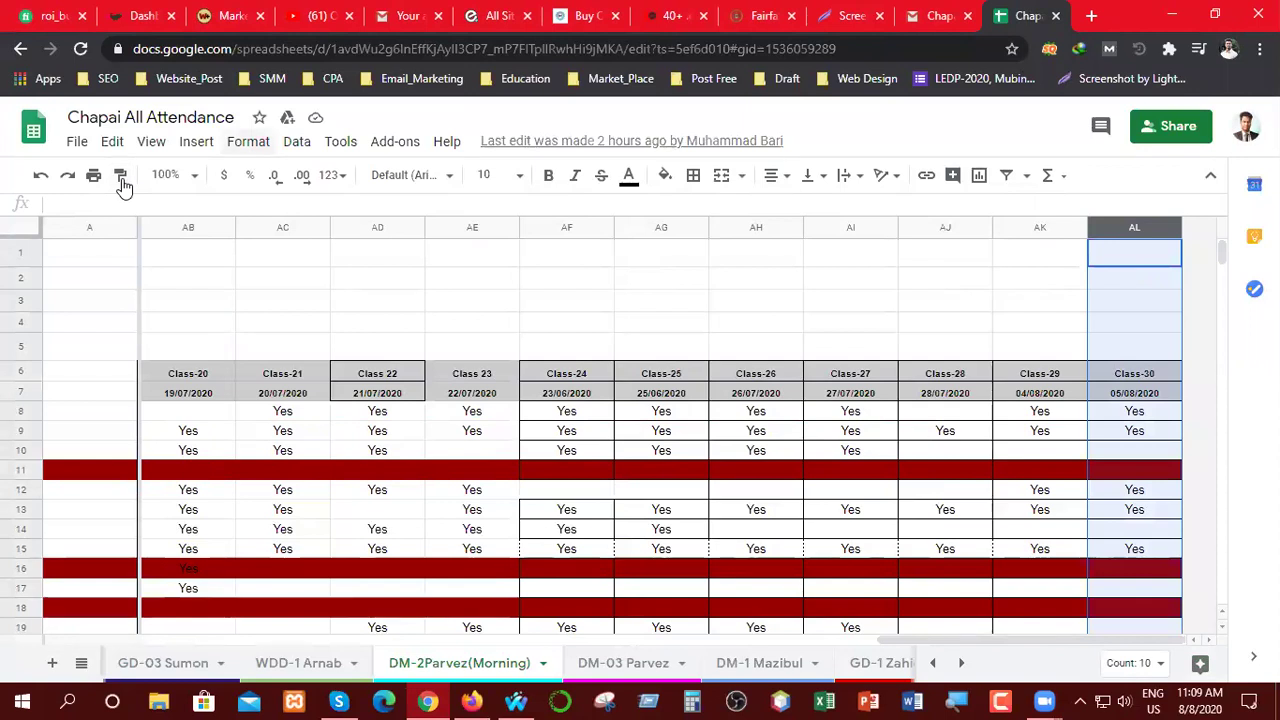
click(196, 141)
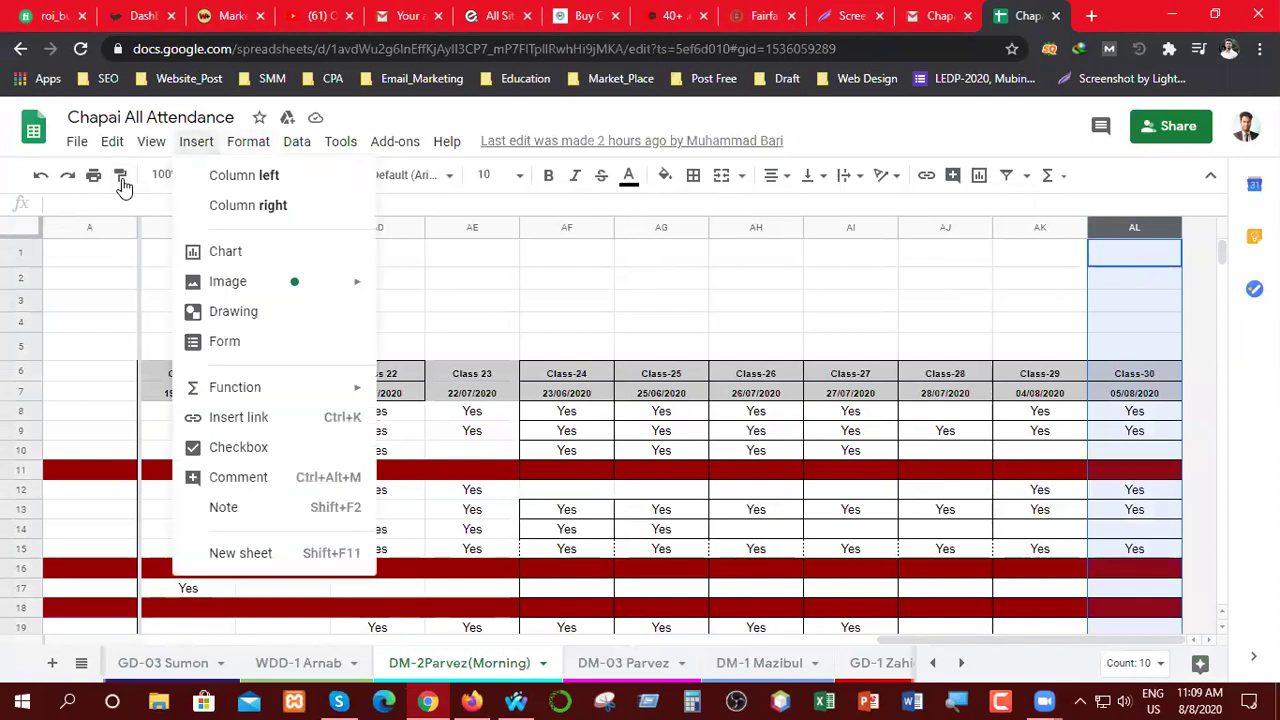
click(233, 207)
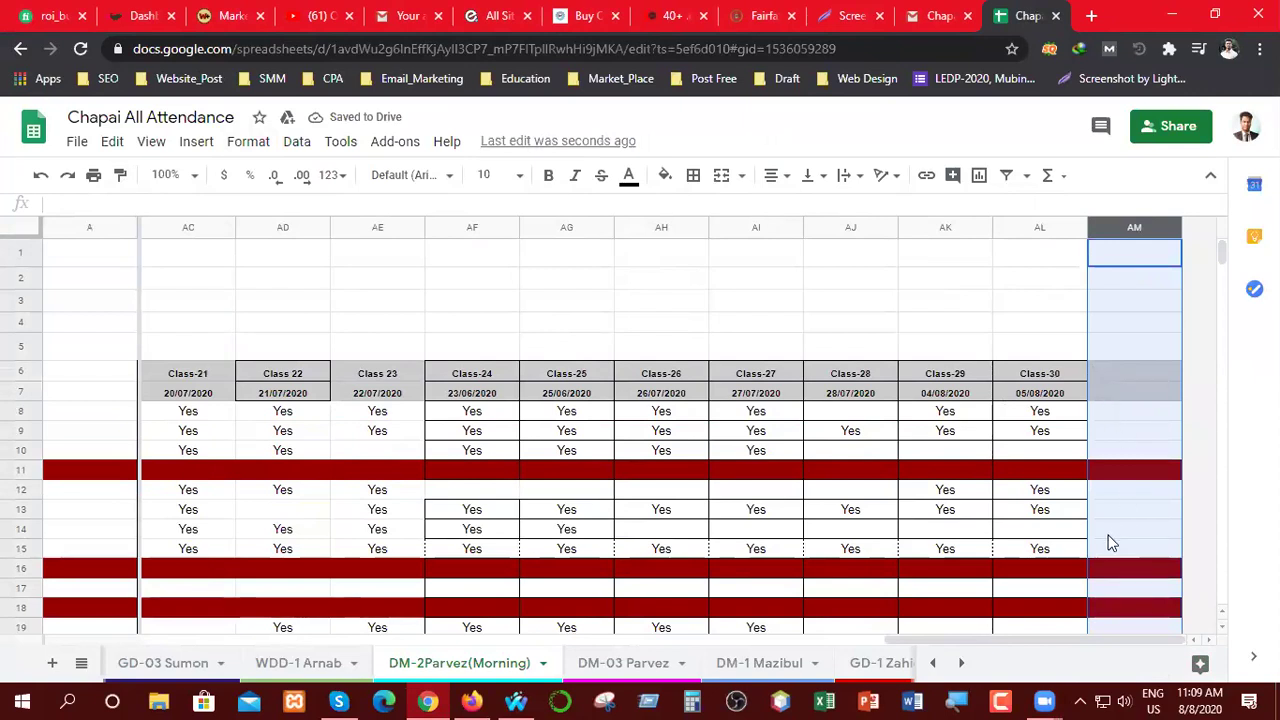
scroll(1110, 540, down, 10)
scroll(1128, 541, down, 5)
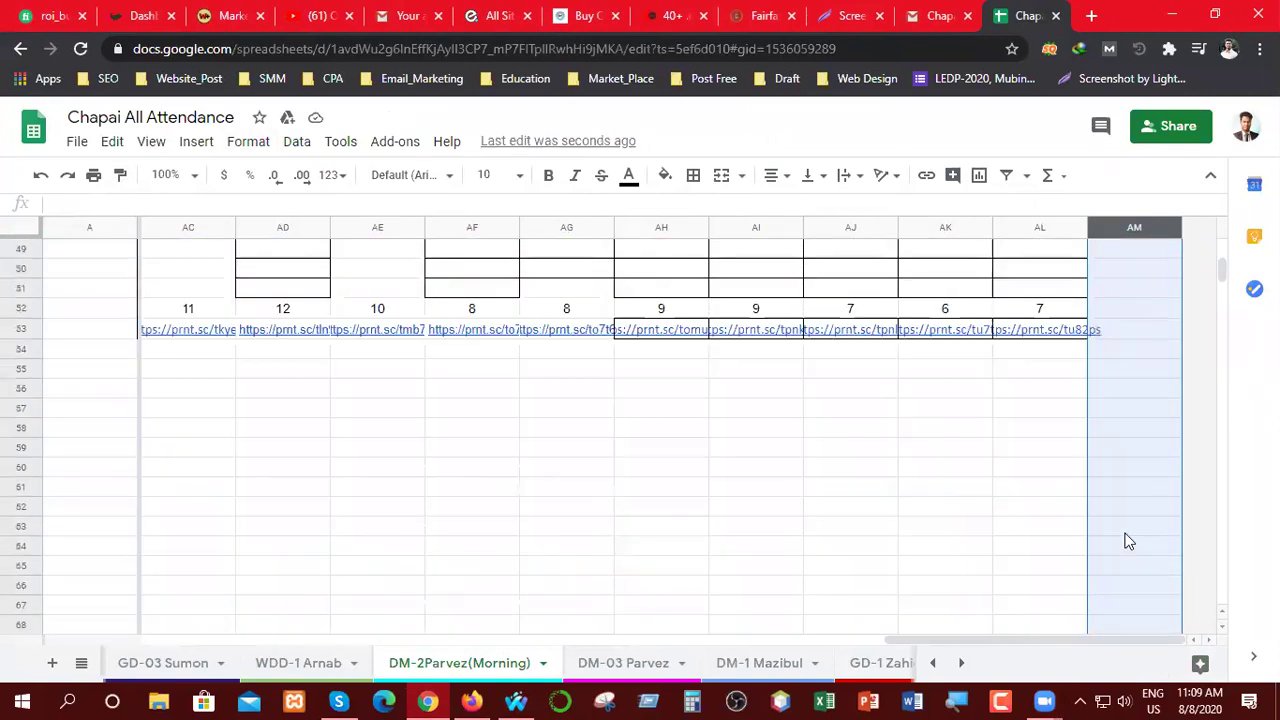
double_click(1123, 329)
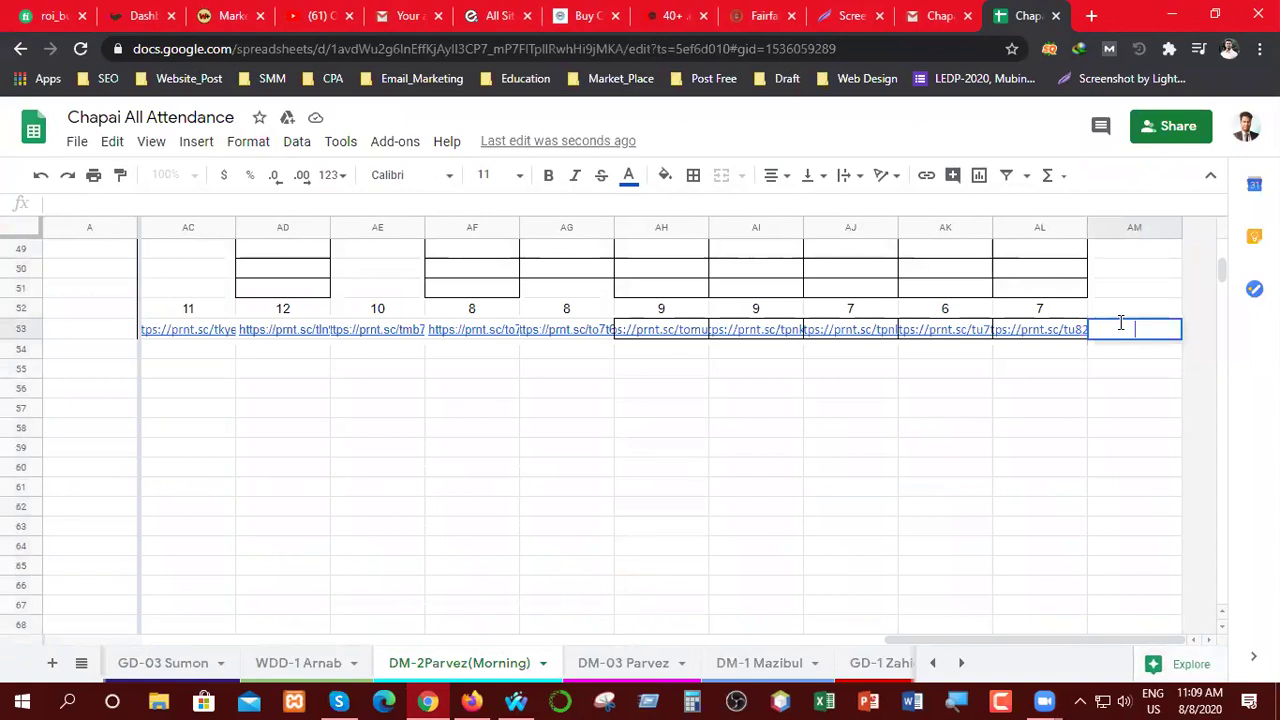
text(https://prnt.sc/tw2z9s)
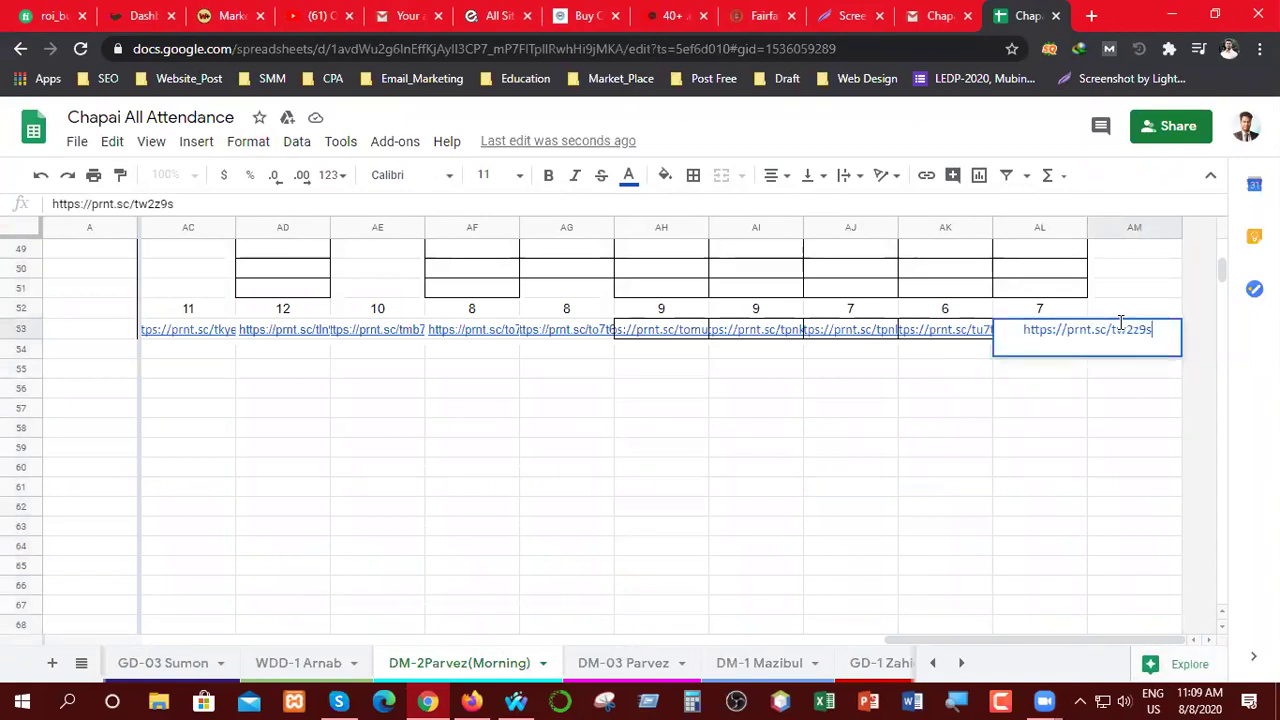
click(1046, 412)
scroll(843, 477, up, 8)
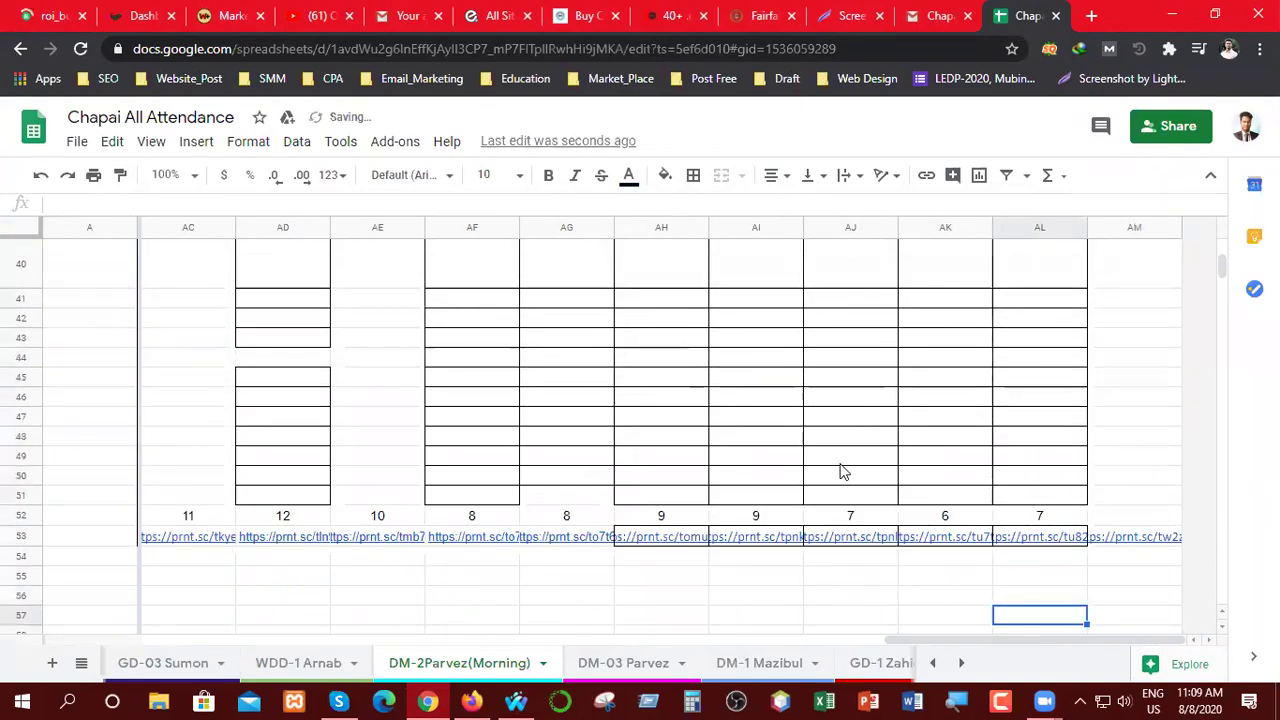
scroll(838, 470, up, 8)
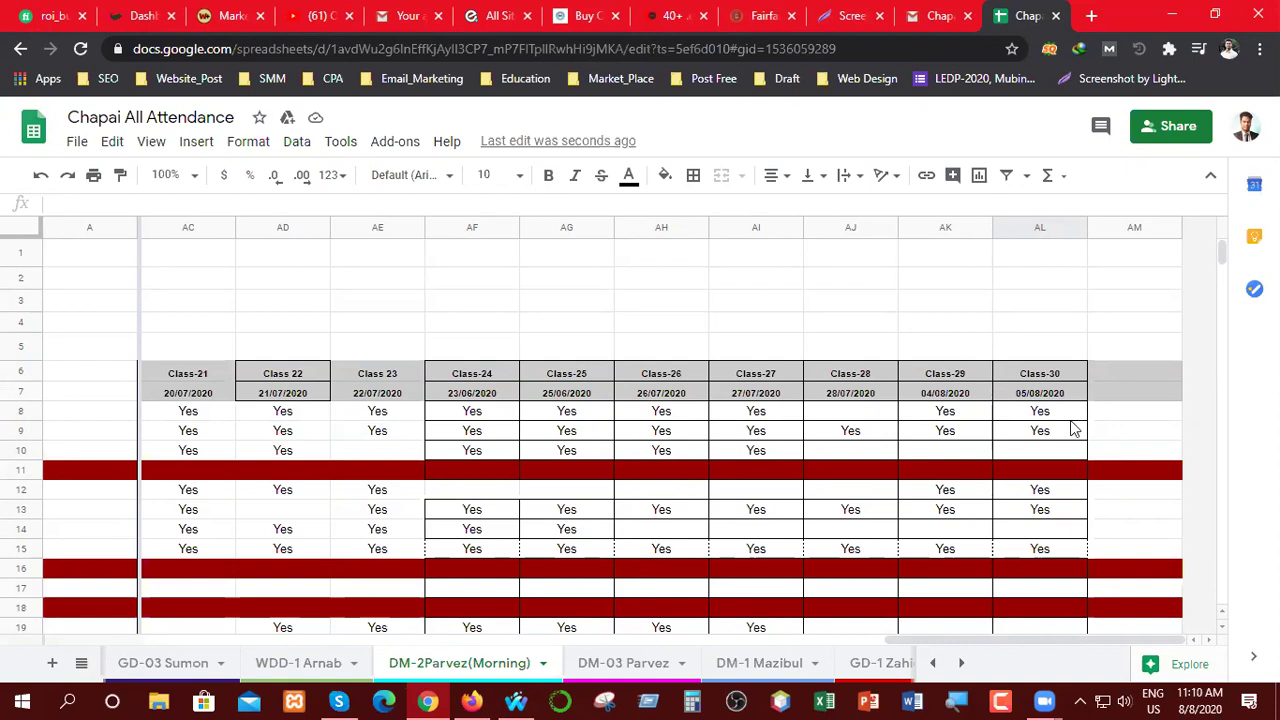
scroll(1121, 420, down, 2)
scroll(1122, 423, up, 2)
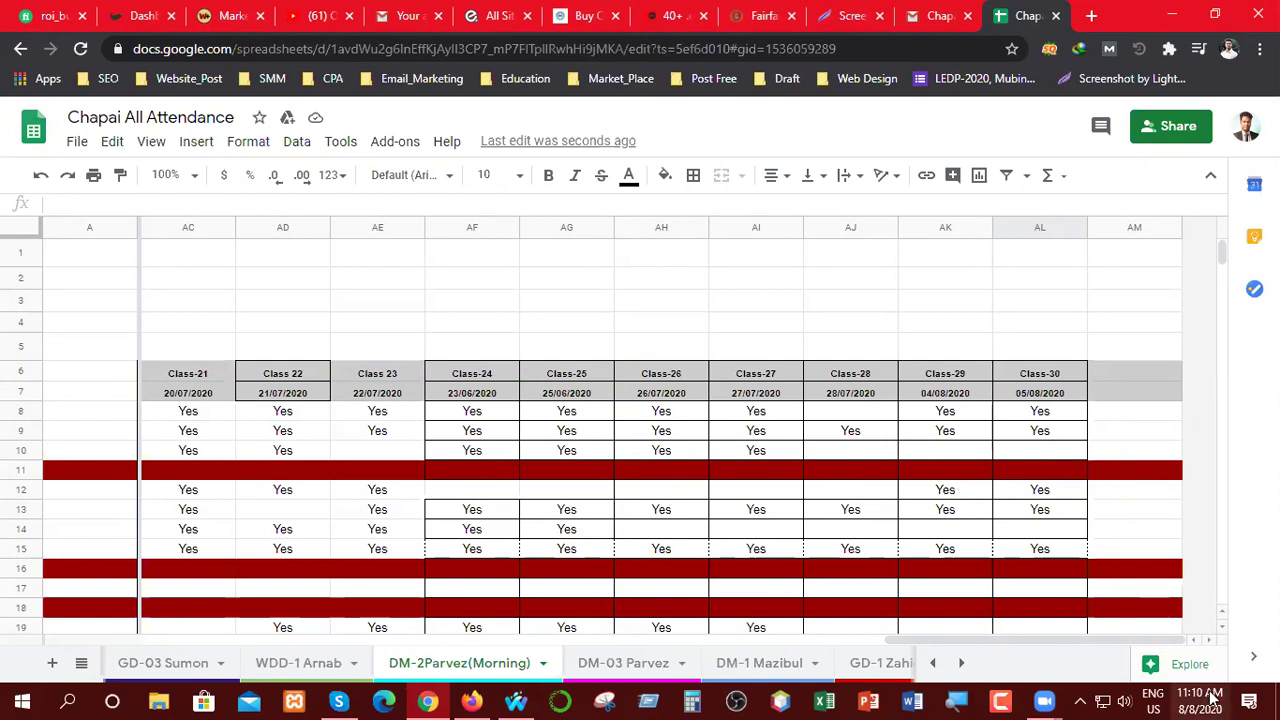
click(1249, 701)
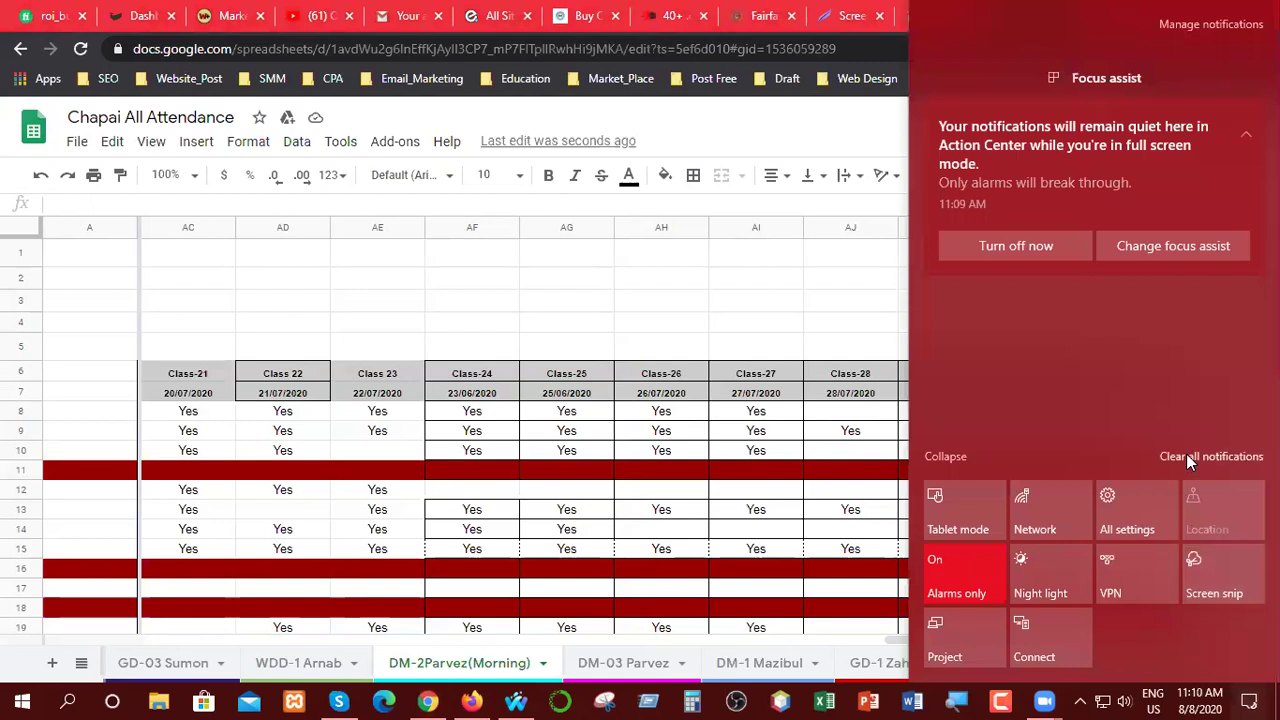
click(1186, 456)
click(748, 320)
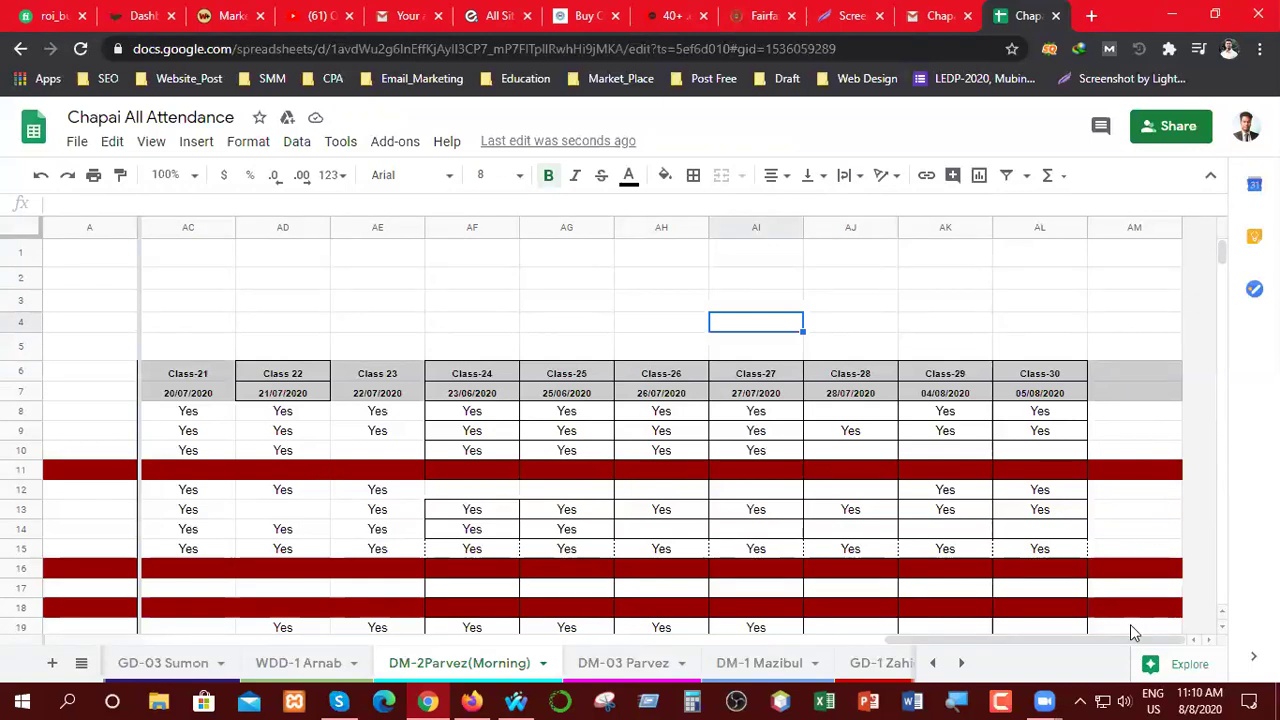
click(1044, 701)
scroll(1145, 543, down, 5)
scroll(1145, 543, down, 10)
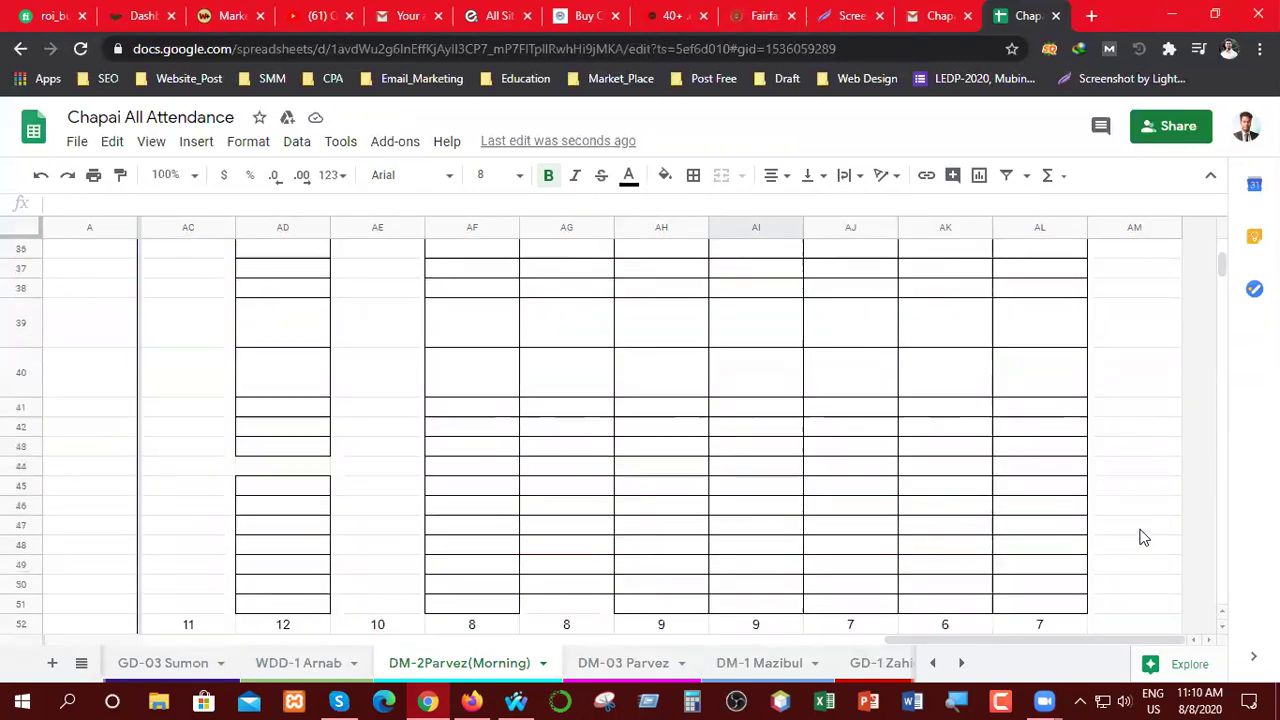
scroll(1144, 536, up, 3)
scroll(1142, 533, up, 5)
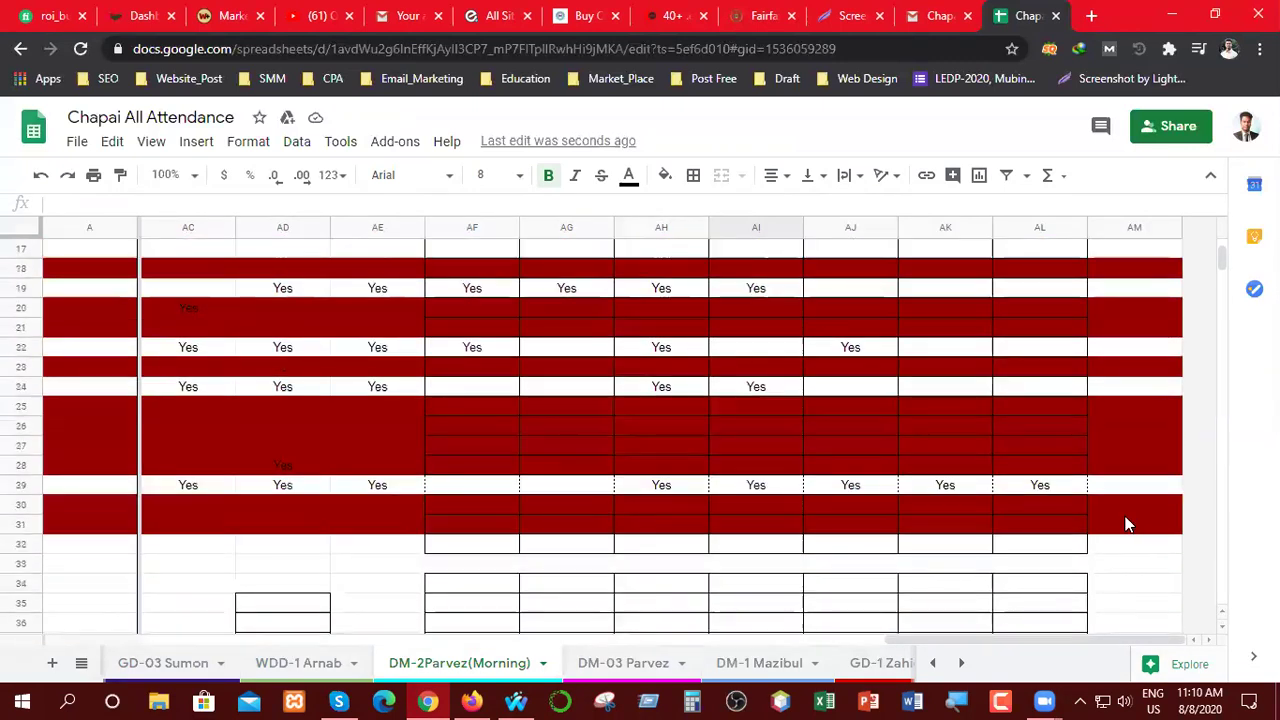
drag(928, 636, 45, 649)
scroll(853, 443, up, 4)
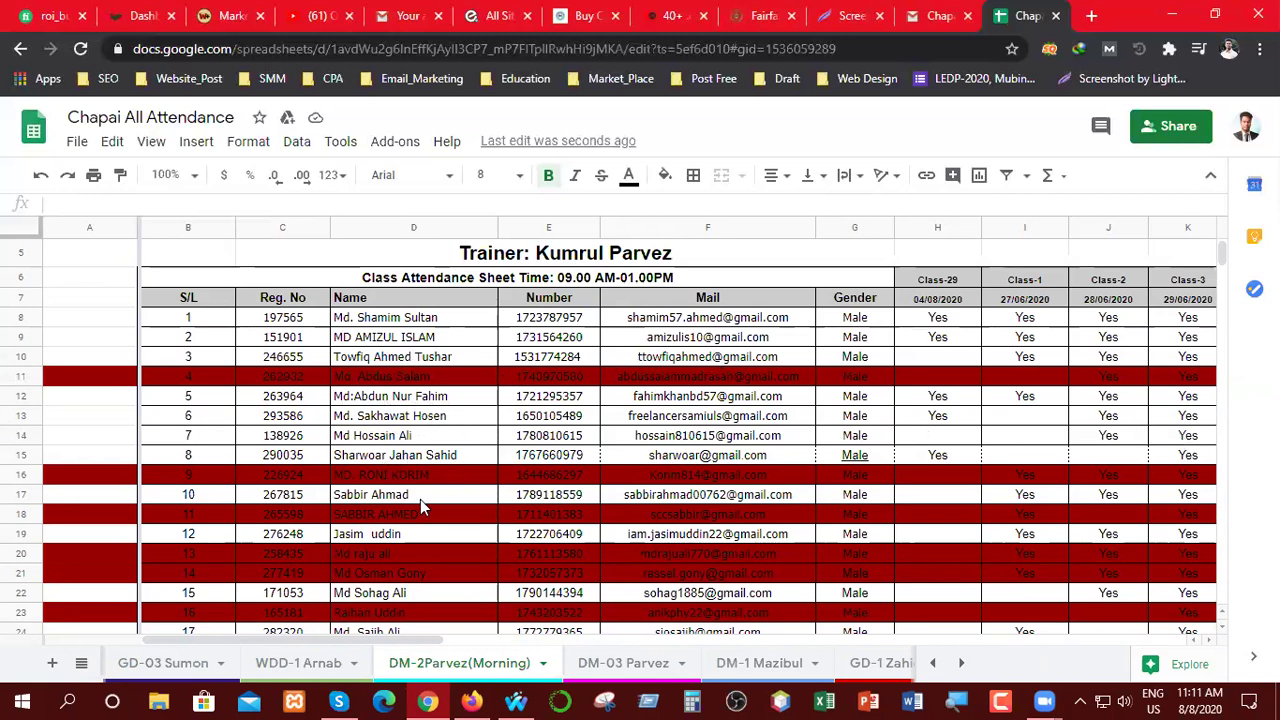
- Change row 20's fill colour from dark red to white
scroll(933, 505, down, 2)
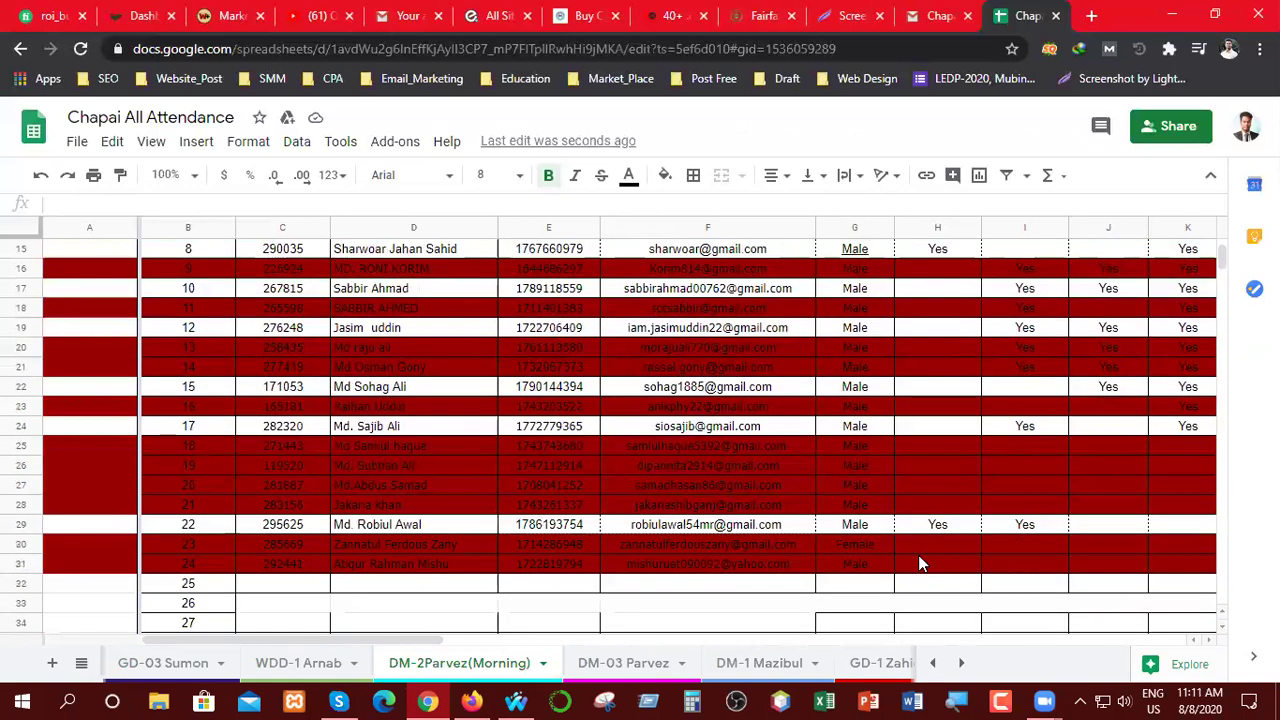
scroll(930, 540, down, 5)
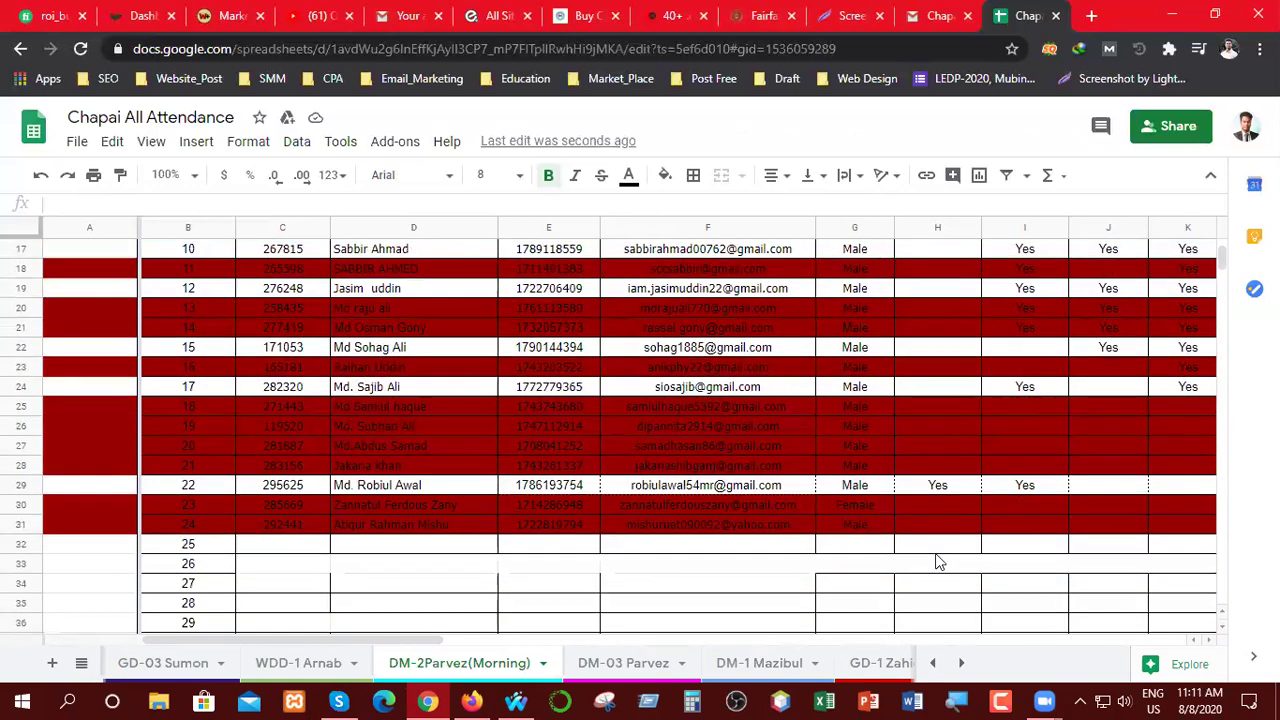
scroll(935, 560, down, 1)
scroll(937, 550, up, 9)
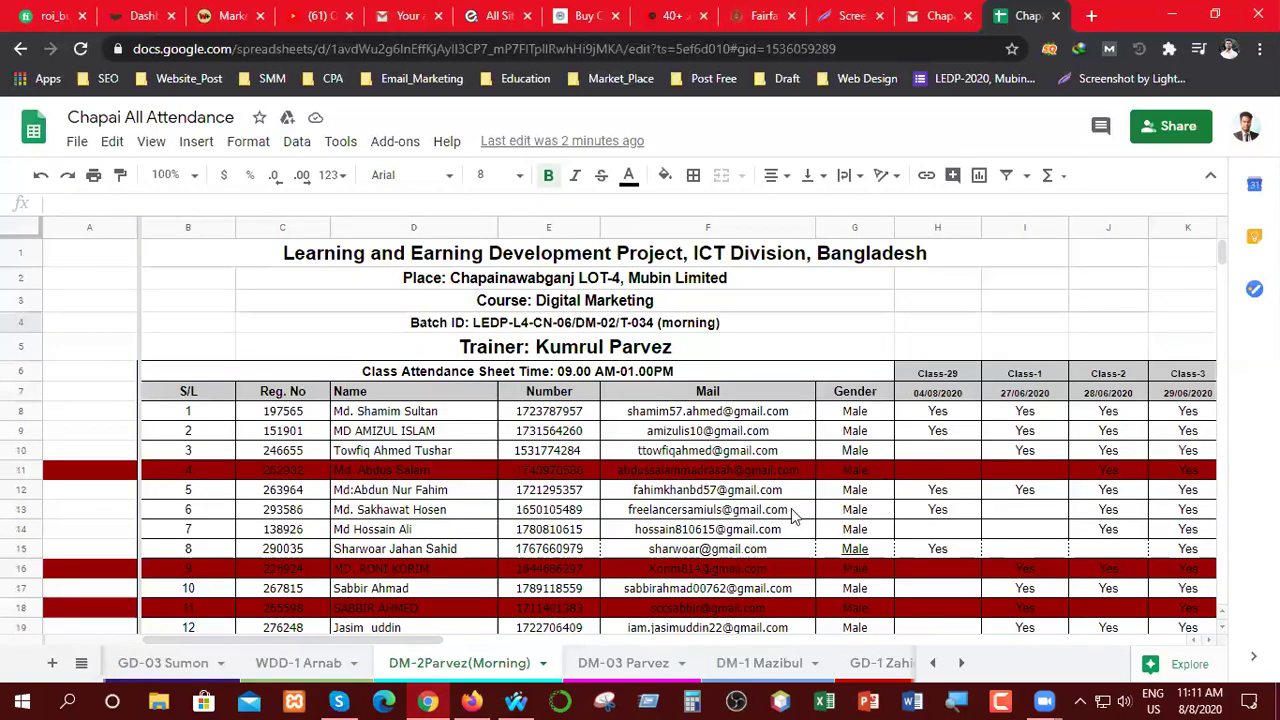
scroll(425, 550, down, 2)
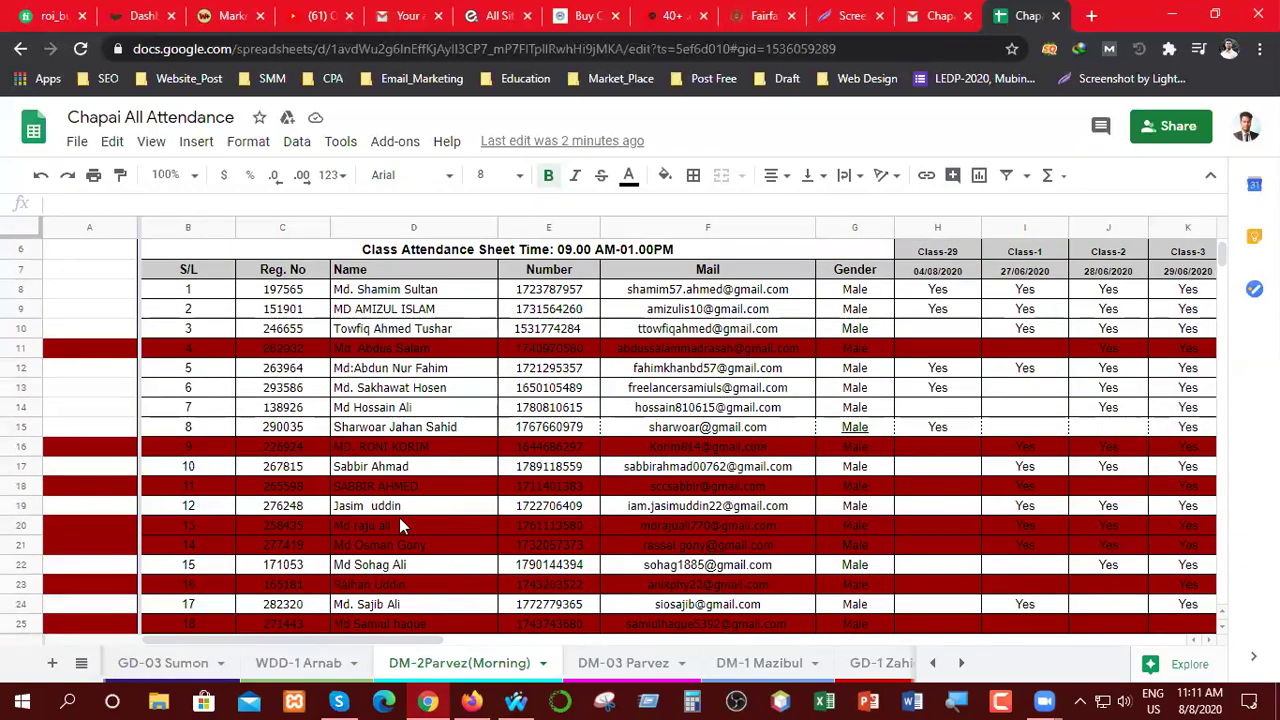
click(21, 526)
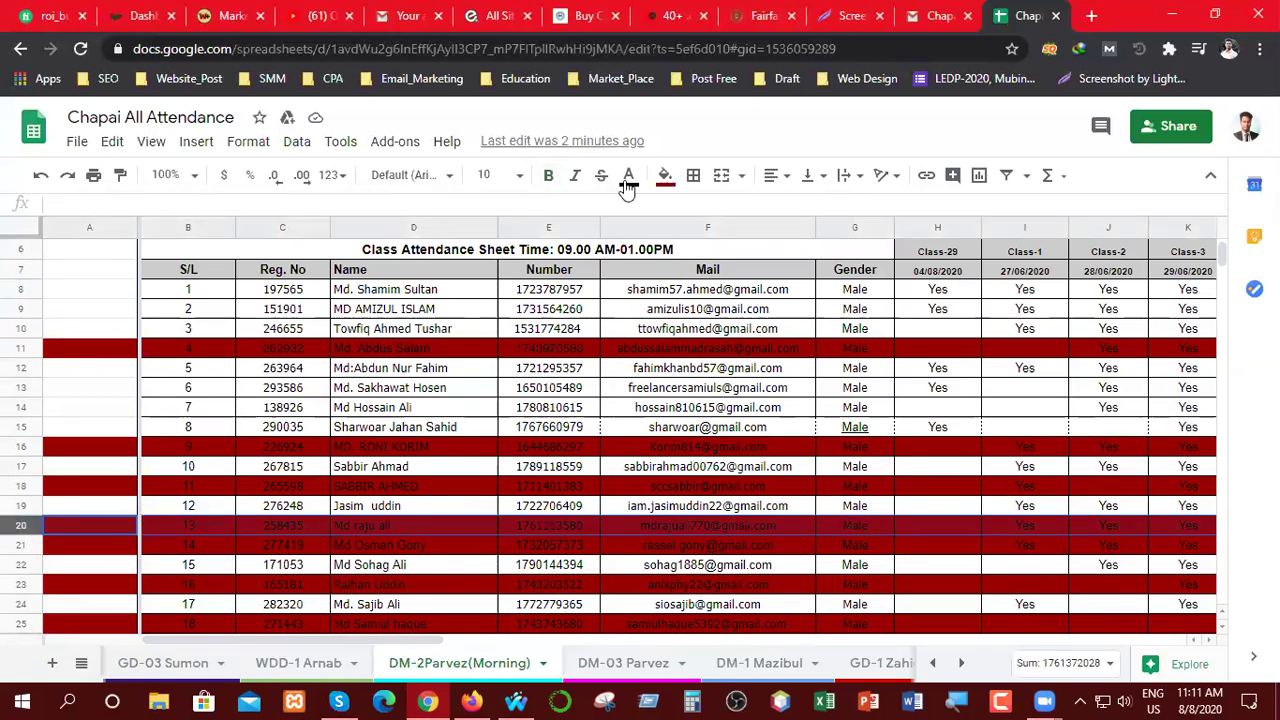
click(665, 177)
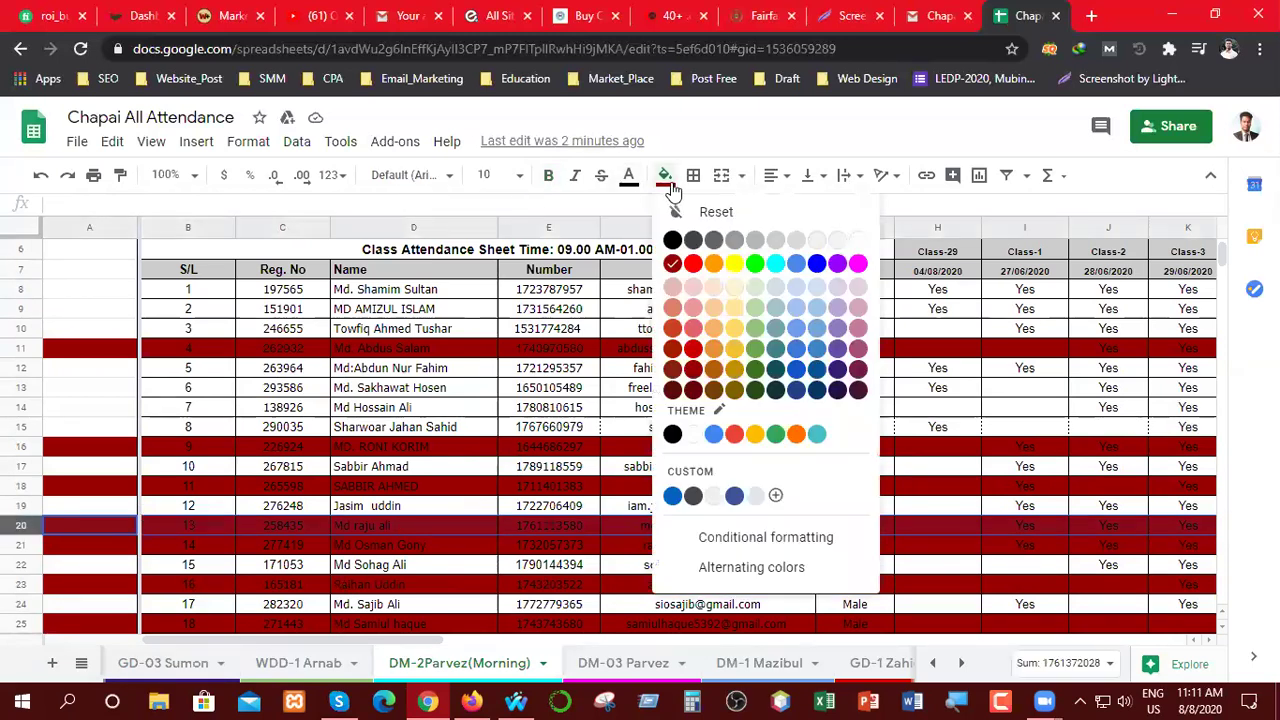
click(859, 242)
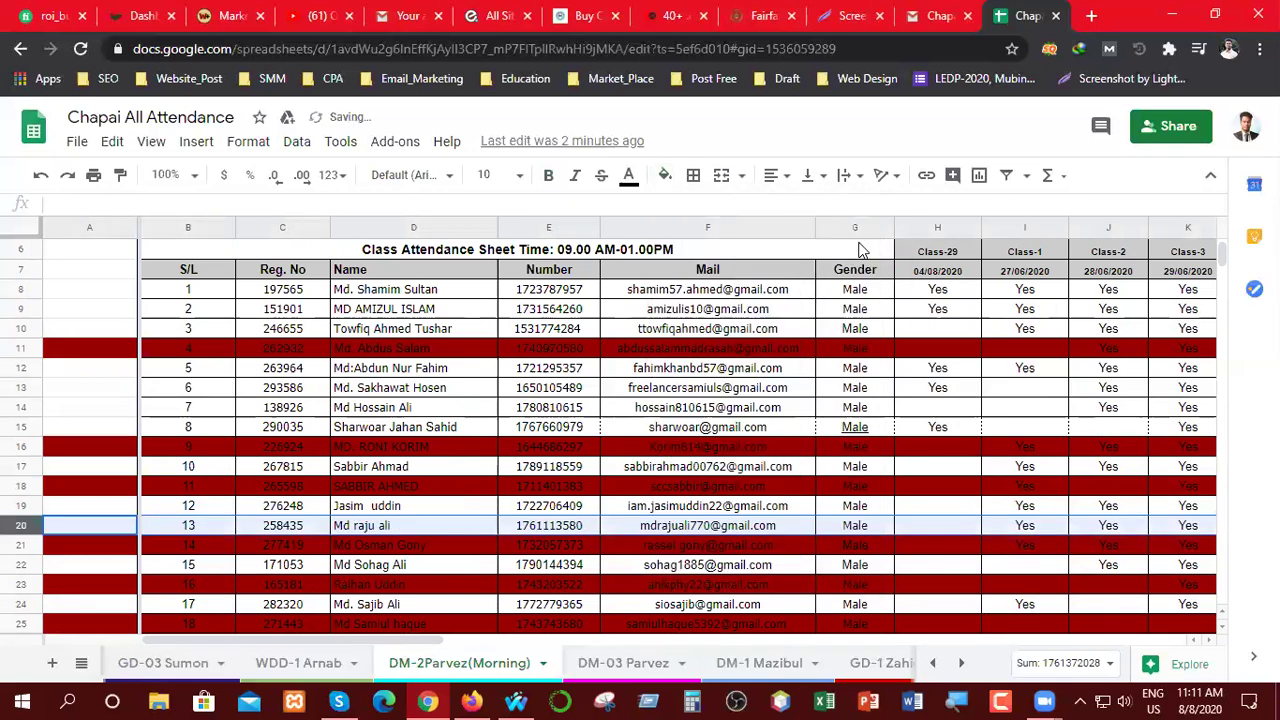
- Enter Yes in cell H20 under Class-29 (04/08/2020)
click(928, 527)
double_click(928, 527)
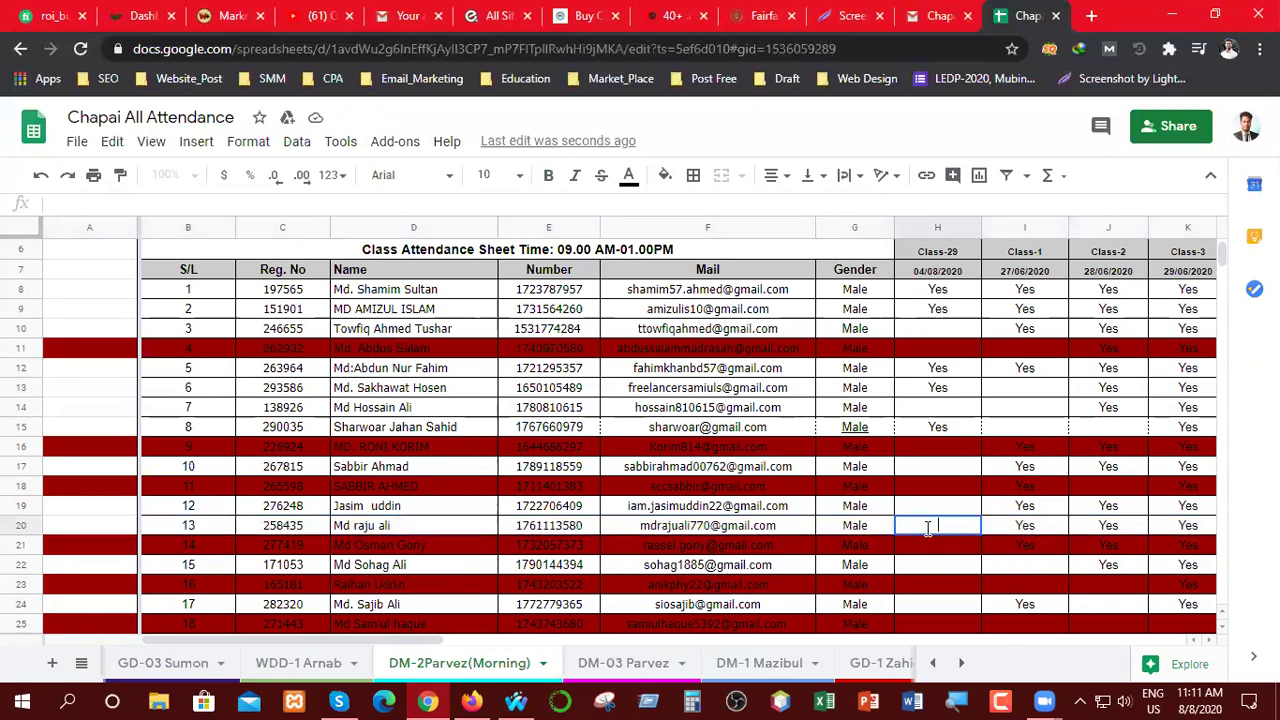
text(Yes)
key(ctrl+Return)
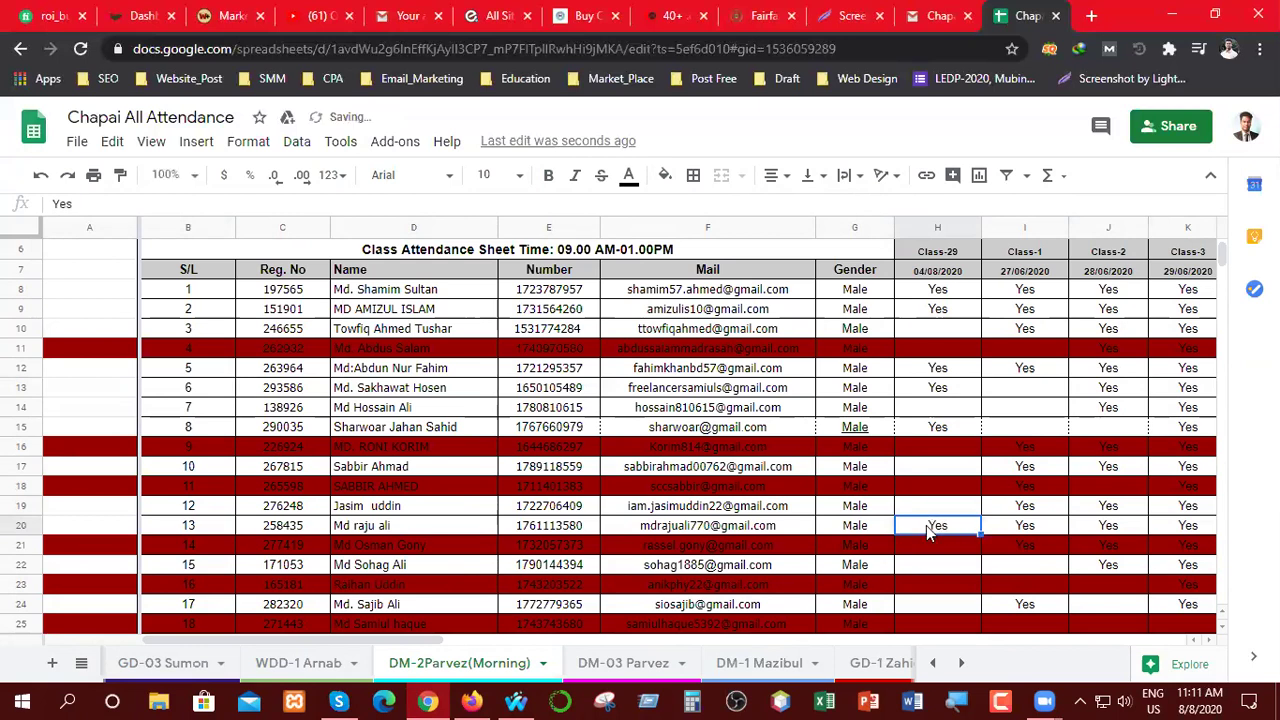
click(956, 561)
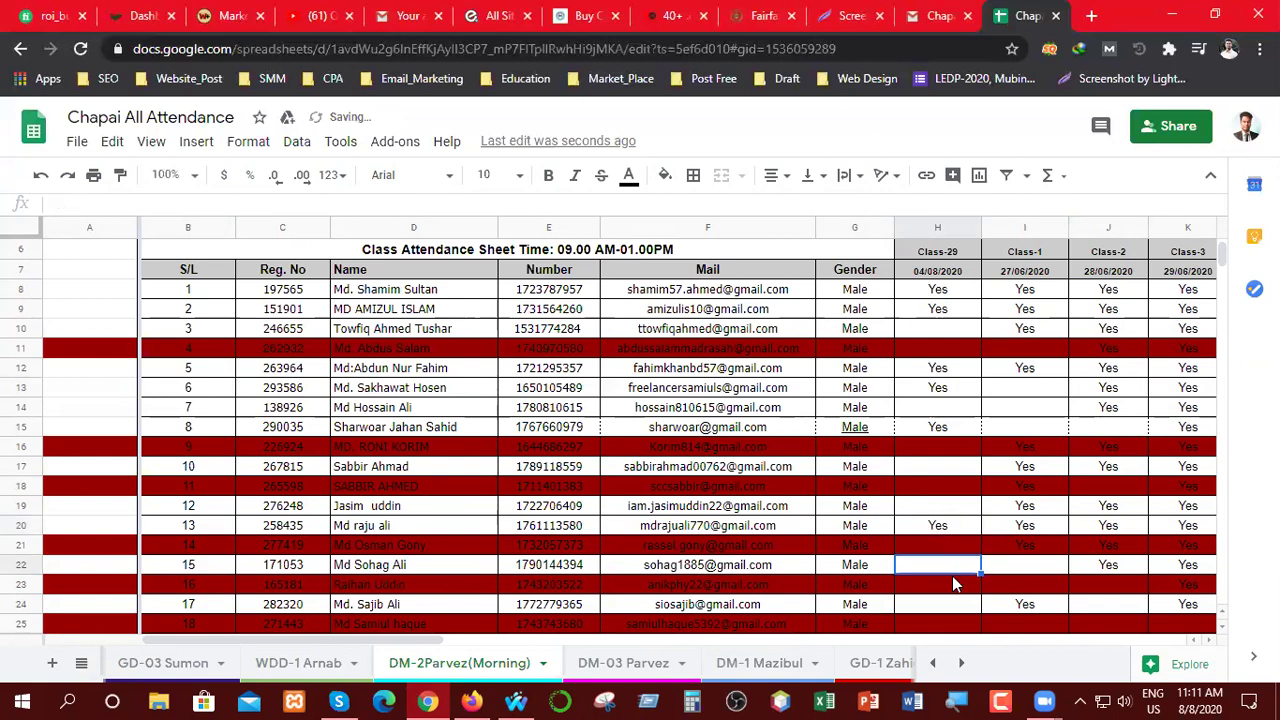
scroll(948, 590, down, 5)
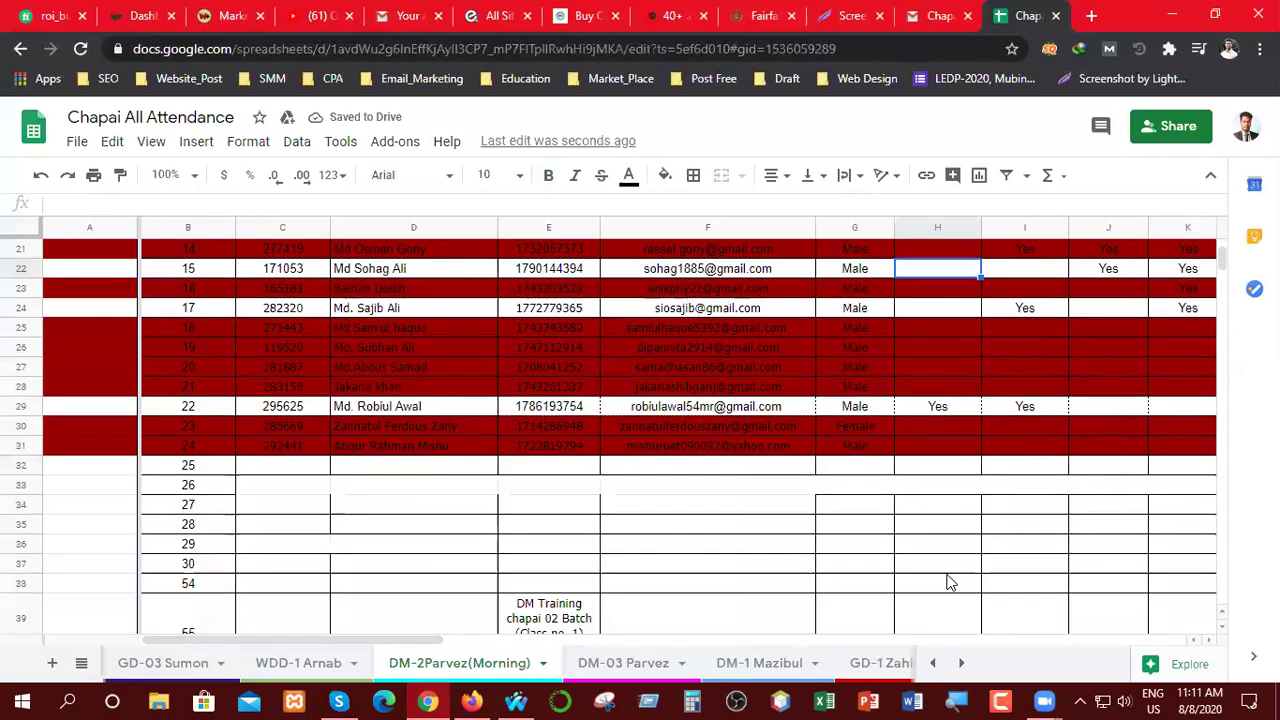
scroll(945, 578, up, 7)
scroll(940, 510, down, 1)
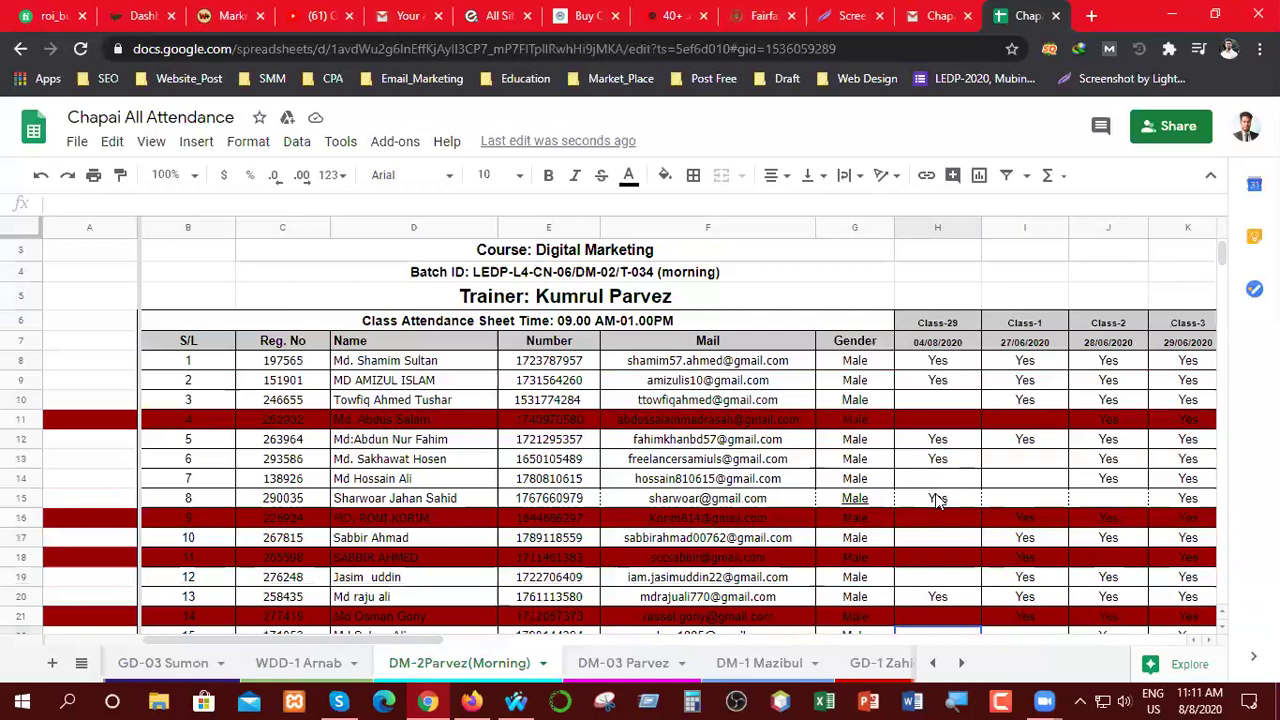
scroll(938, 500, down, 1)
- Copy the Class-29 cells H6:H46 into new column AM
click(941, 281)
drag(941, 283, 951, 546)
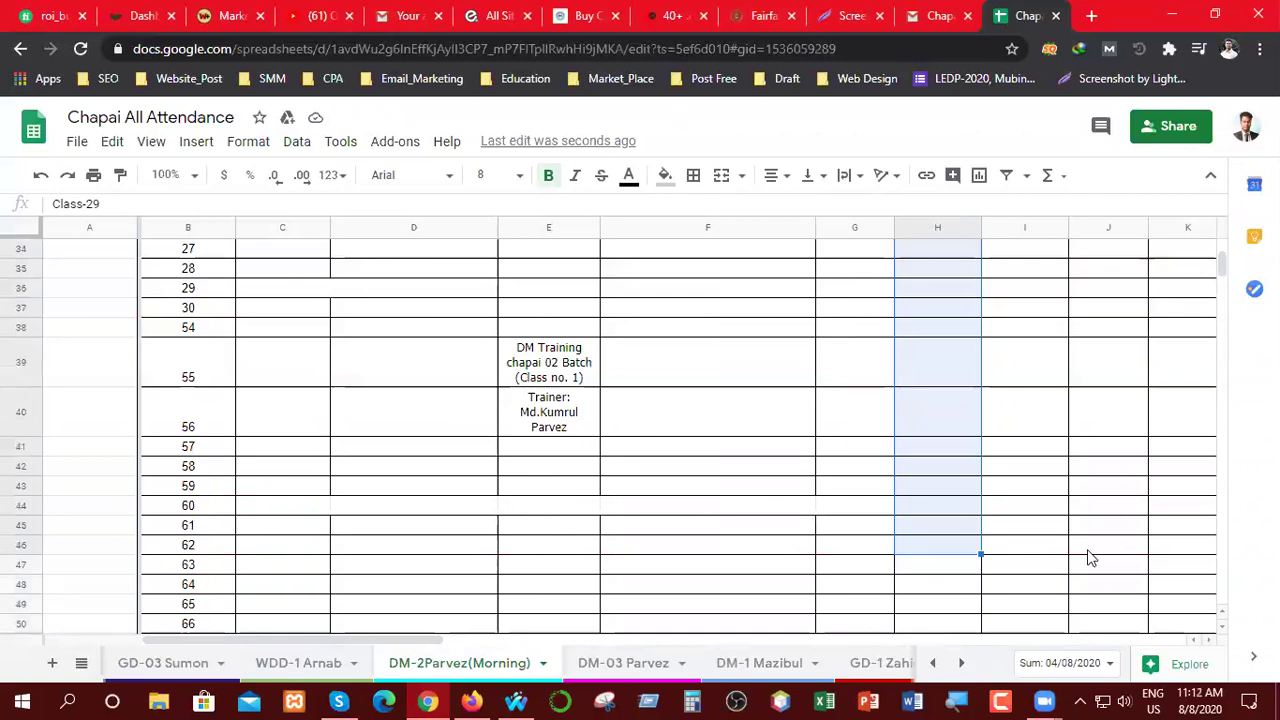
key(ctrl+c)
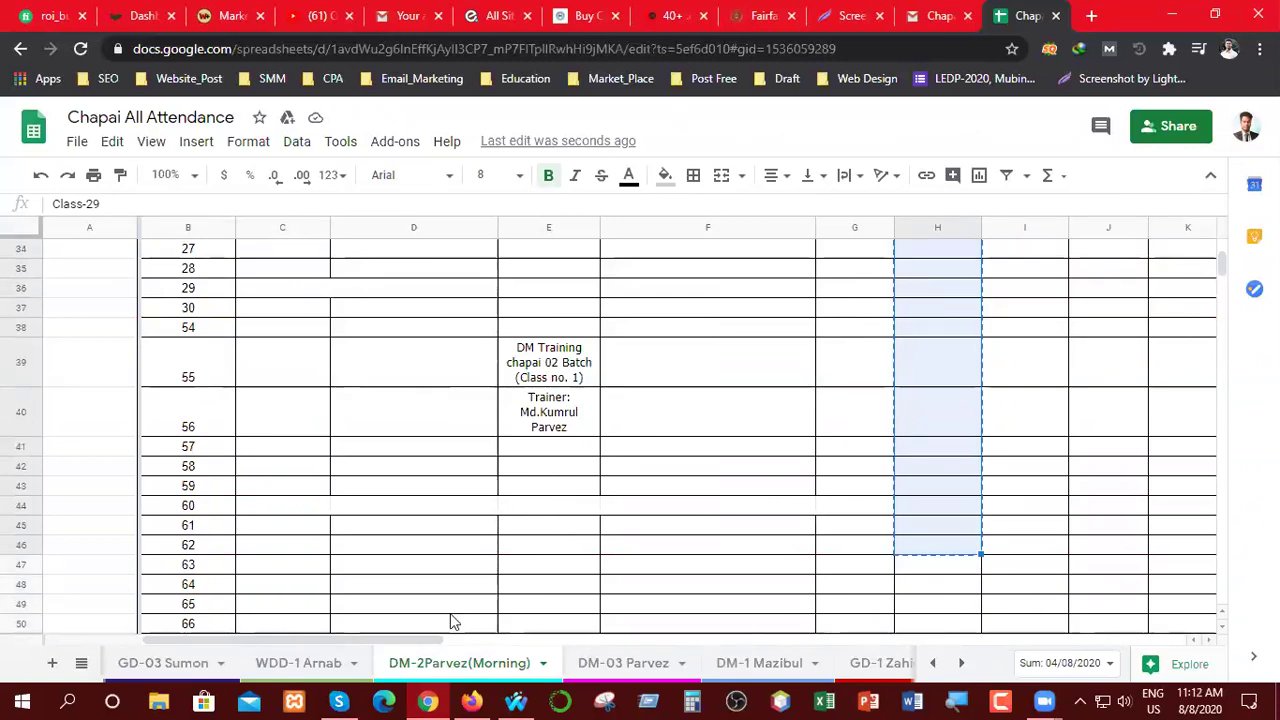
drag(399, 639, 1188, 588)
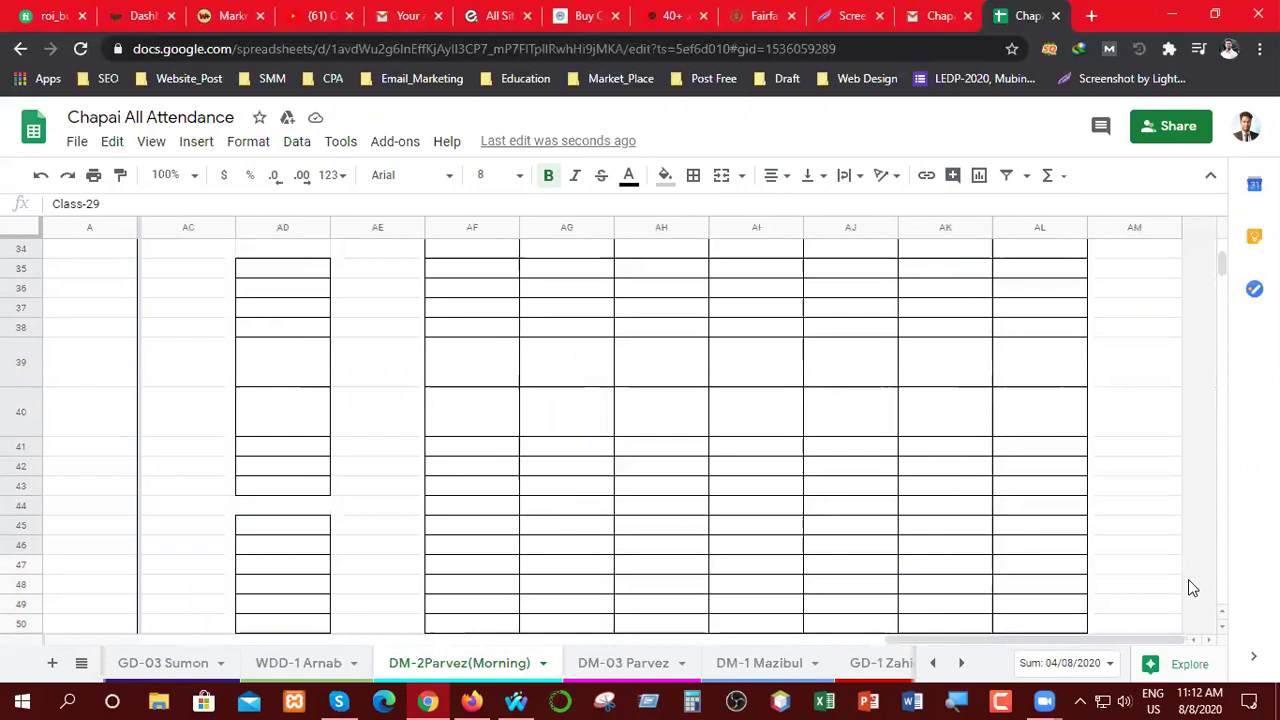
scroll(1188, 588, up, 10)
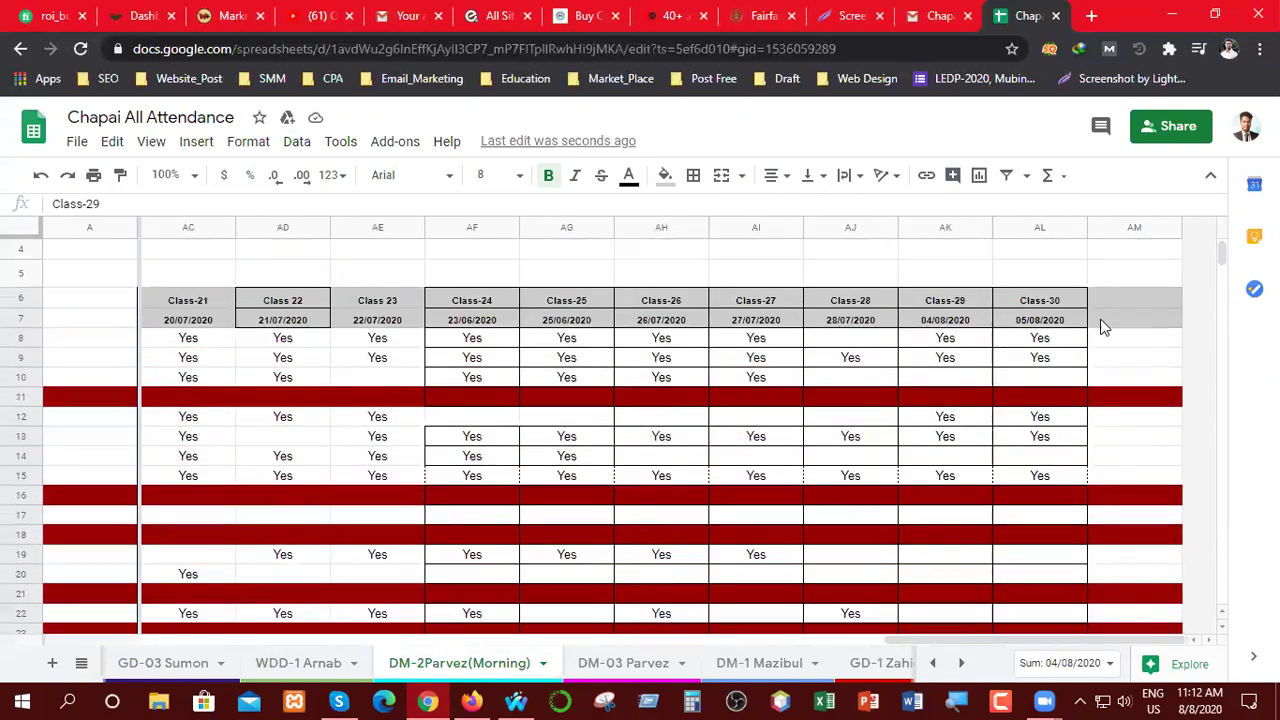
click(1117, 300)
key(ctrl+v)
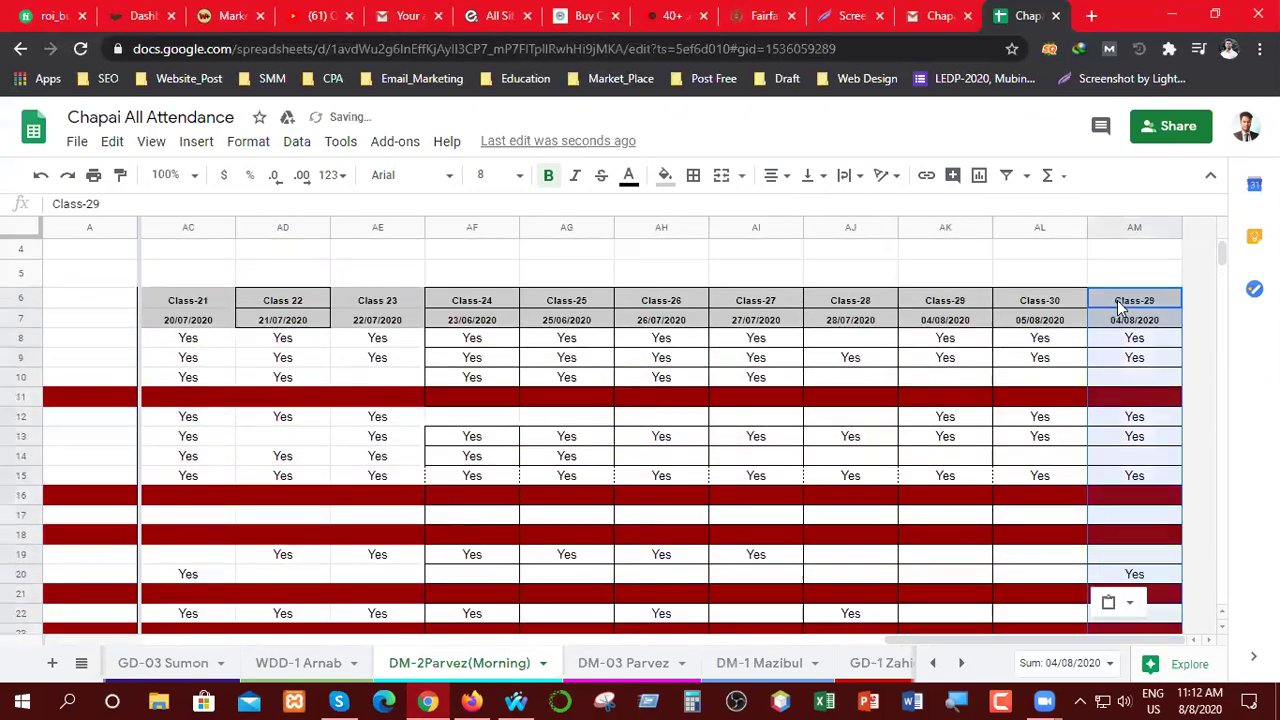
click(1040, 377)
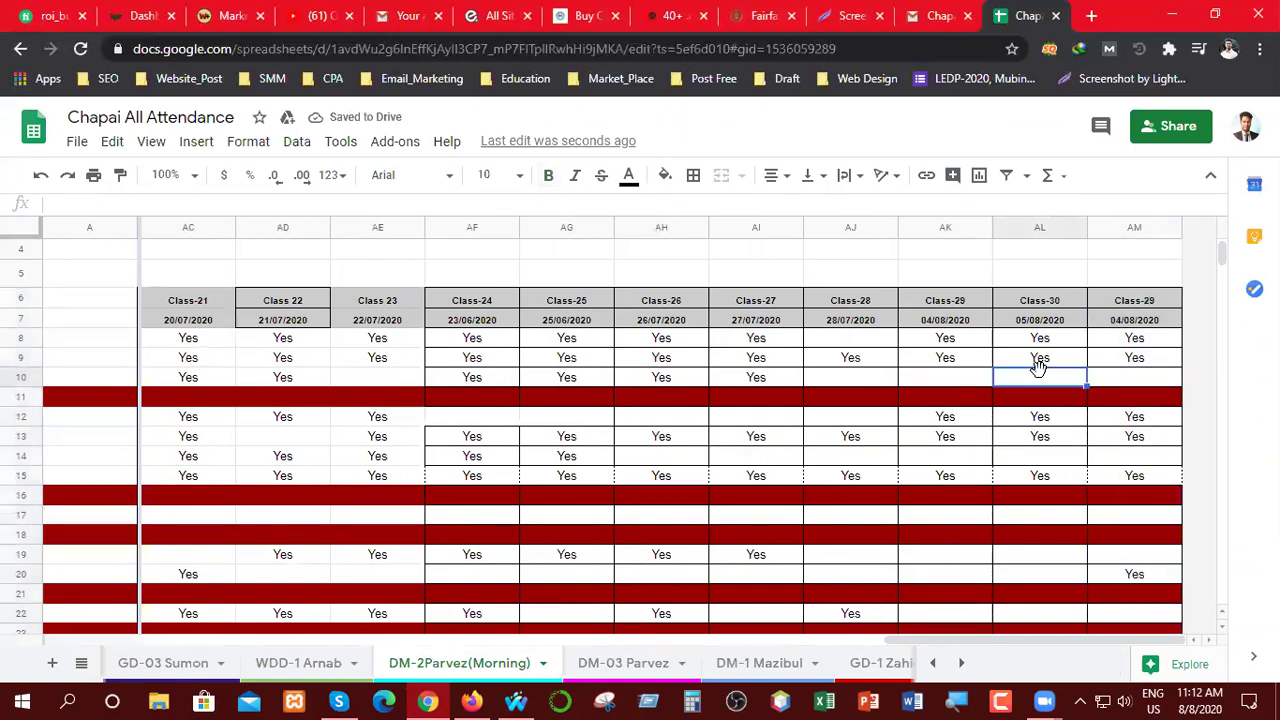
- Rename the AM header to Class-32 and set its date to 08/08/2020
click(1158, 308)
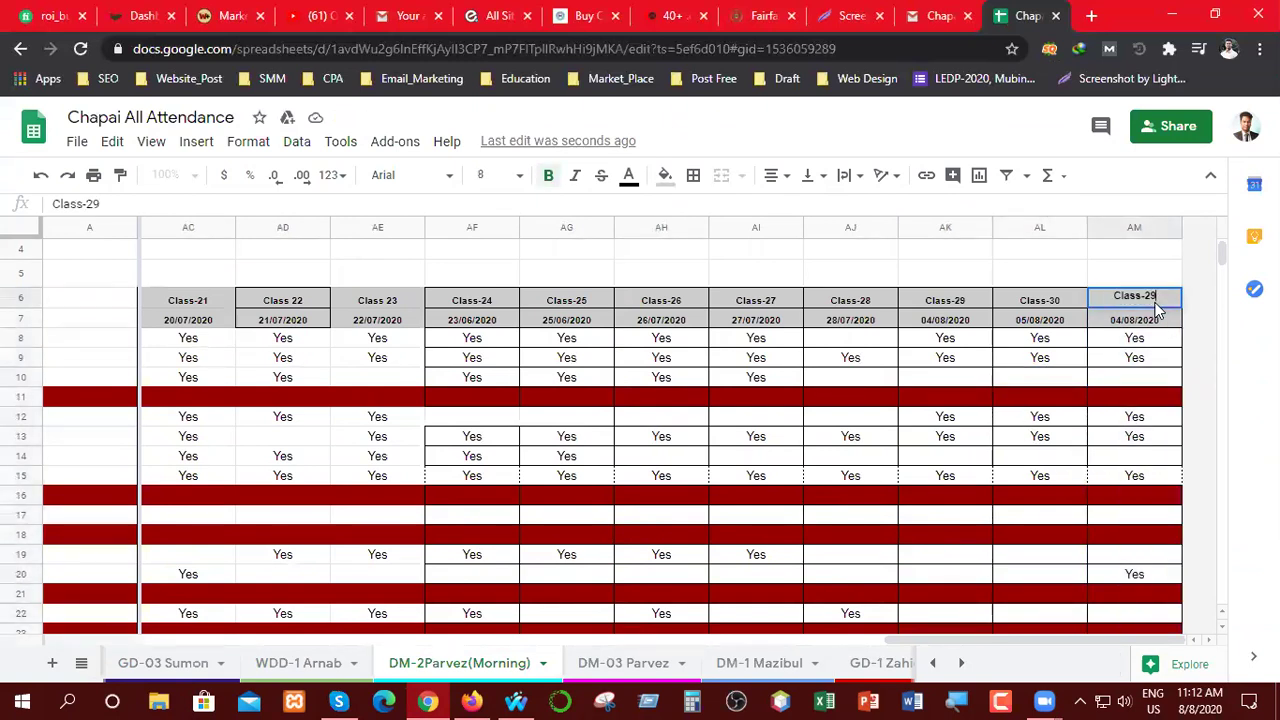
key(BackSpace)
key(BackSpace)
text(32)
click(1092, 459)
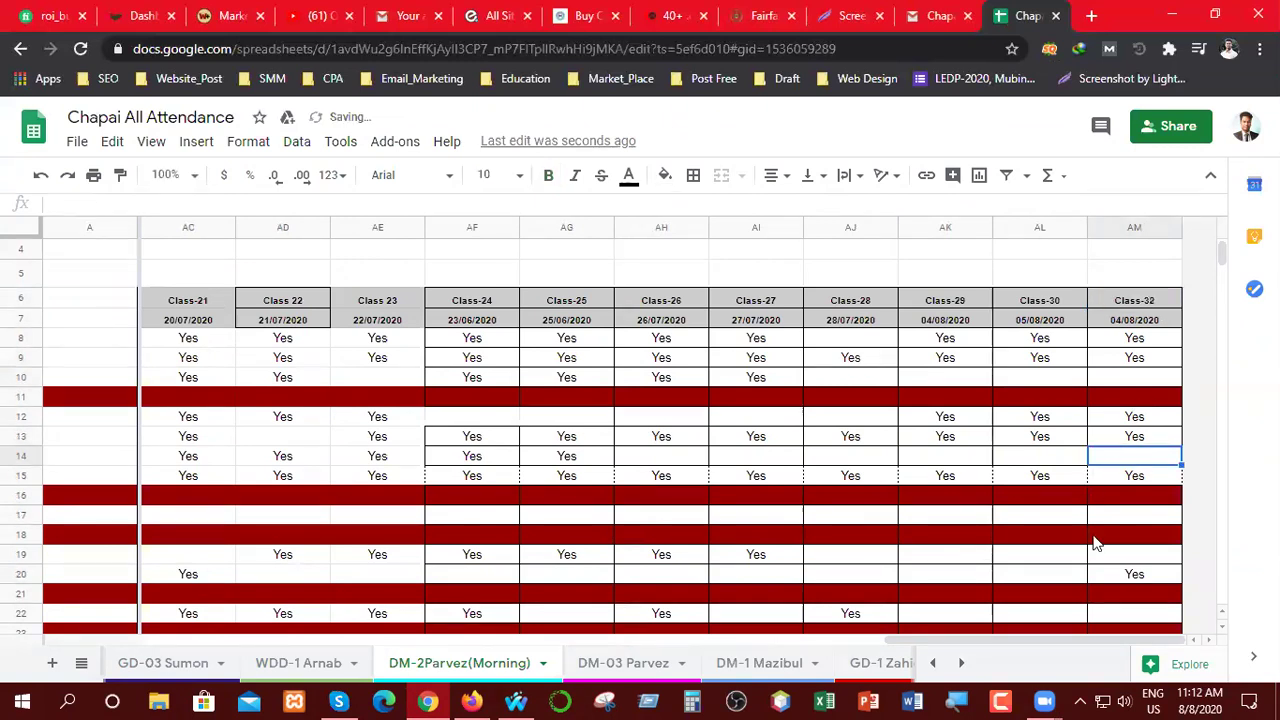
double_click(1138, 320)
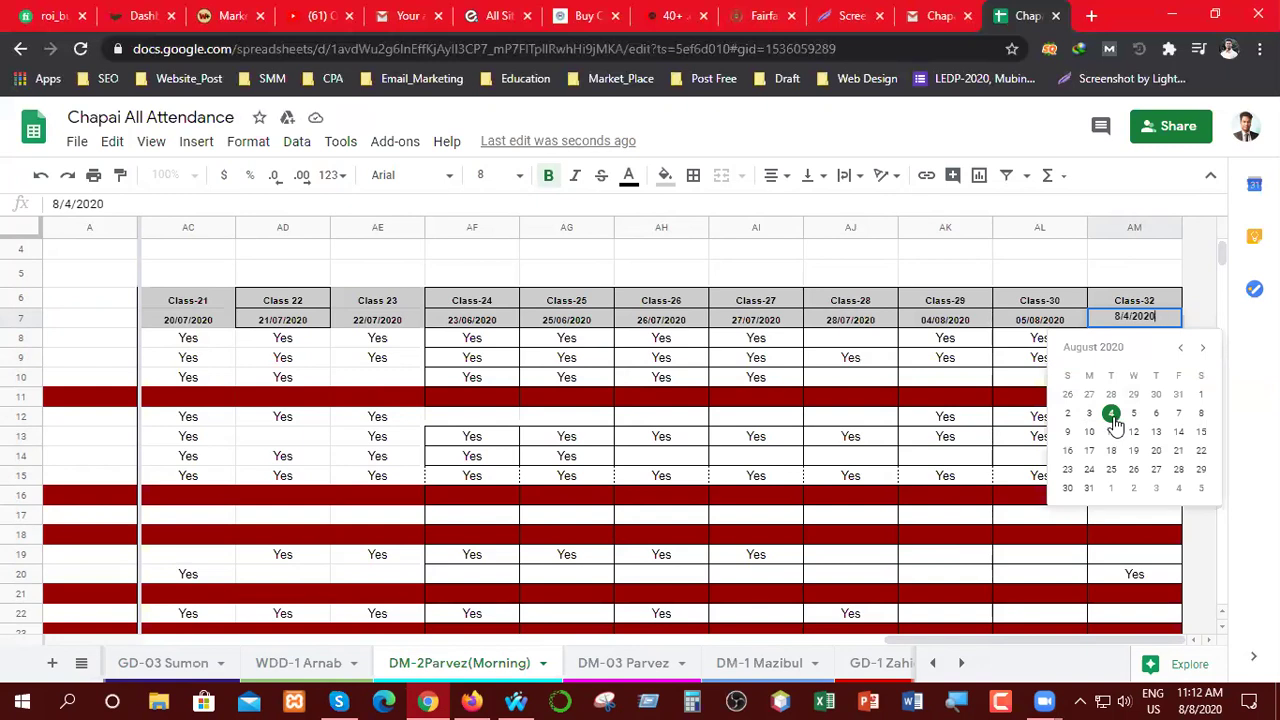
click(1203, 414)
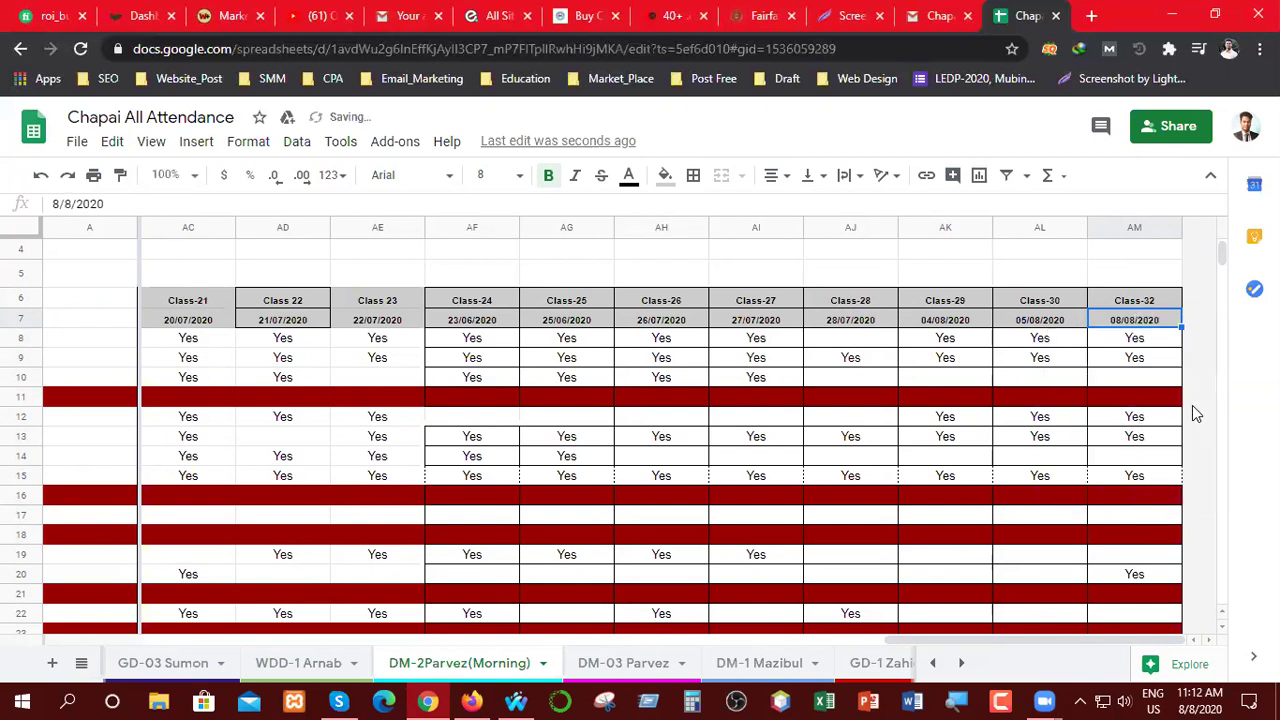
click(1158, 459)
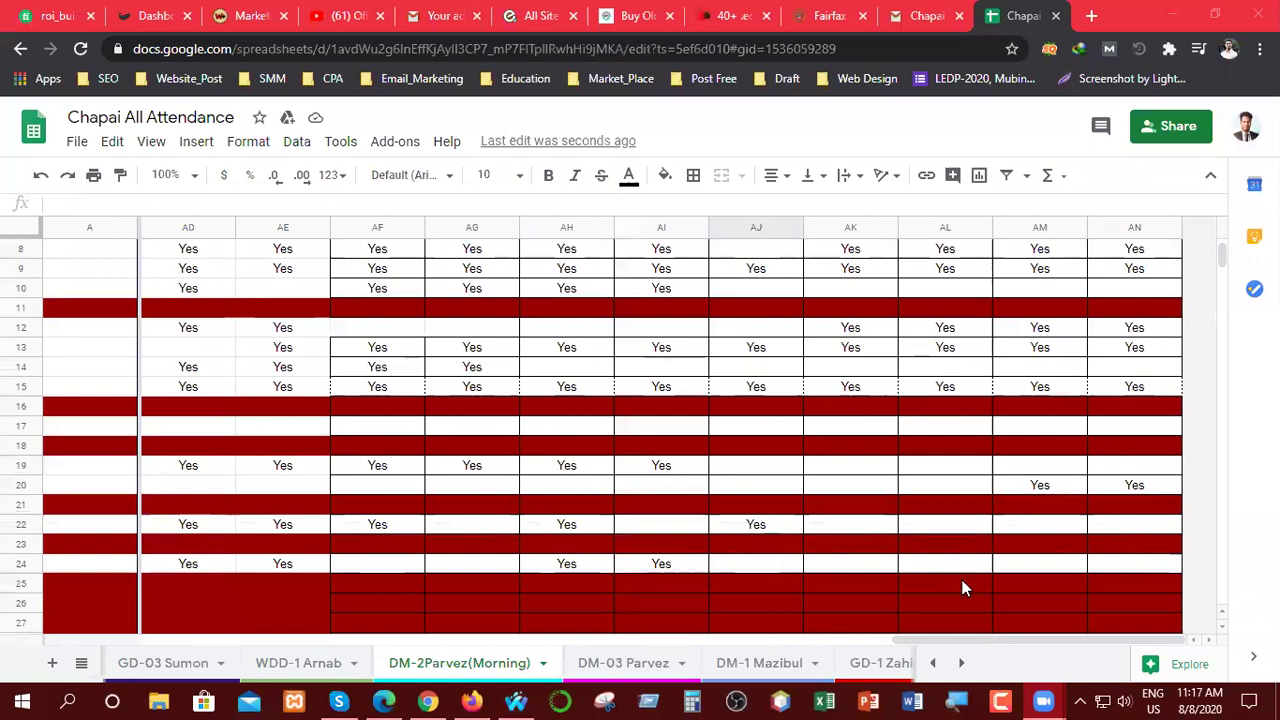
scroll(961, 579, down, 6)
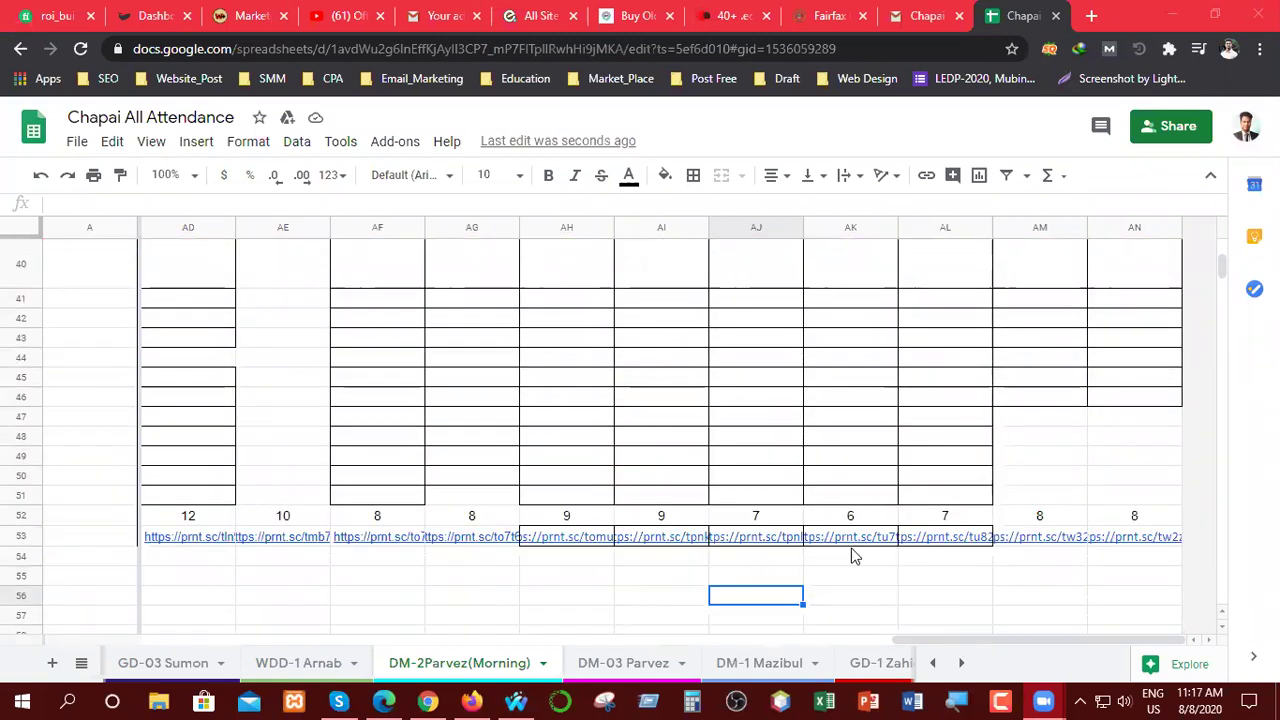
drag(961, 636, 220, 638)
scroll(966, 586, up, 8)
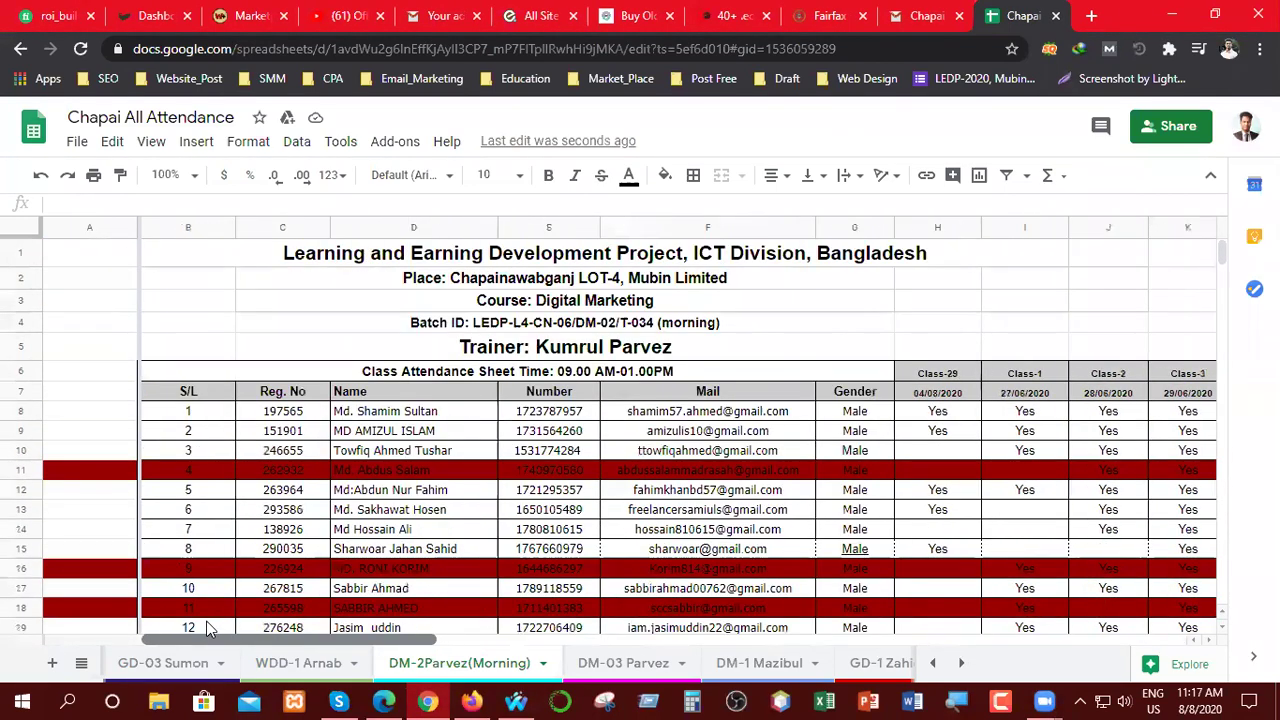
scroll(535, 546, down, 1)
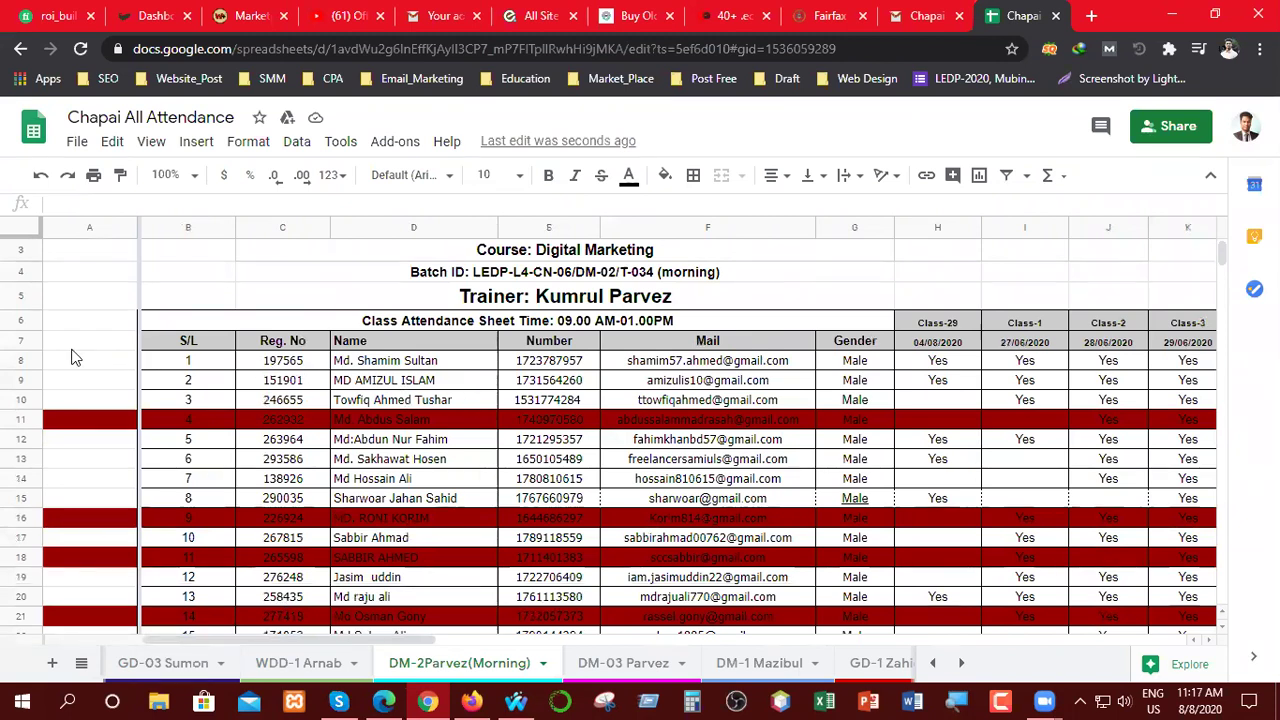
click(42, 360)
drag(208, 640, 975, 643)
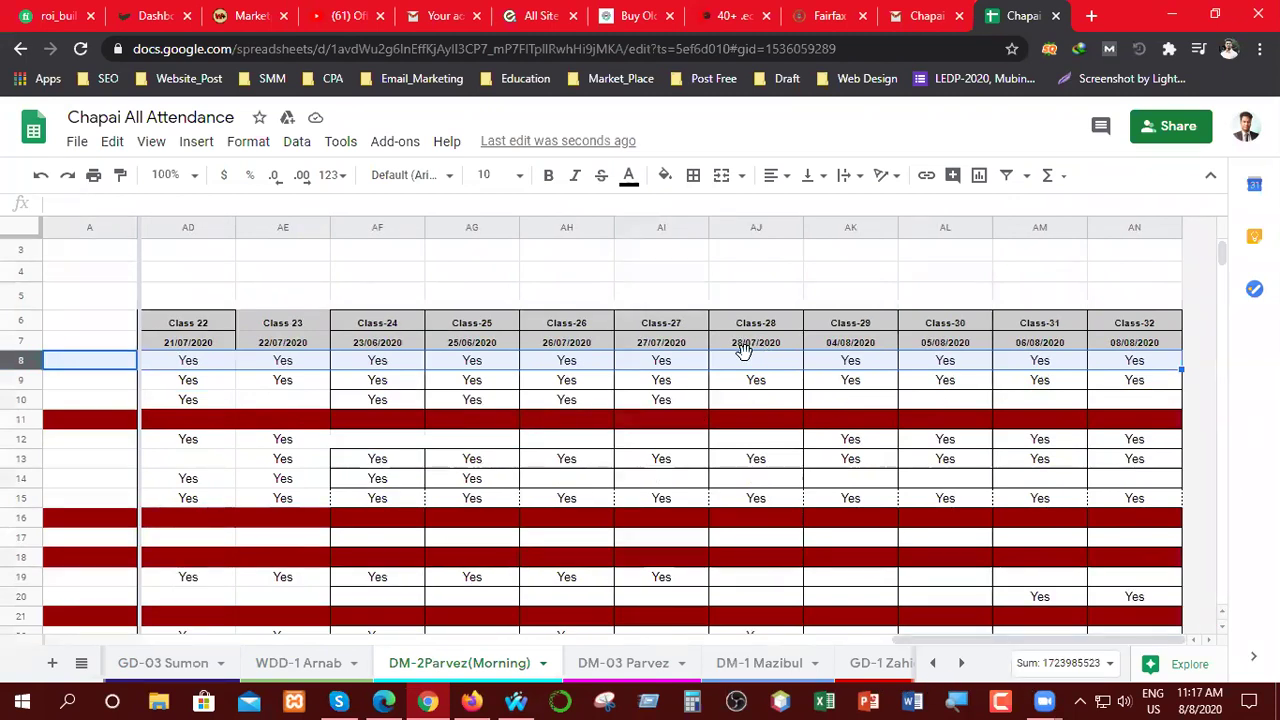
drag(1023, 643, 90, 638)
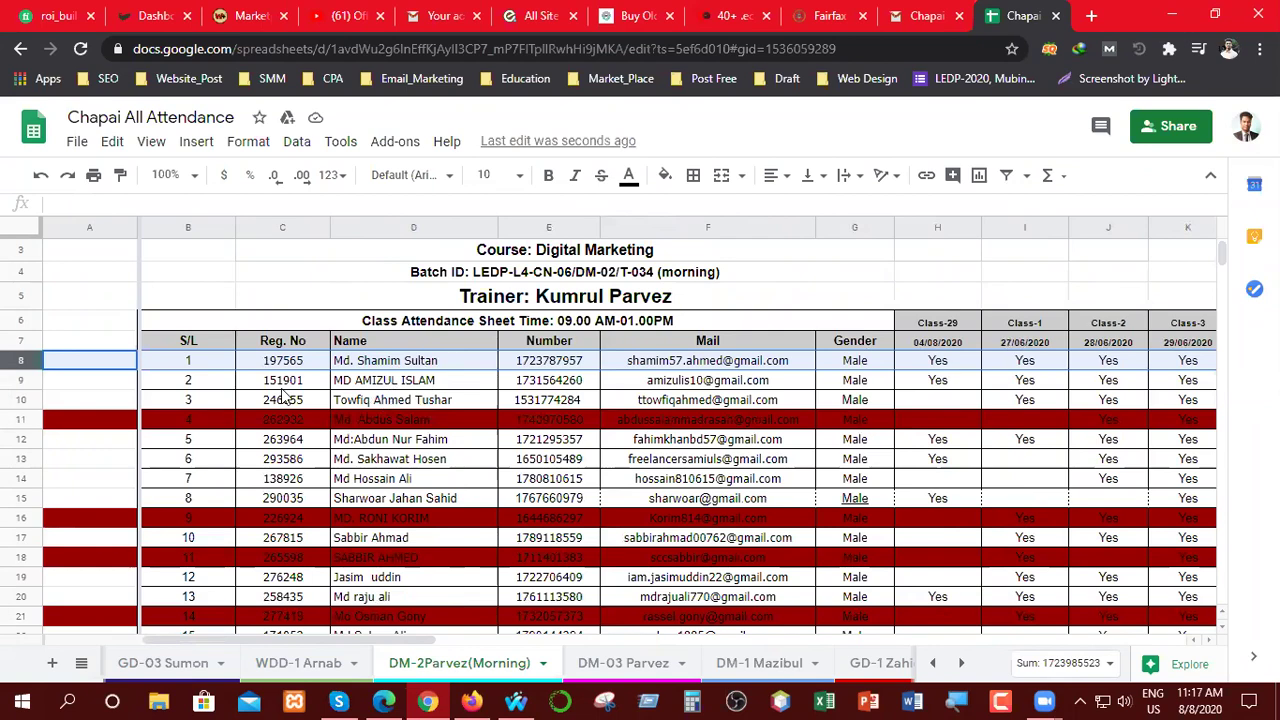
- Enter Yes for row 10 under Class-31 (AM10) and Class-30 (AL10)
click(20, 399)
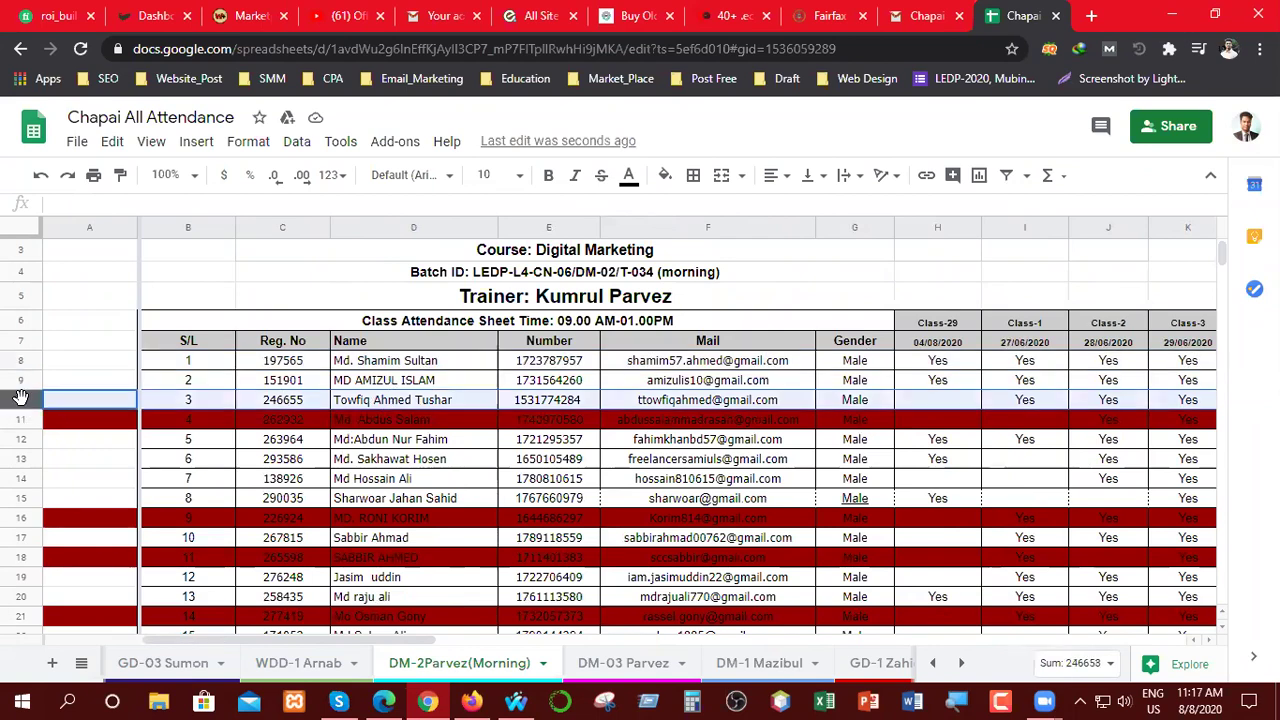
drag(485, 643, 1100, 645)
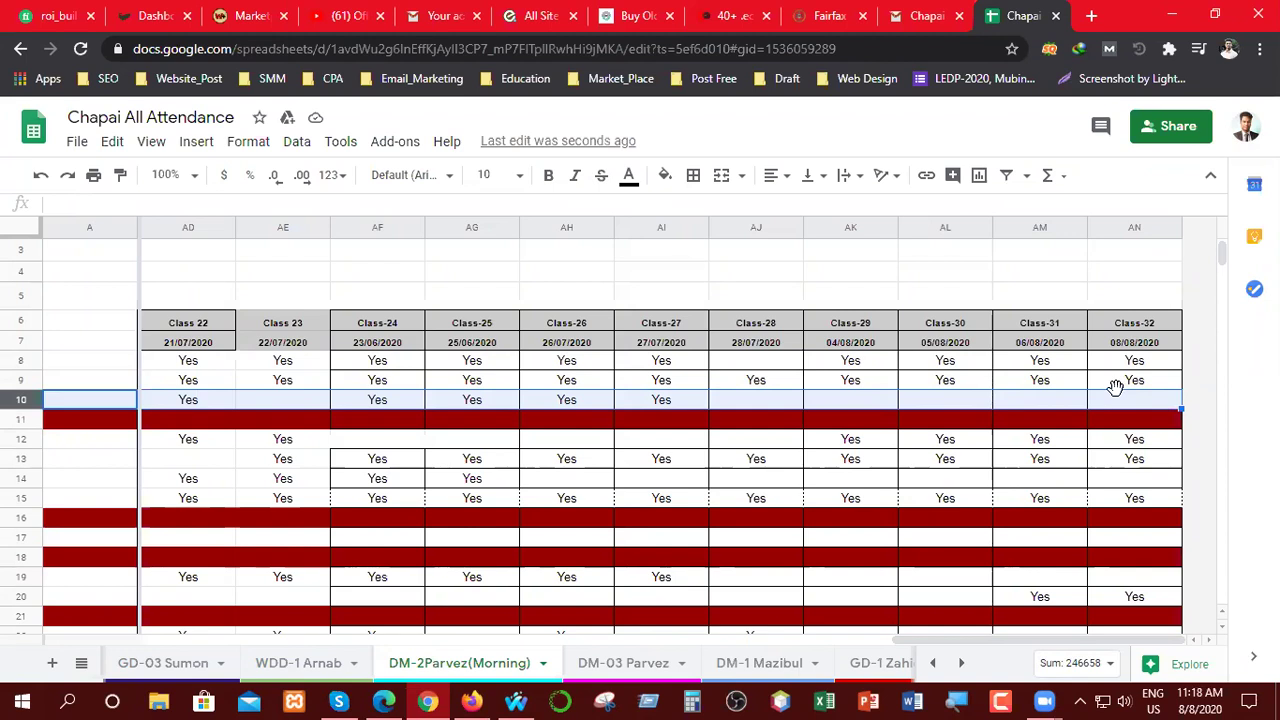
click(1023, 405)
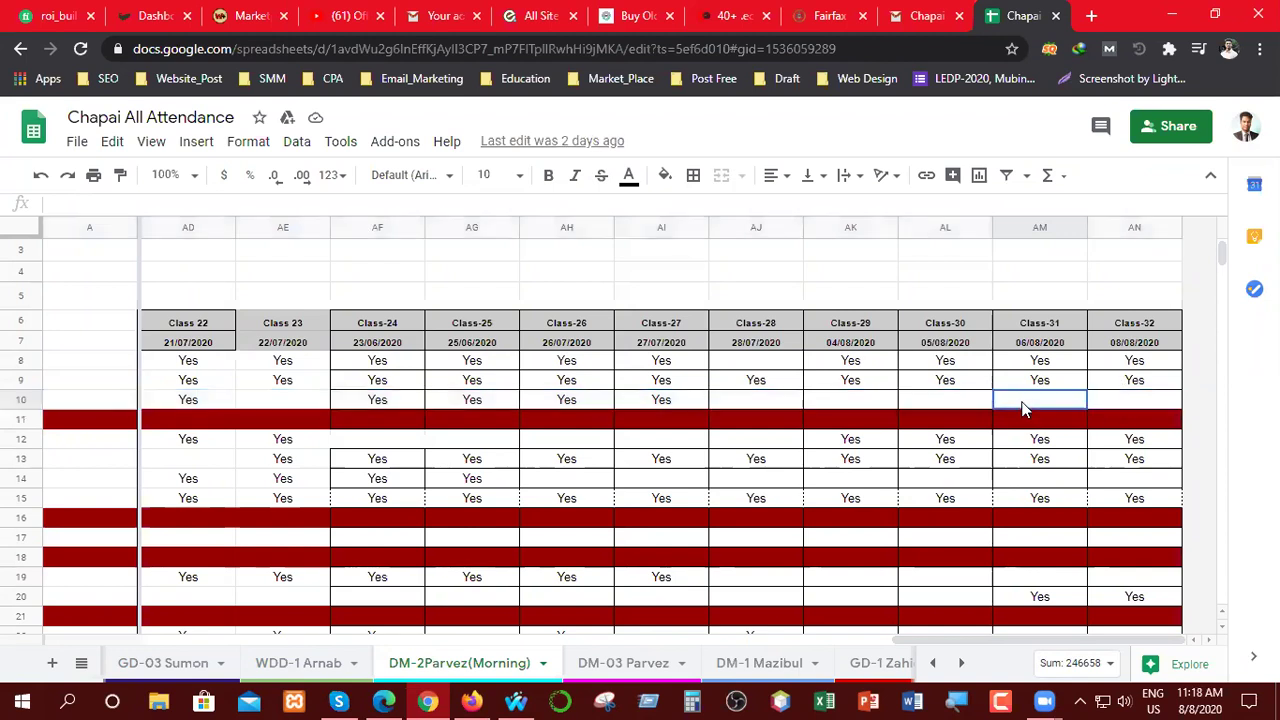
double_click(1024, 404)
text(Yesa)
key(BackSpace)
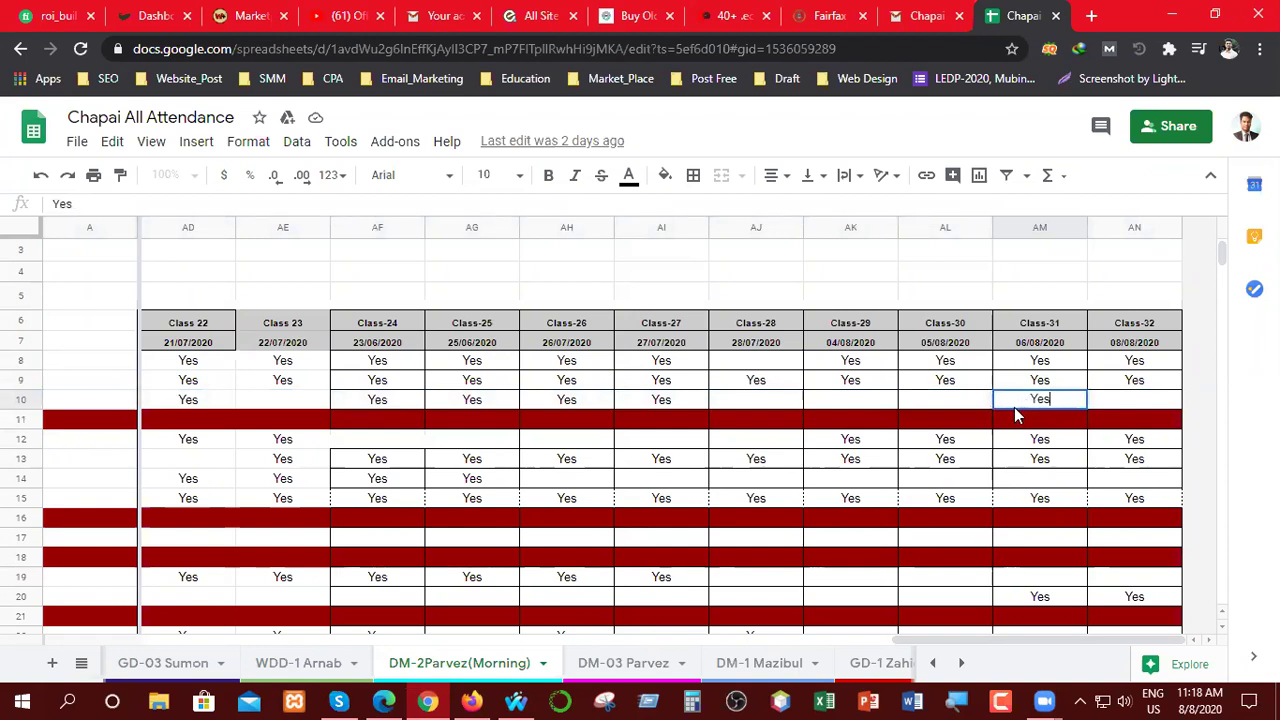
click(946, 399)
text(Yes)
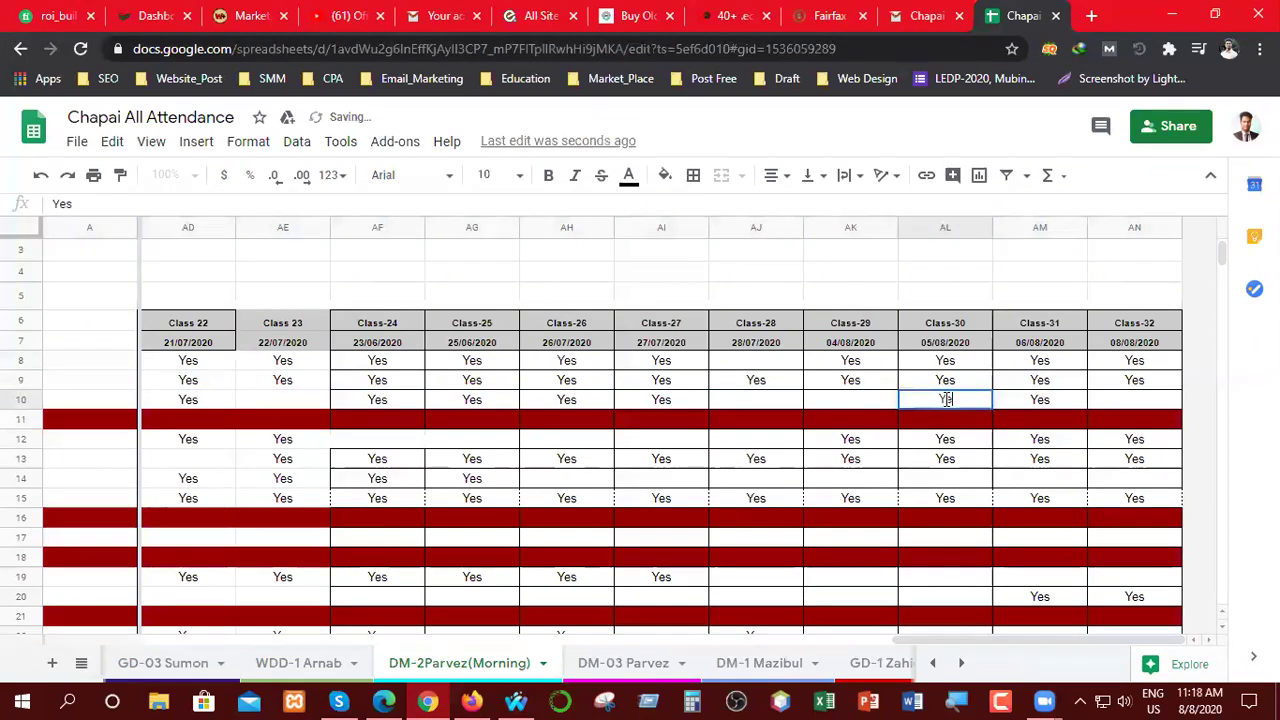
click(864, 405)
- Enter Yes for row 10 under Class-29 (AK10) and Class-28 (AJ10)
double_click(859, 400)
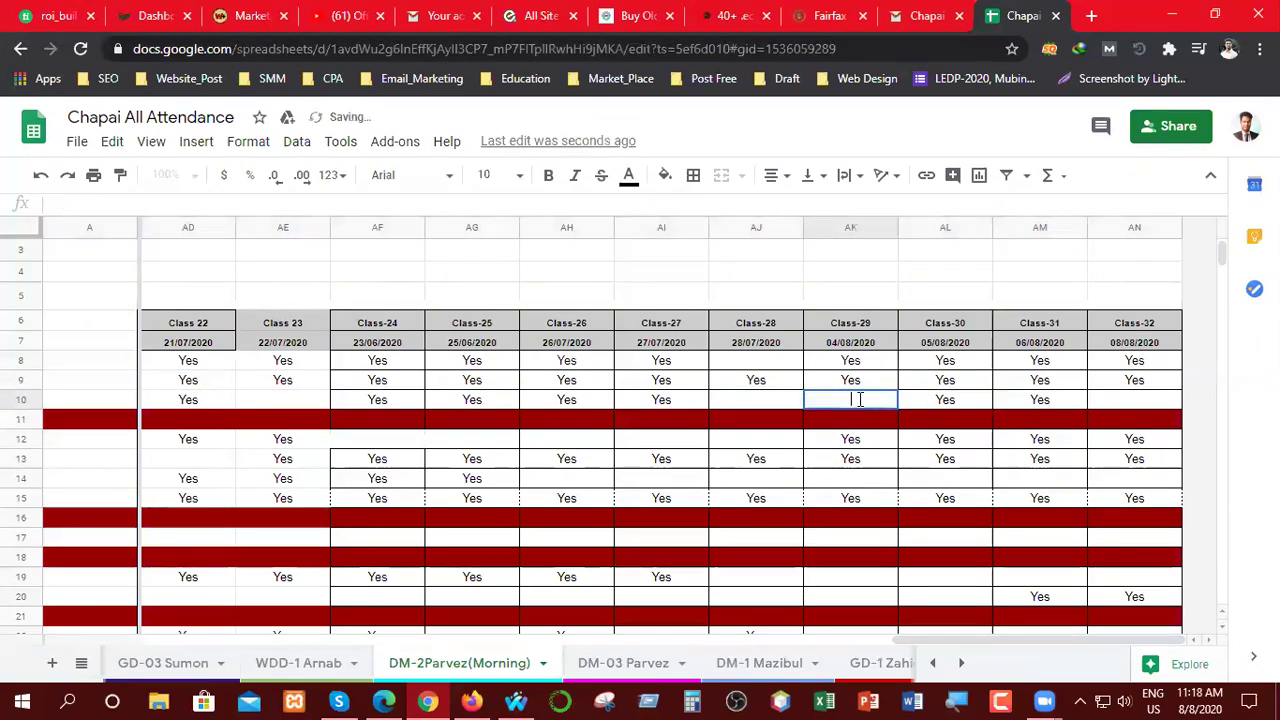
text(Yes)
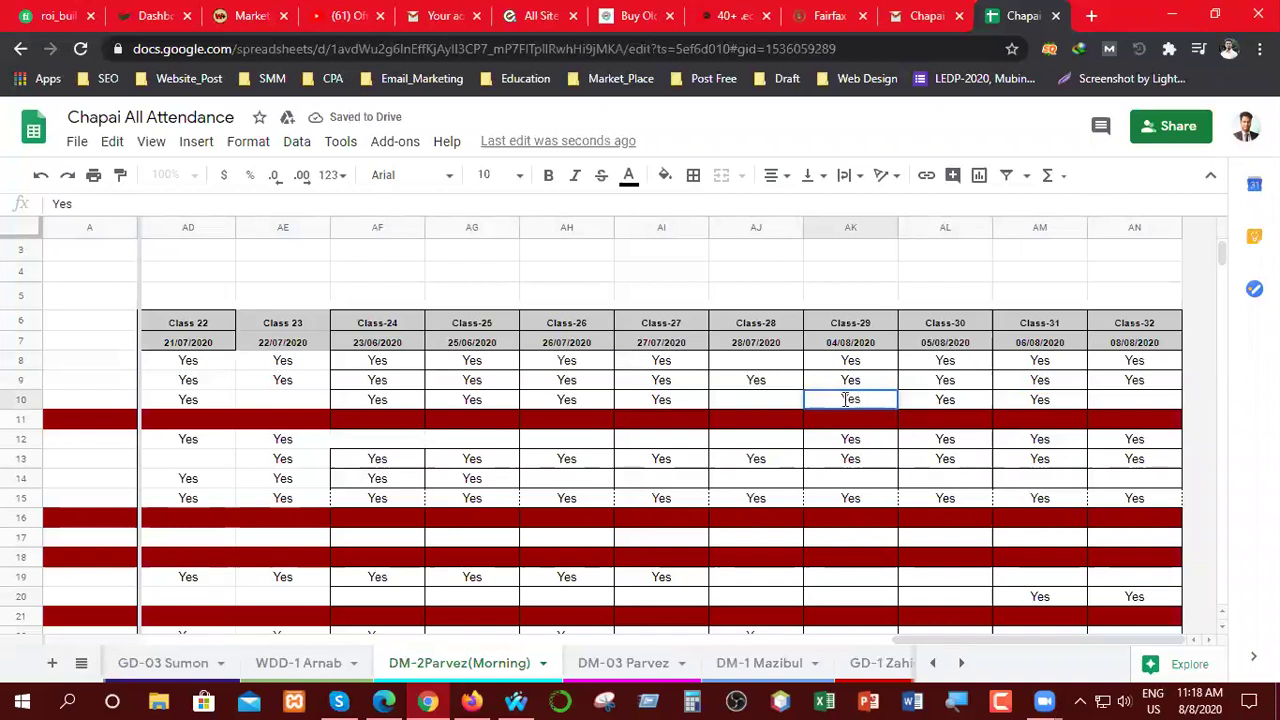
double_click(770, 400)
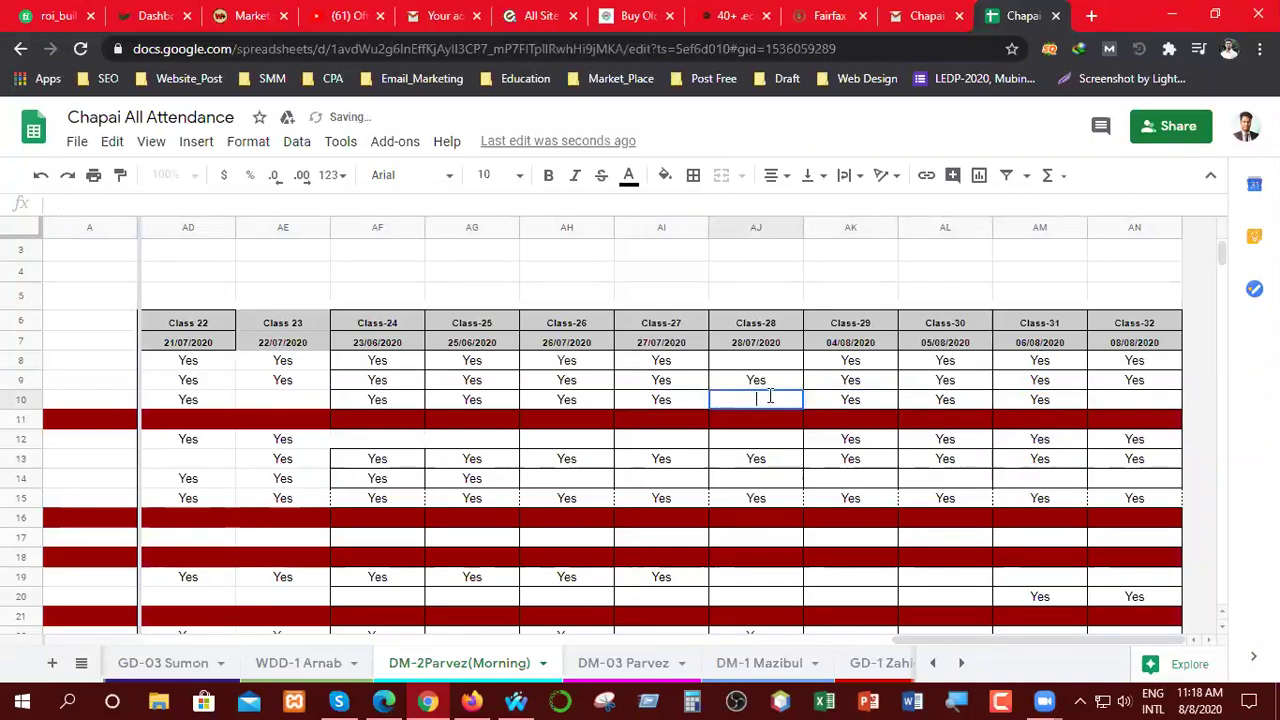
text(Yes)
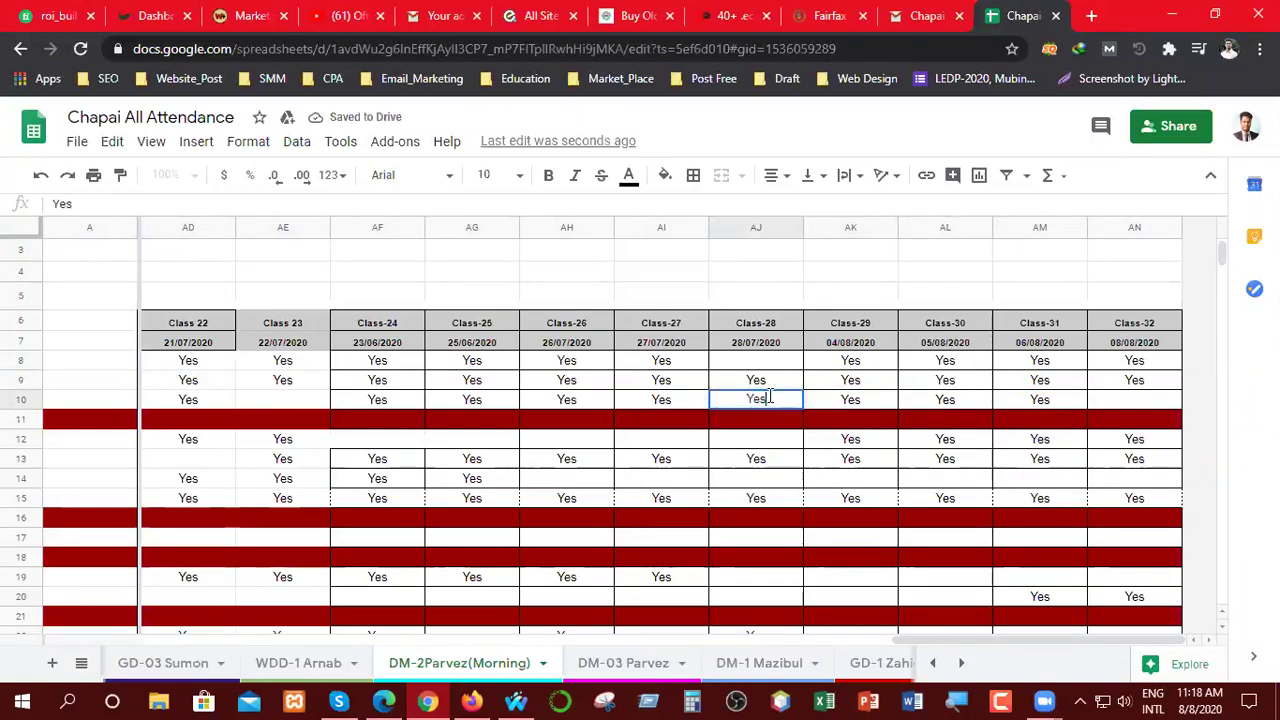
click(785, 540)
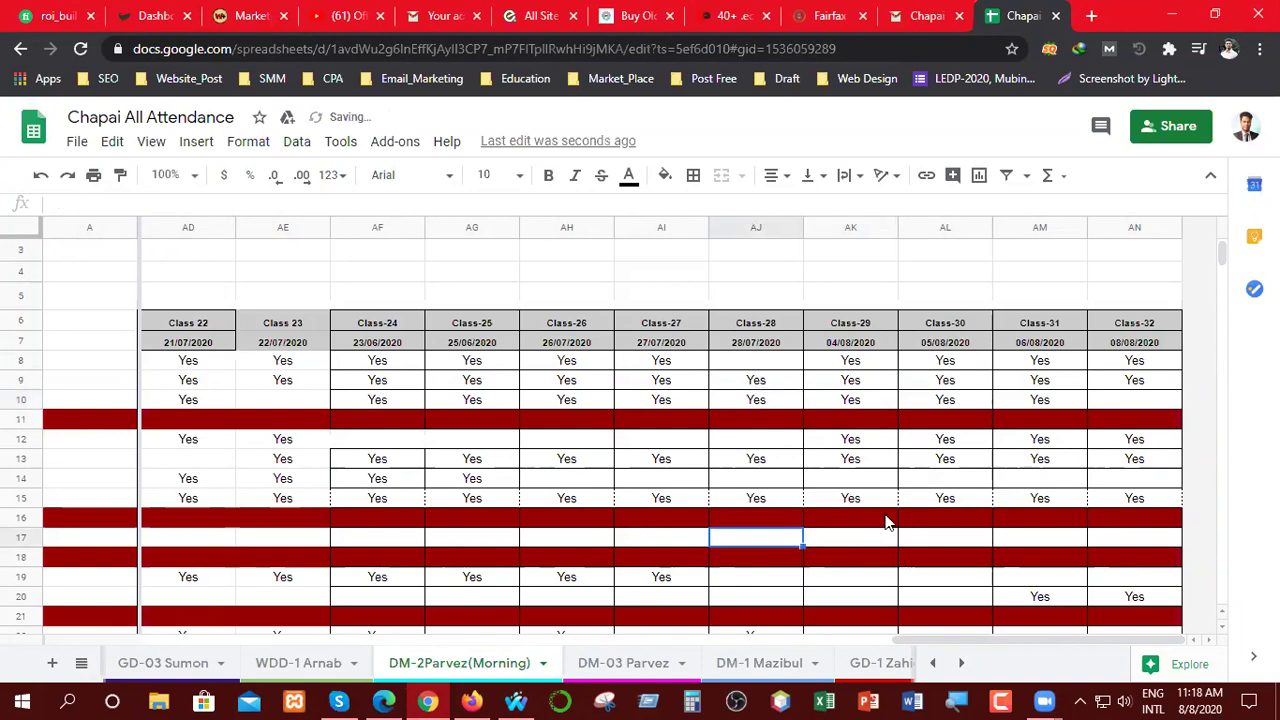
drag(1040, 639, 187, 628)
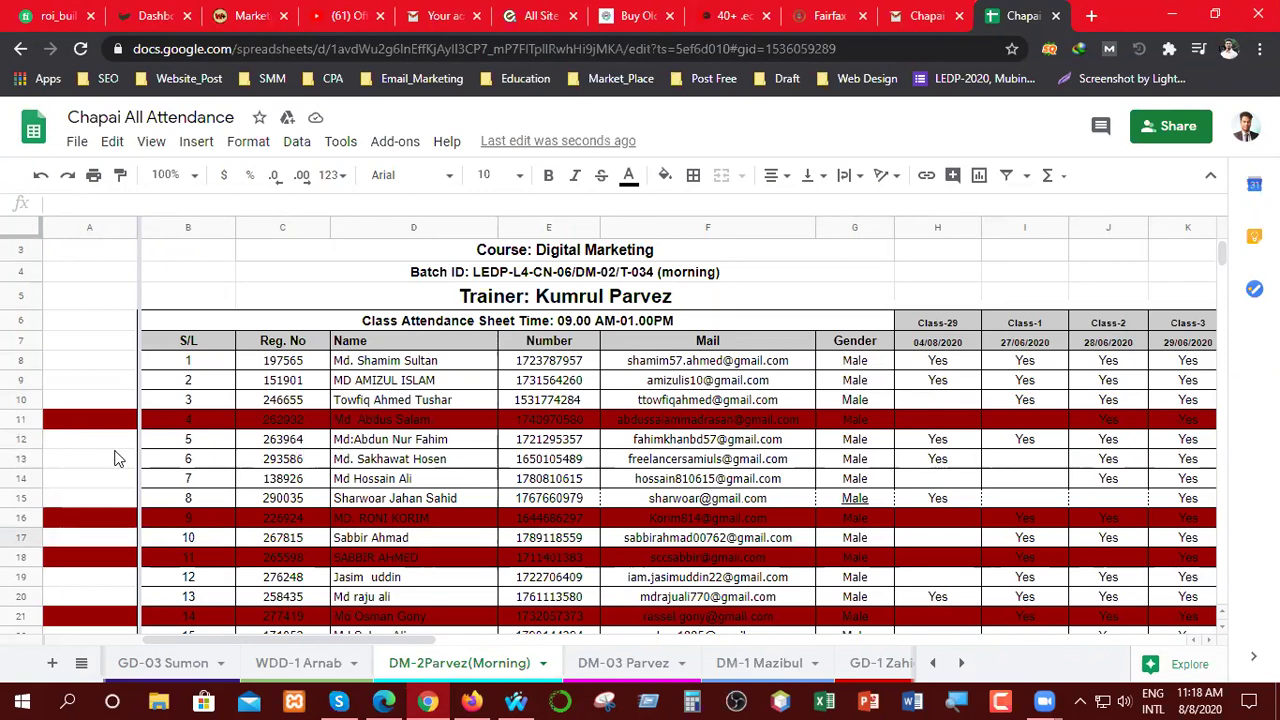
- Enter Yes in row 12 cells AF12, AG12 and AH12 (26/07/2020)
click(28, 440)
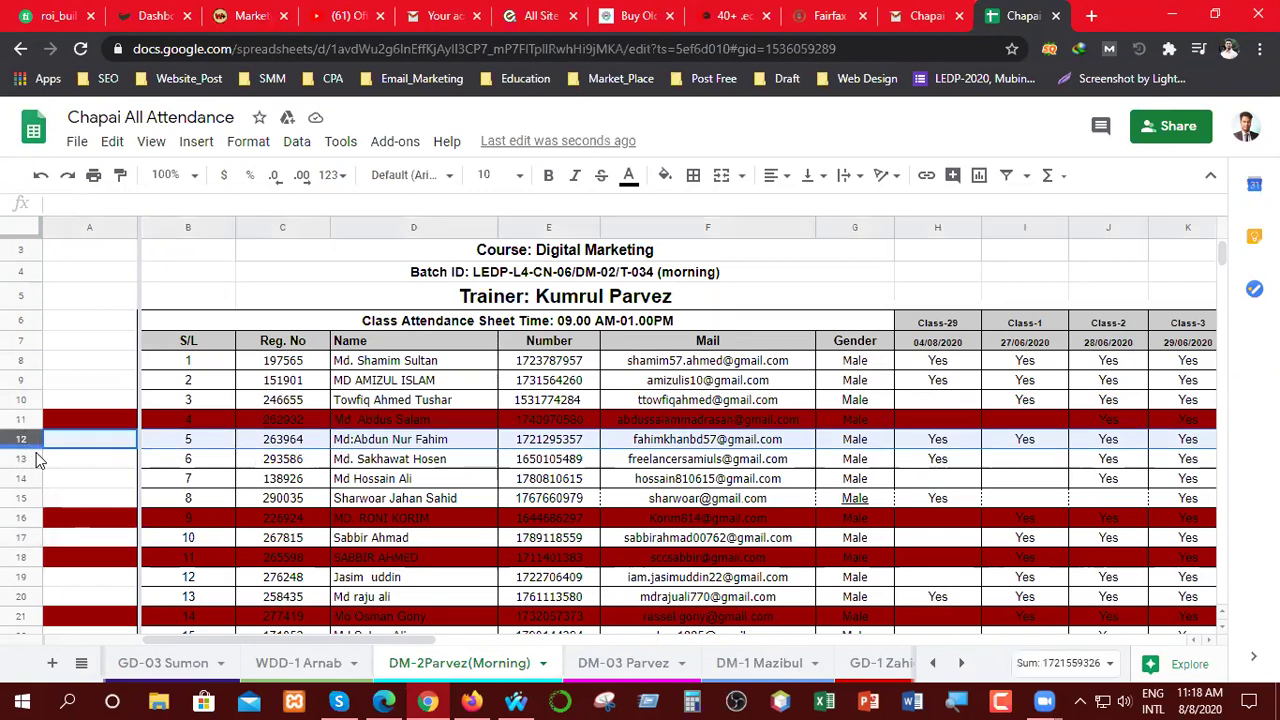
drag(288, 641, 1050, 657)
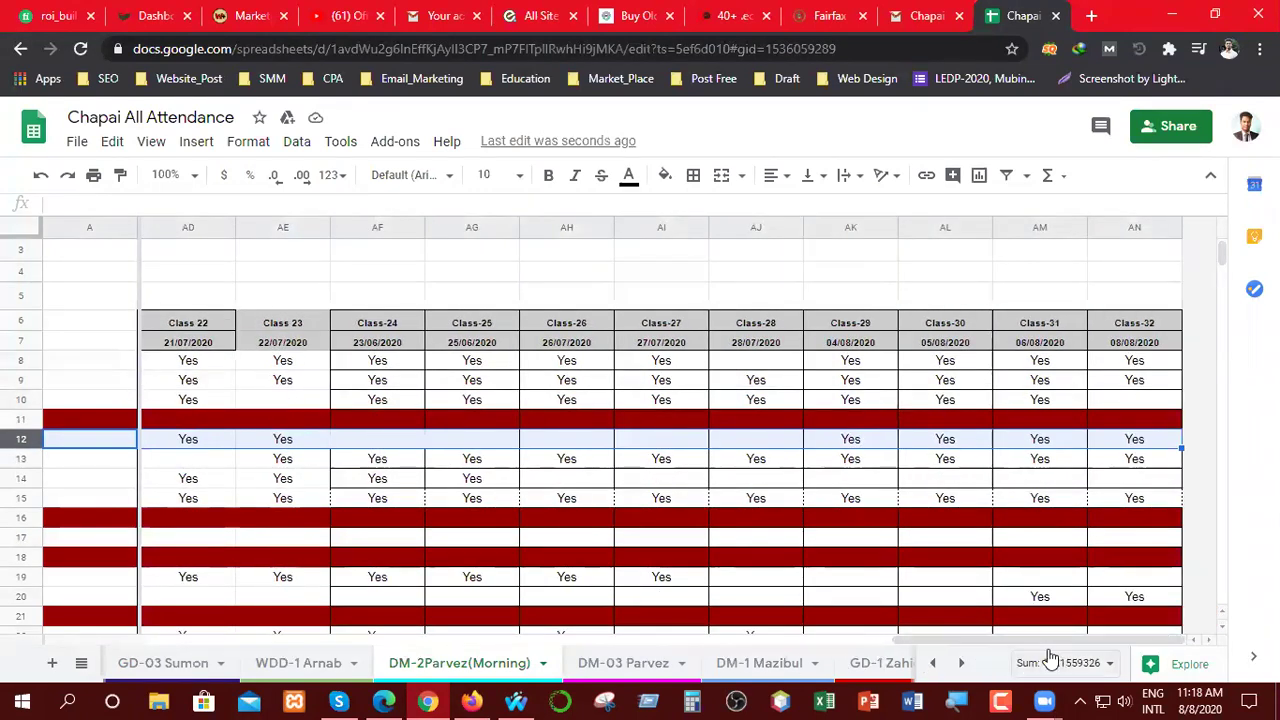
scroll(640, 478, down, 2)
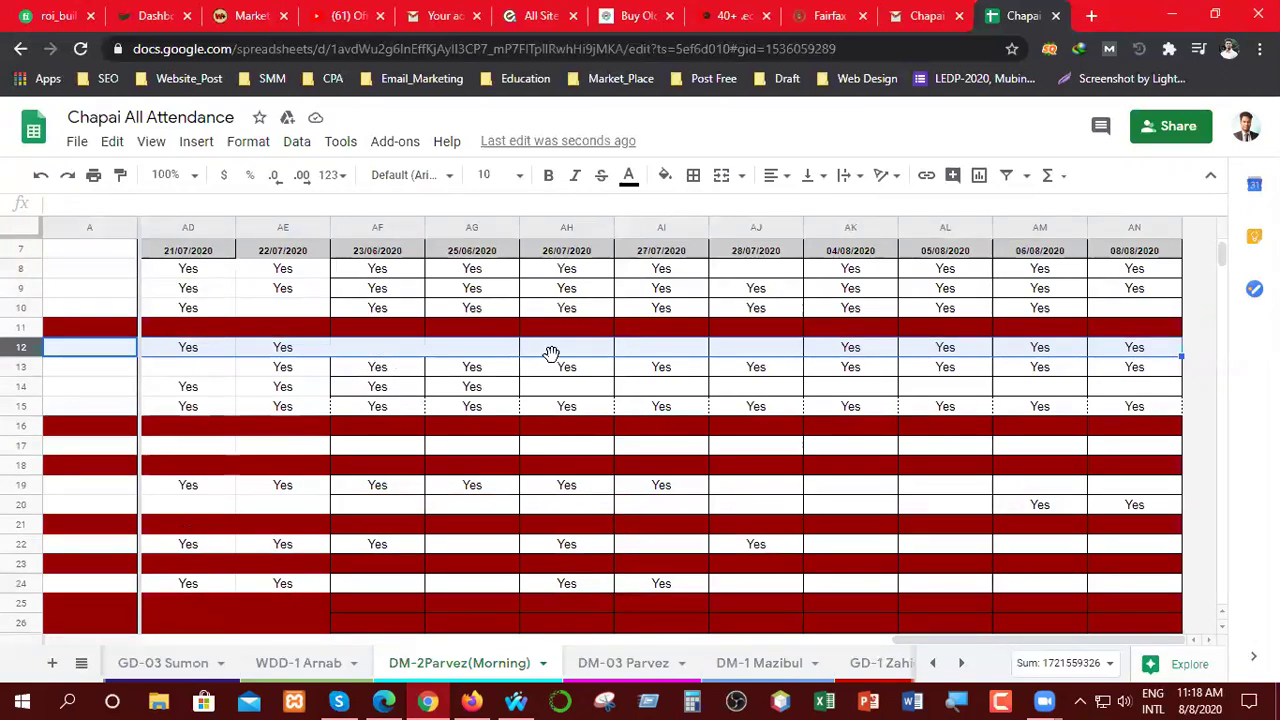
click(374, 347)
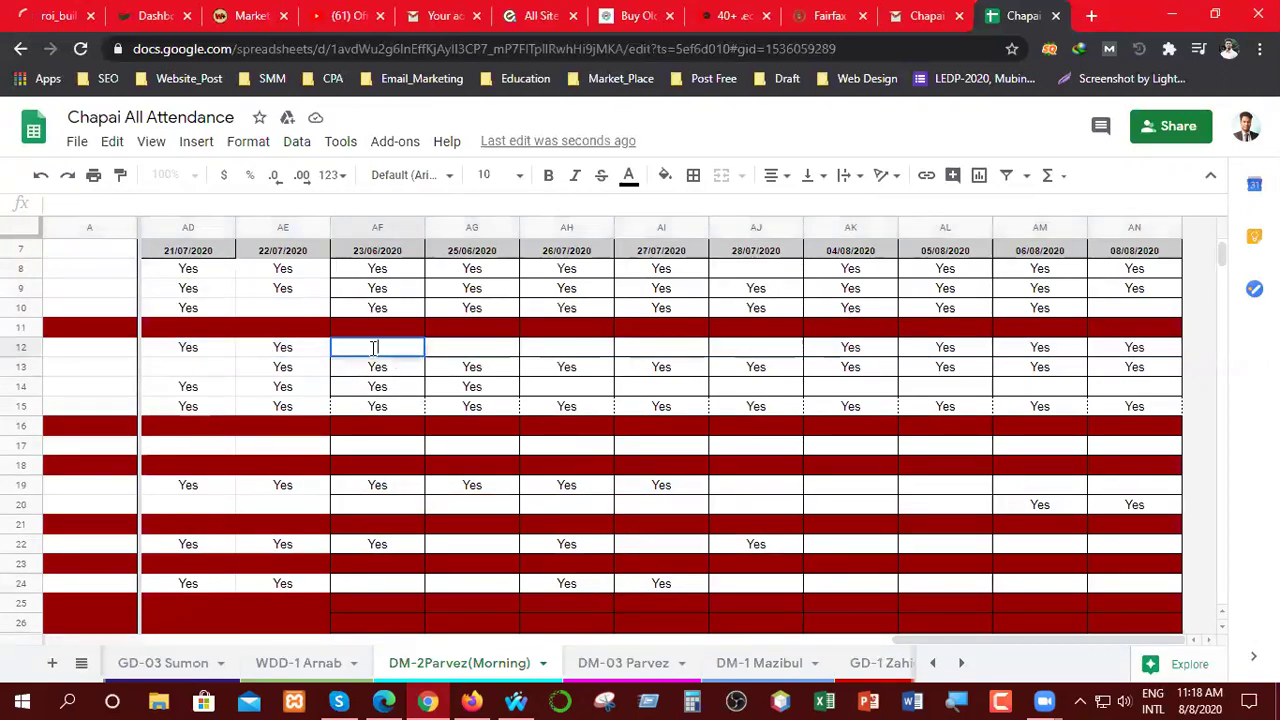
text(Yes)
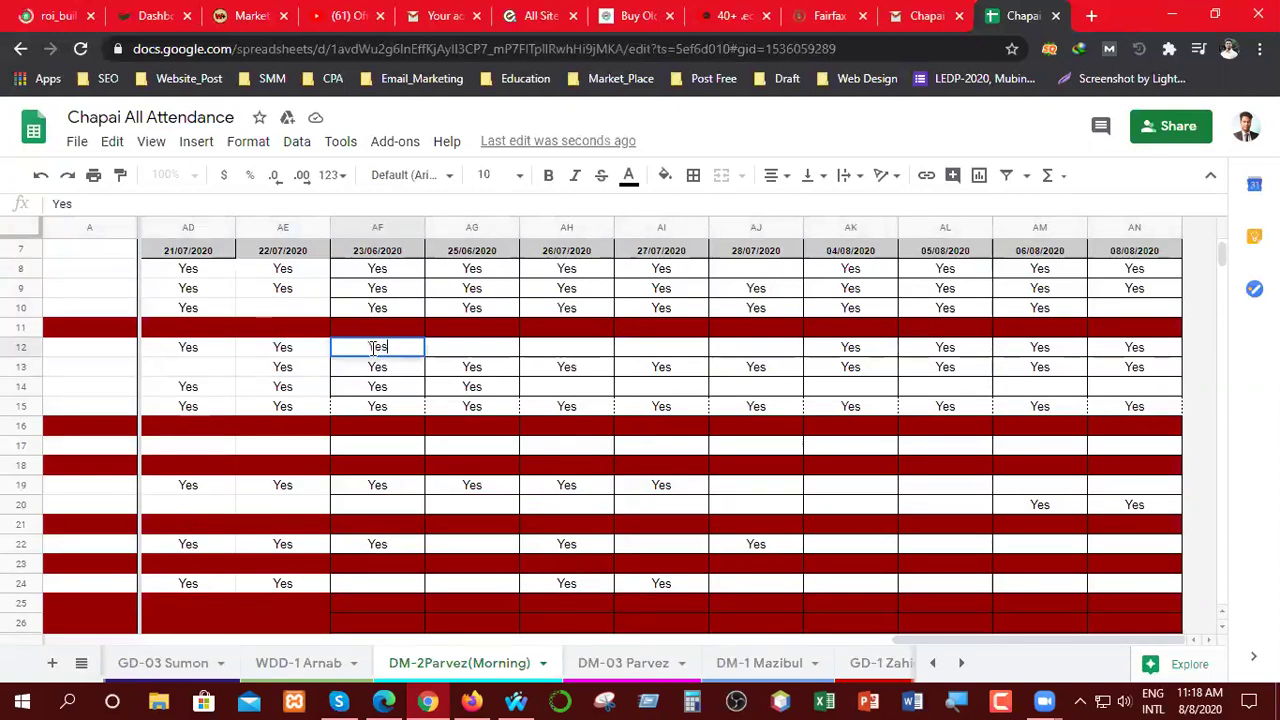
double_click(461, 349)
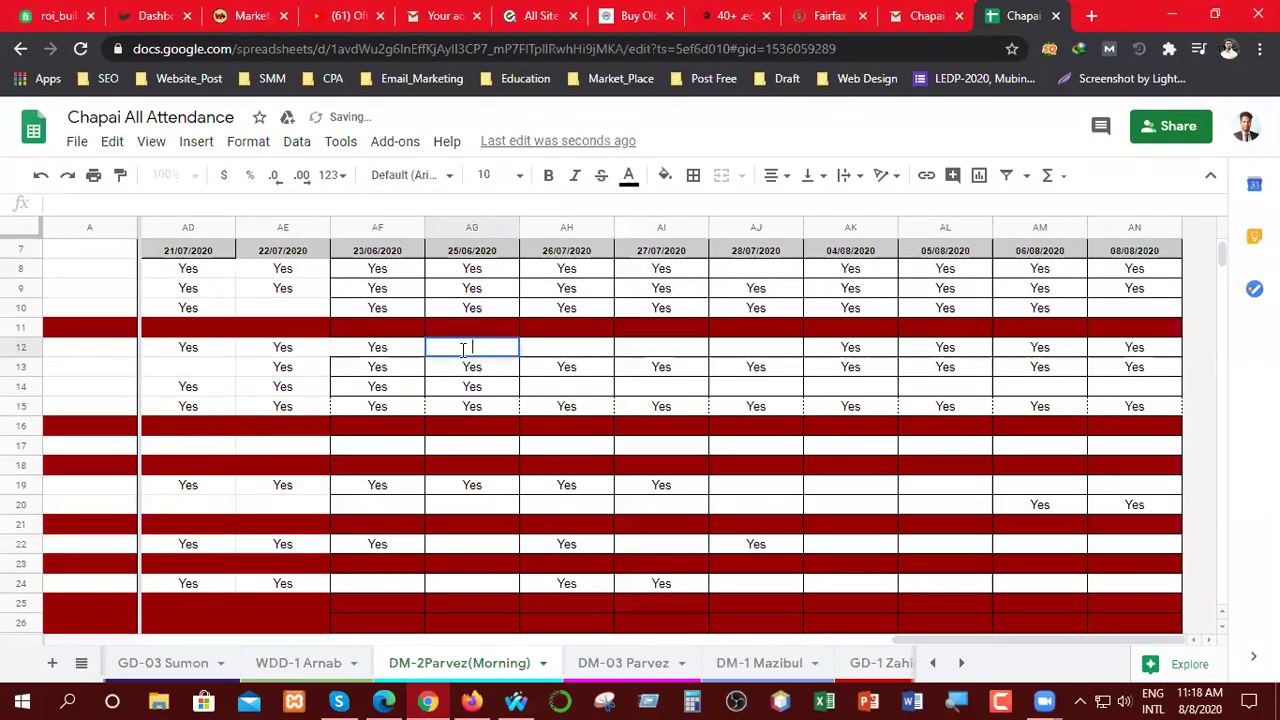
text(Yes)
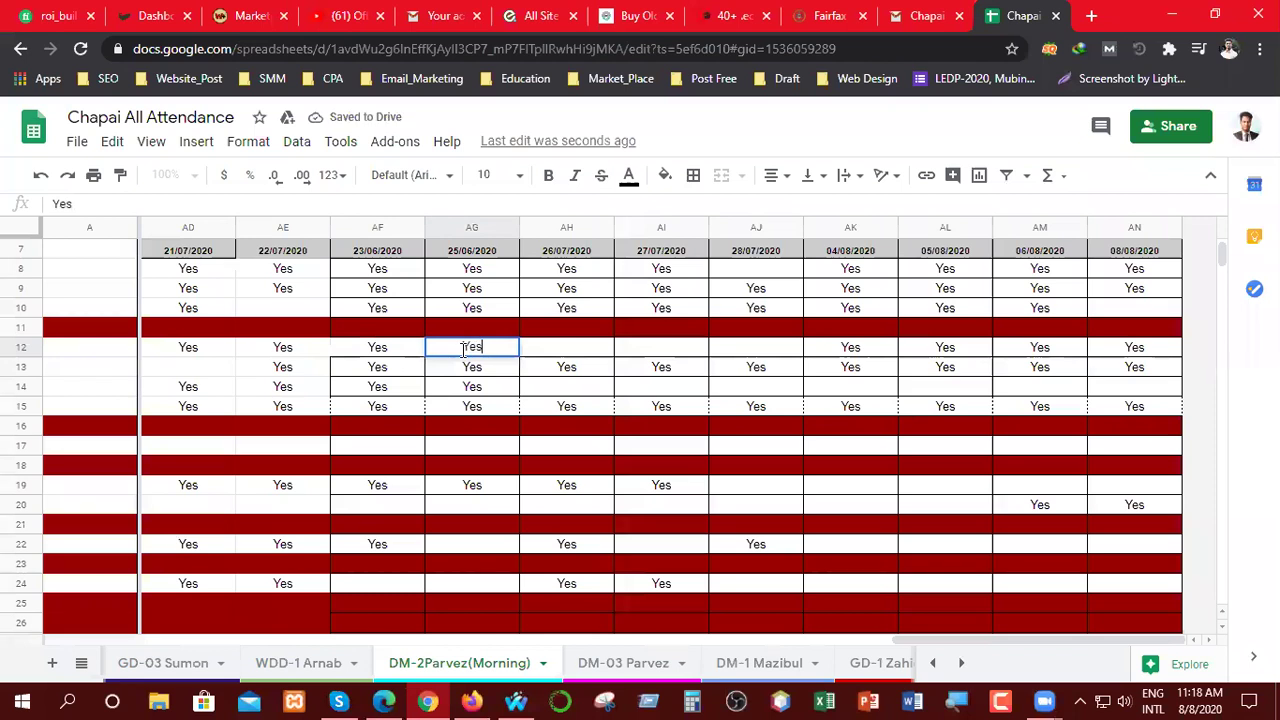
double_click(543, 346)
text(Yes)
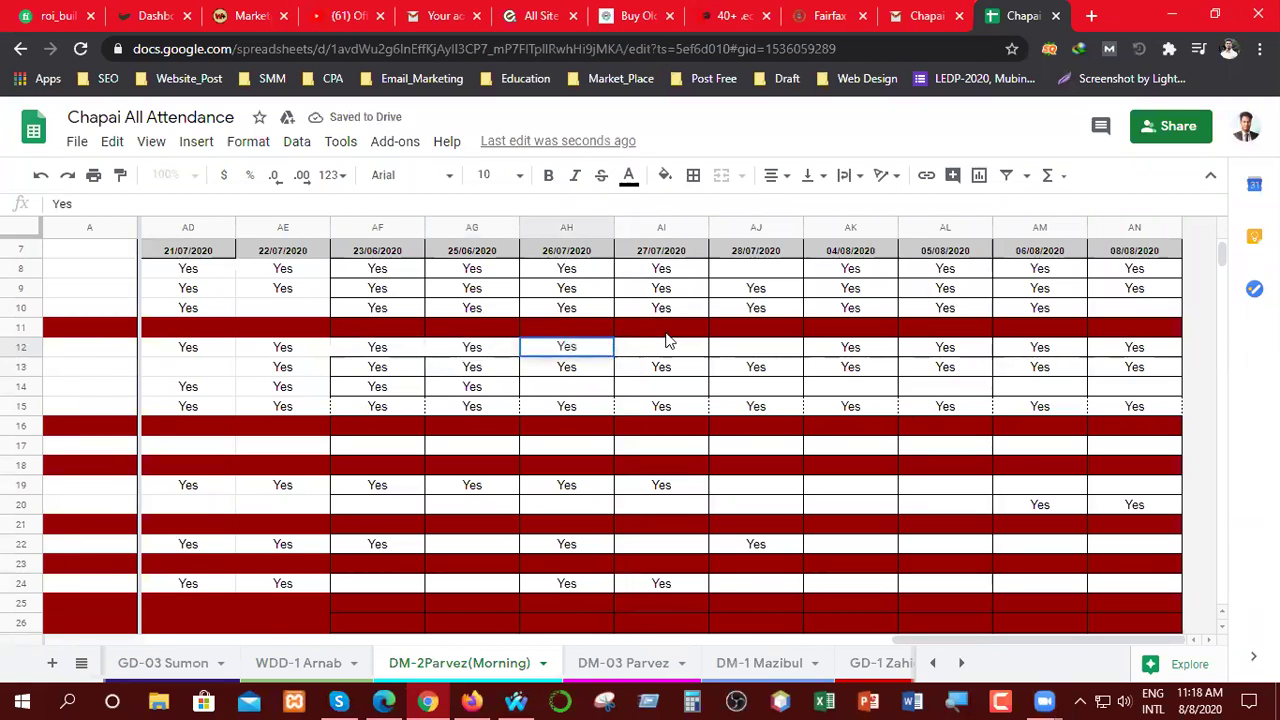
click(663, 350)
- Enter Yes in AI12 and AJ12 for 27/07/2020 and 28/07/2020
double_click(661, 346)
text(Yes)
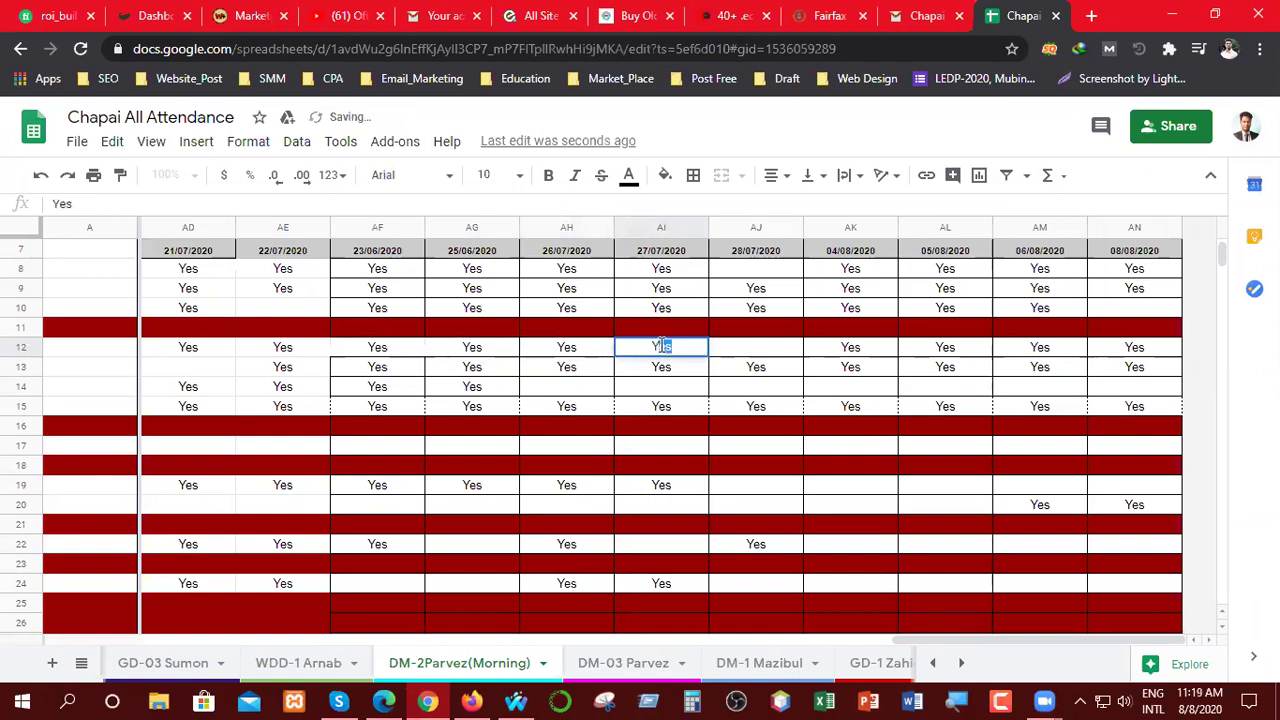
double_click(749, 346)
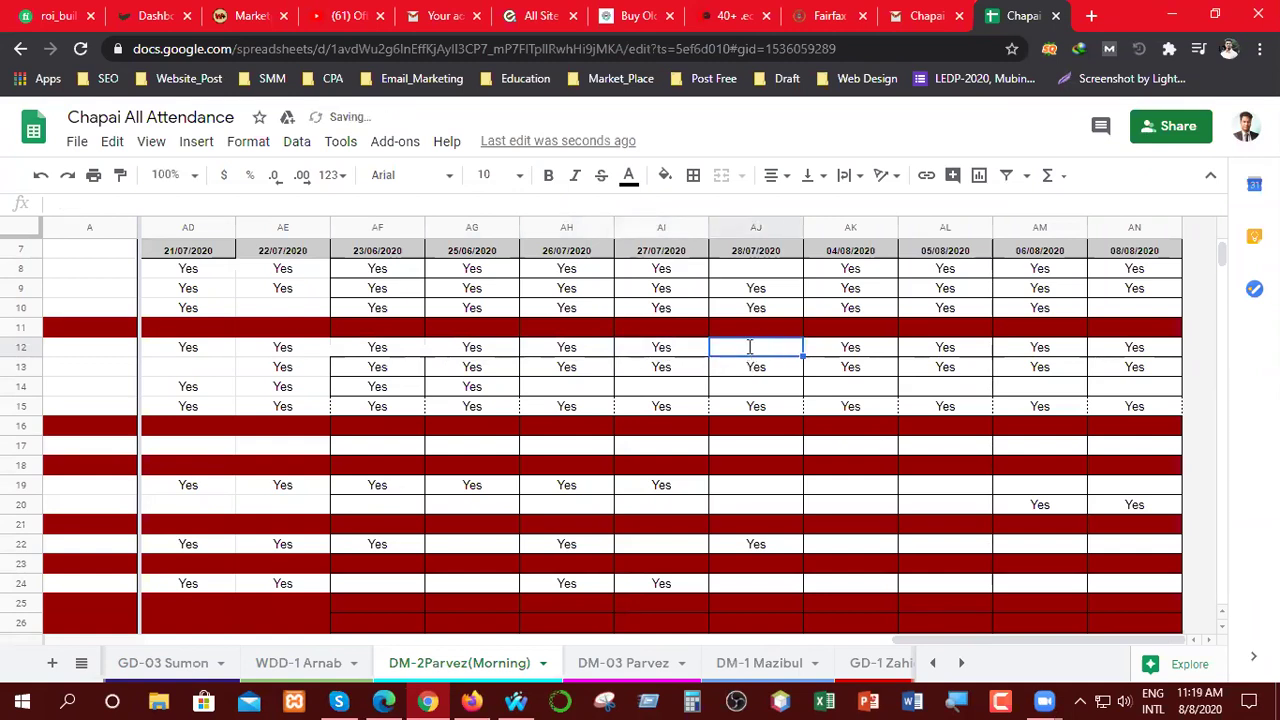
text(Yes)
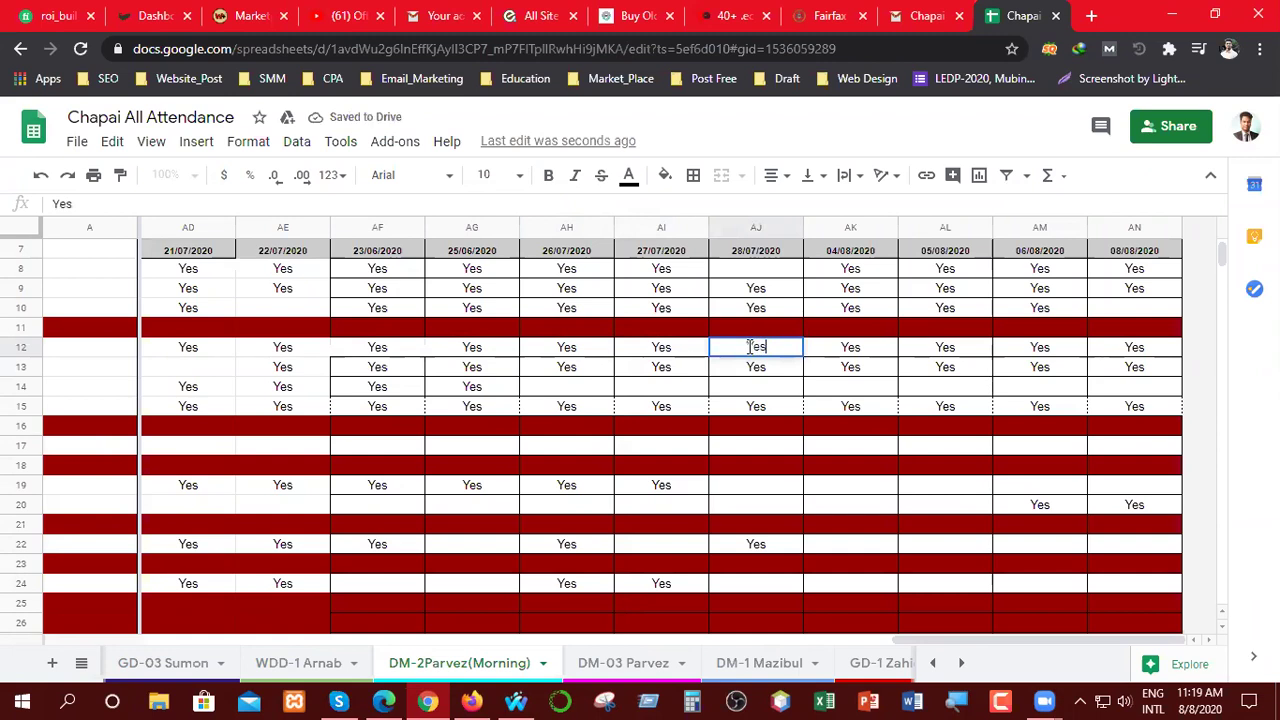
click(822, 392)
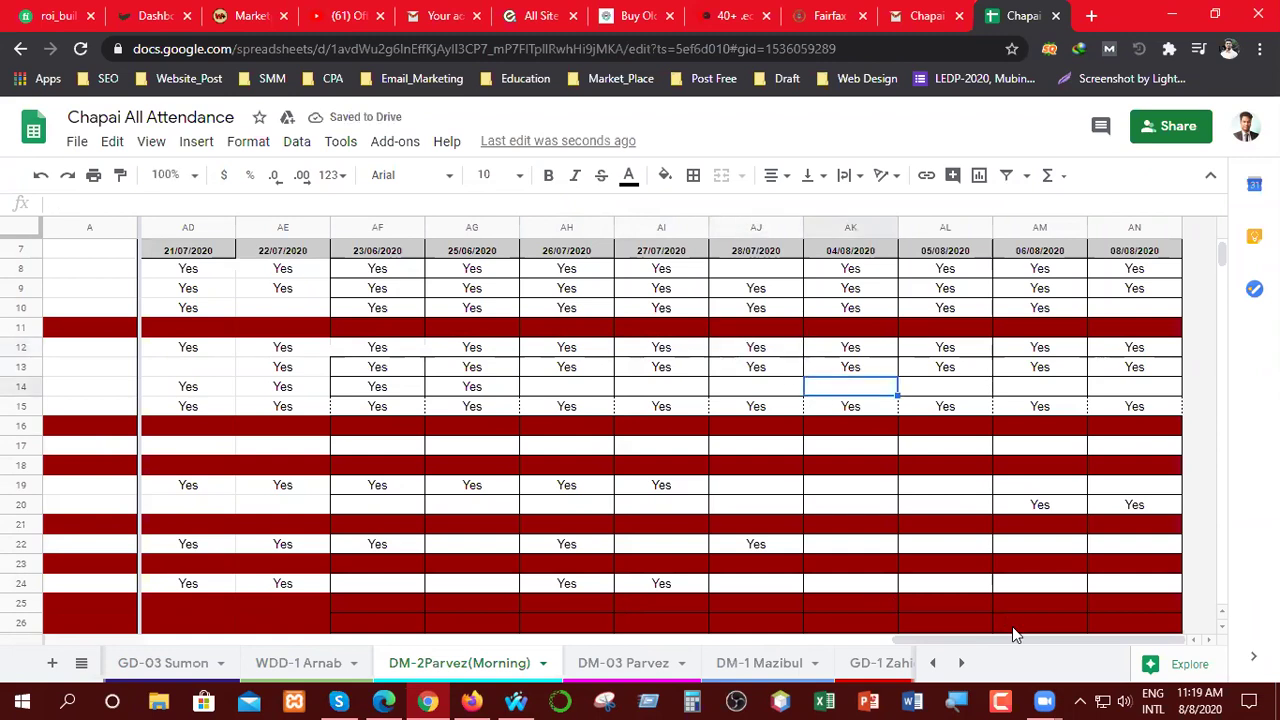
drag(1016, 638, 257, 667)
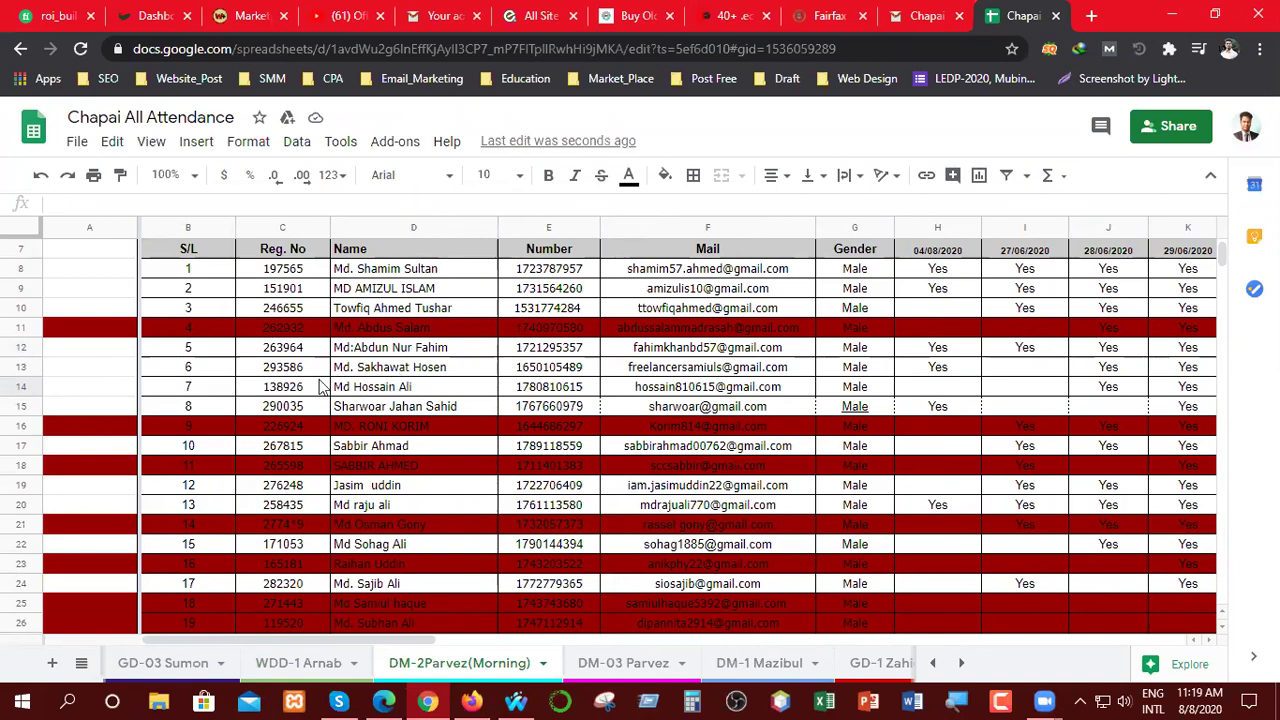
- Review the attendance of rows 12 and 13 across all class columns
click(22, 349)
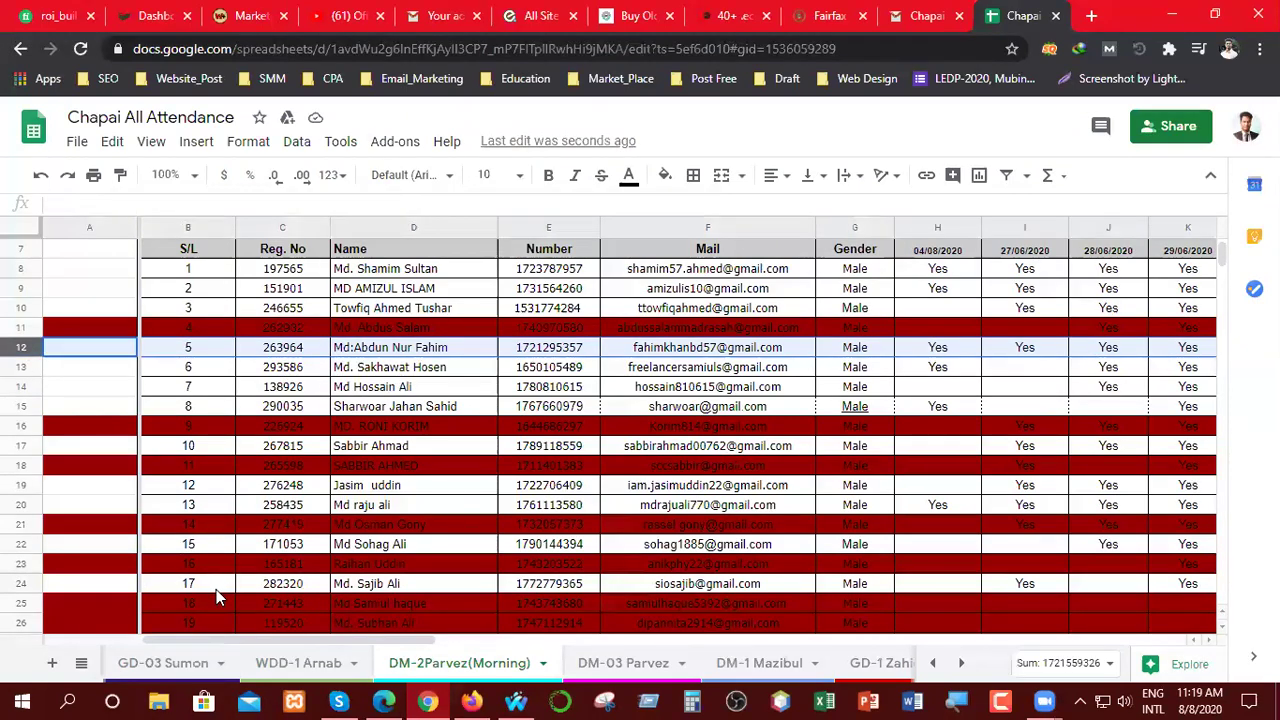
drag(278, 641, 1092, 667)
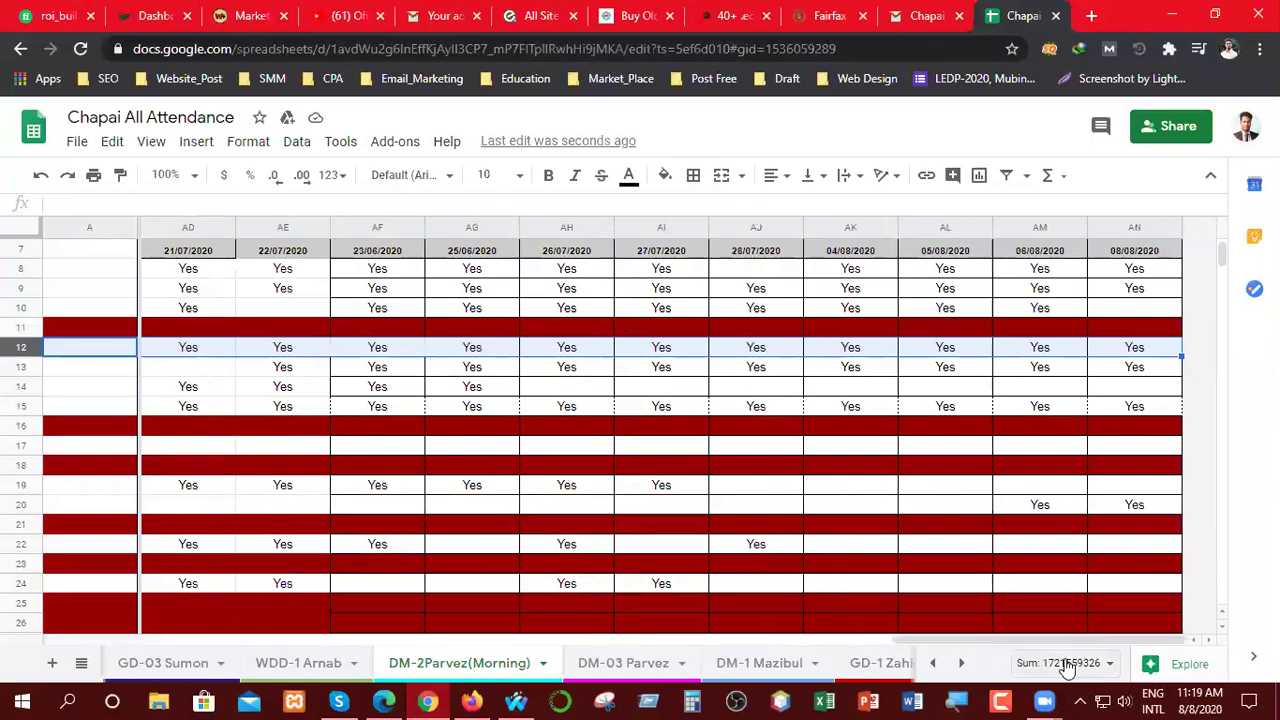
drag(995, 643, 5, 660)
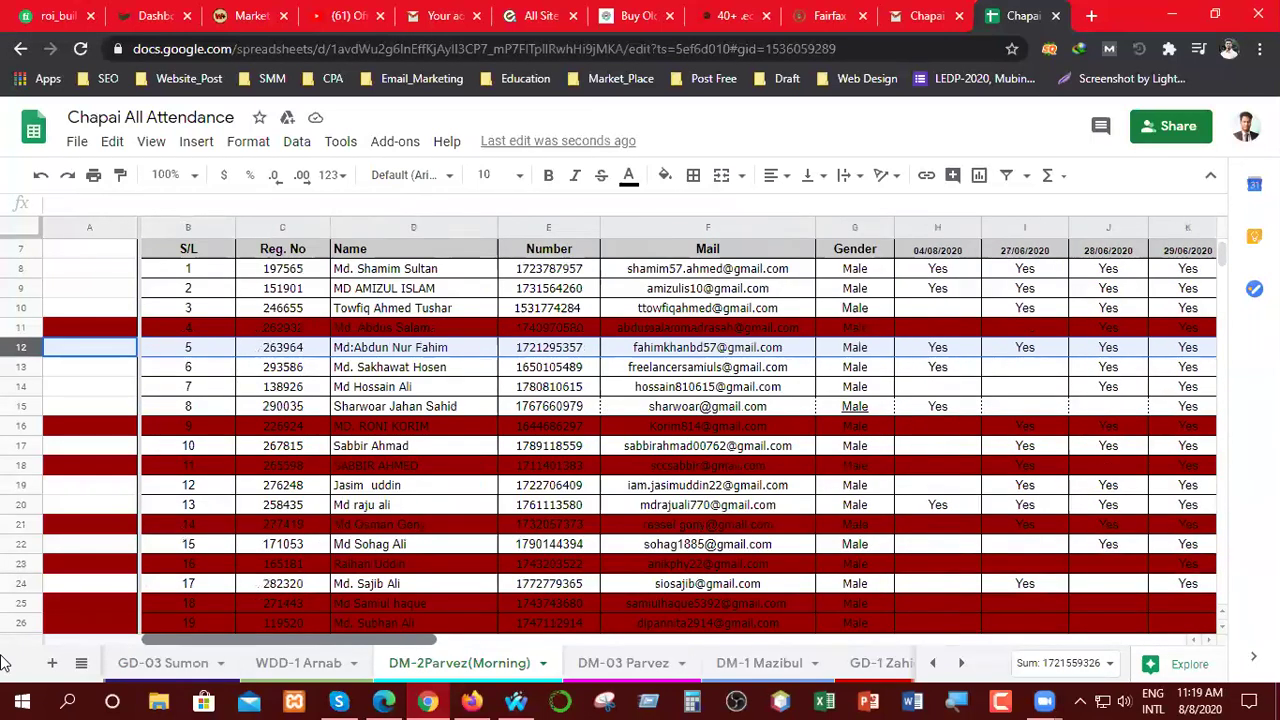
click(35, 370)
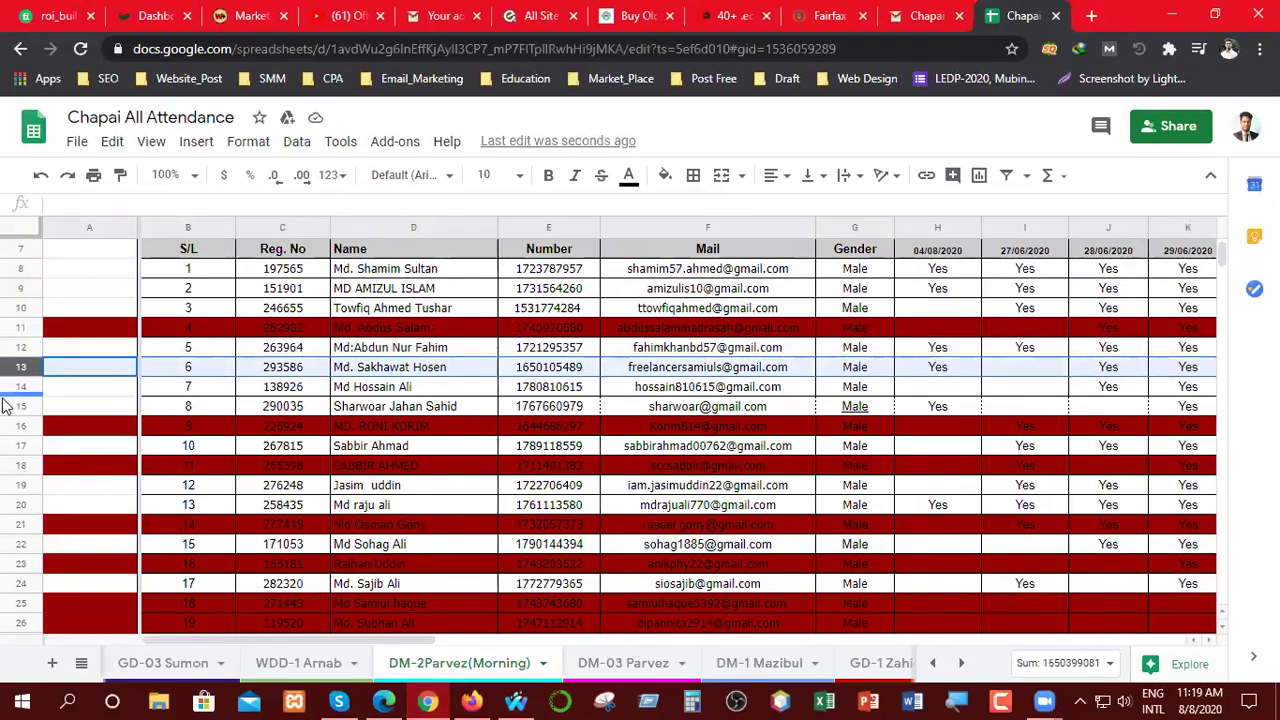
drag(308, 641, 1077, 668)
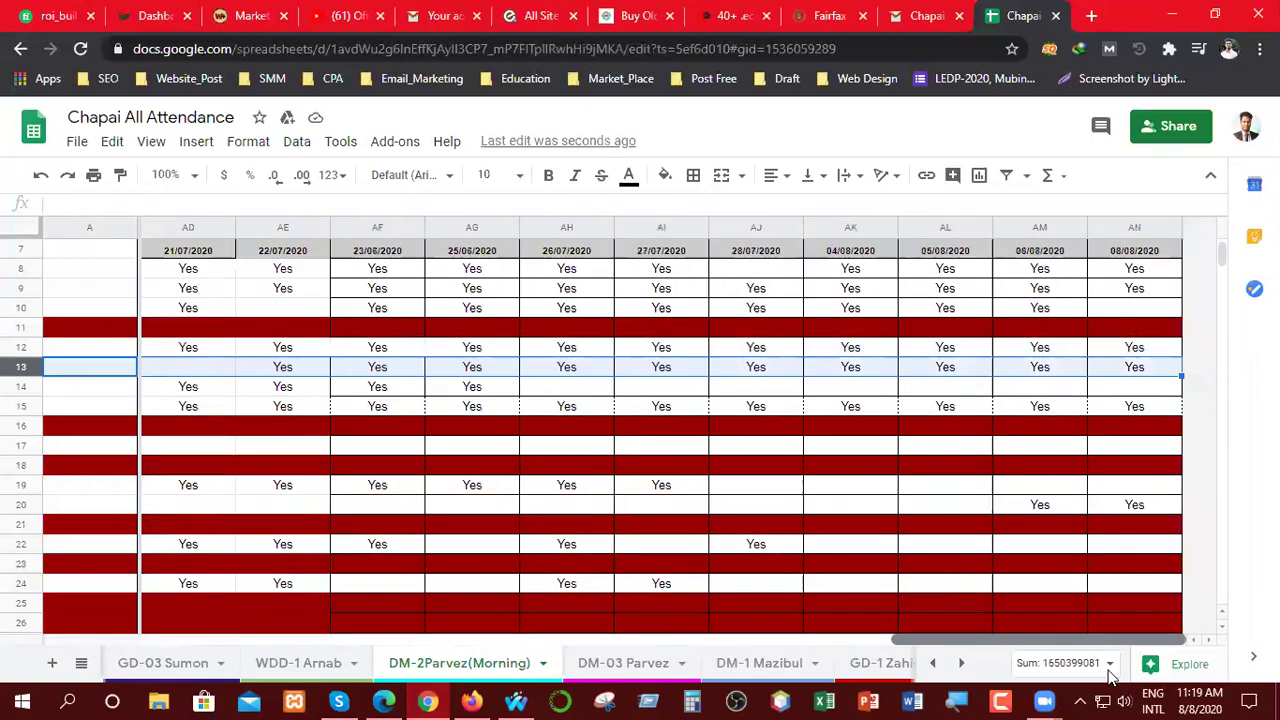
drag(997, 641, 40, 654)
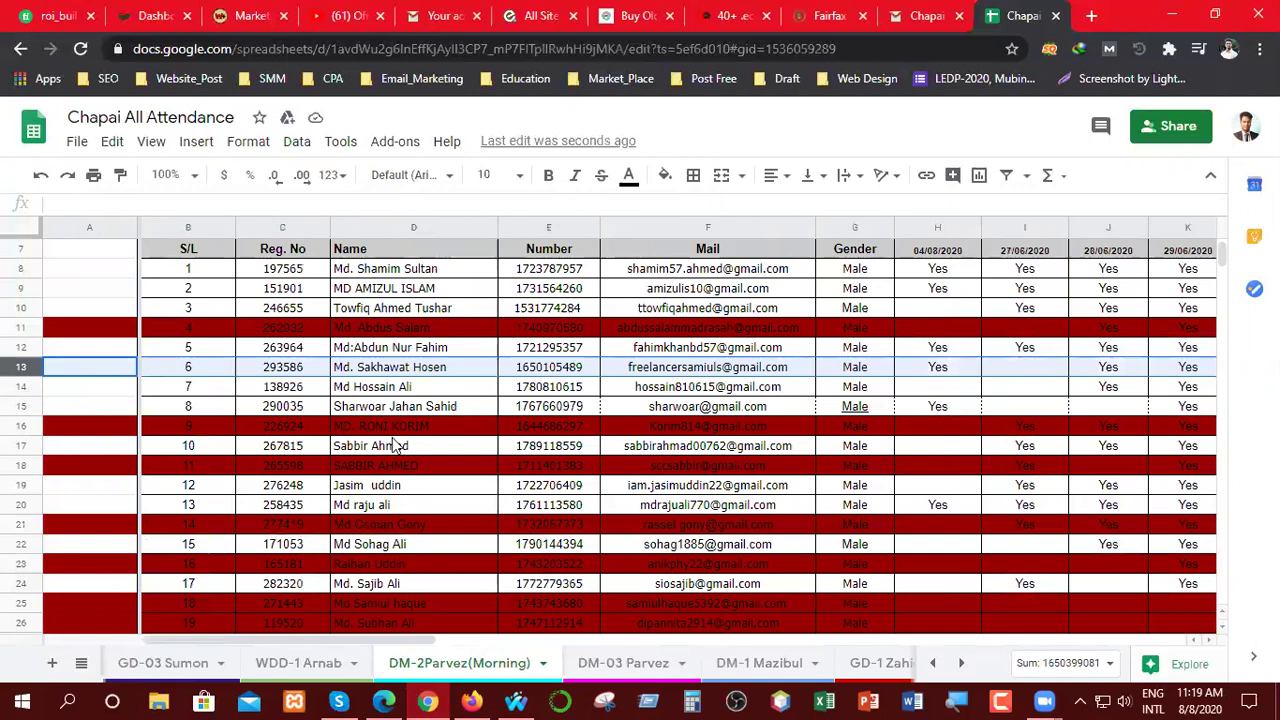
- Enter Yes in cell AM14 for row 14's 06/08/2020 class
click(23, 386)
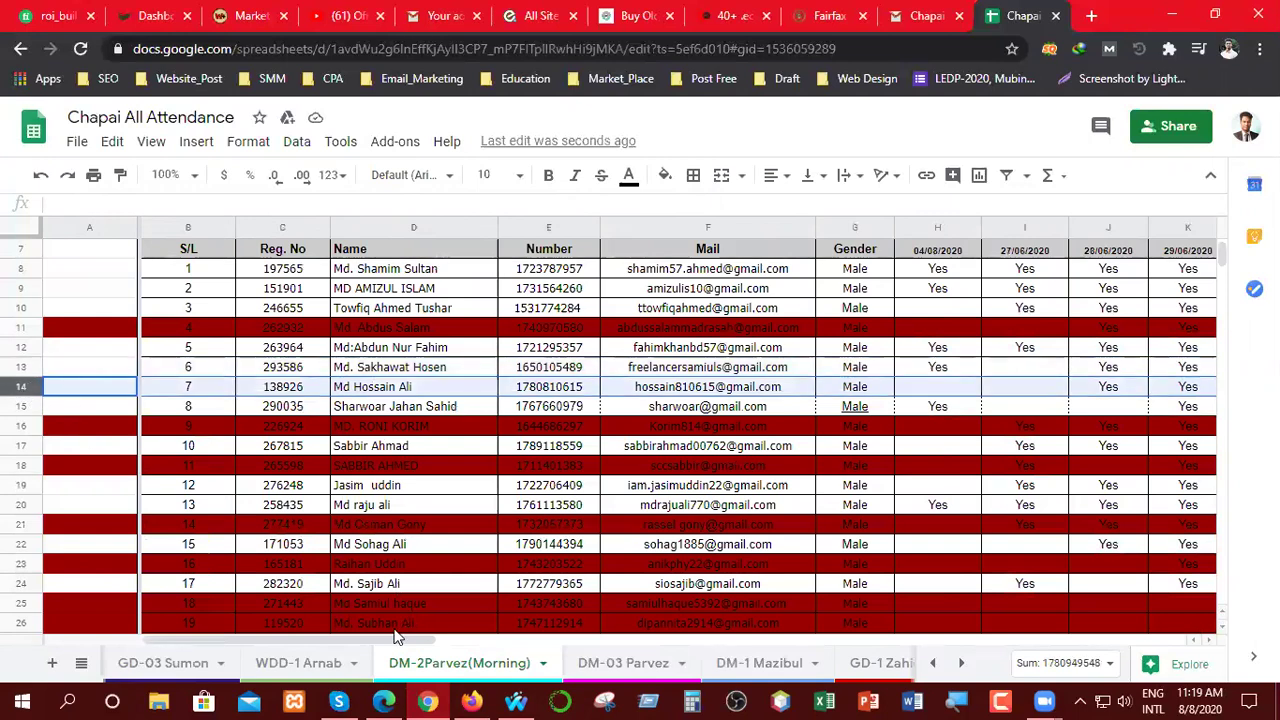
drag(290, 641, 1148, 686)
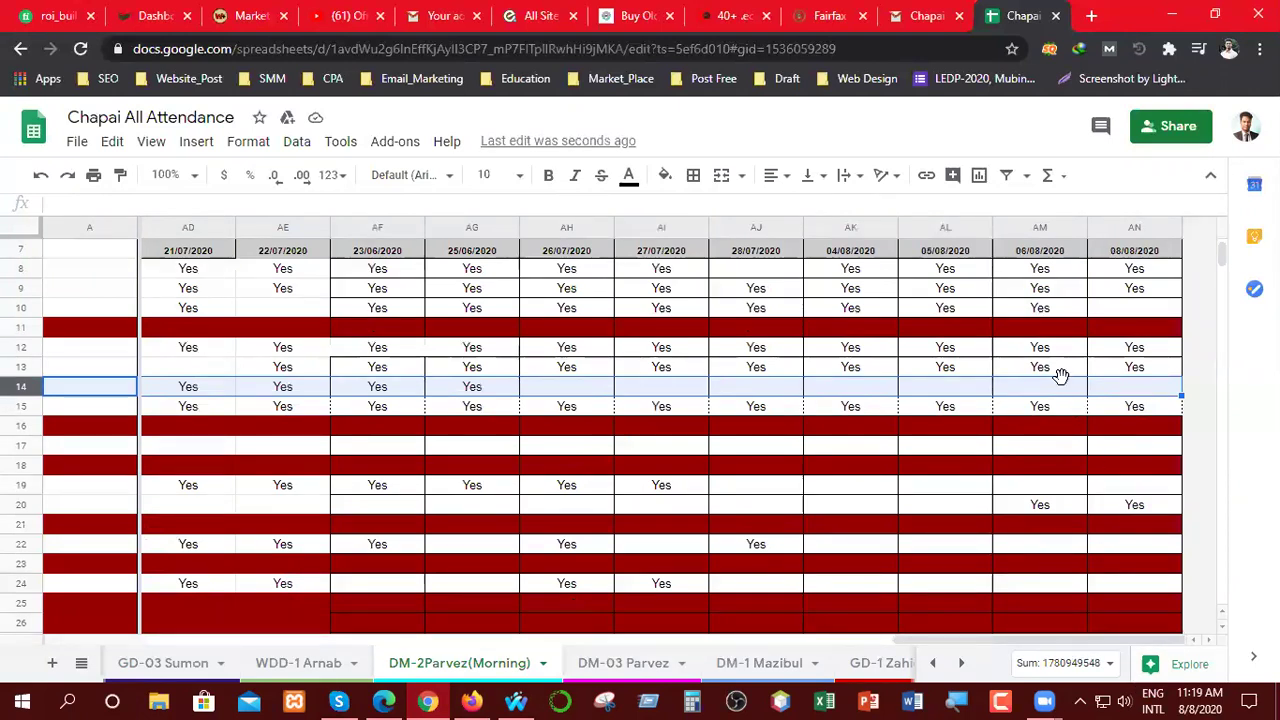
click(1031, 386)
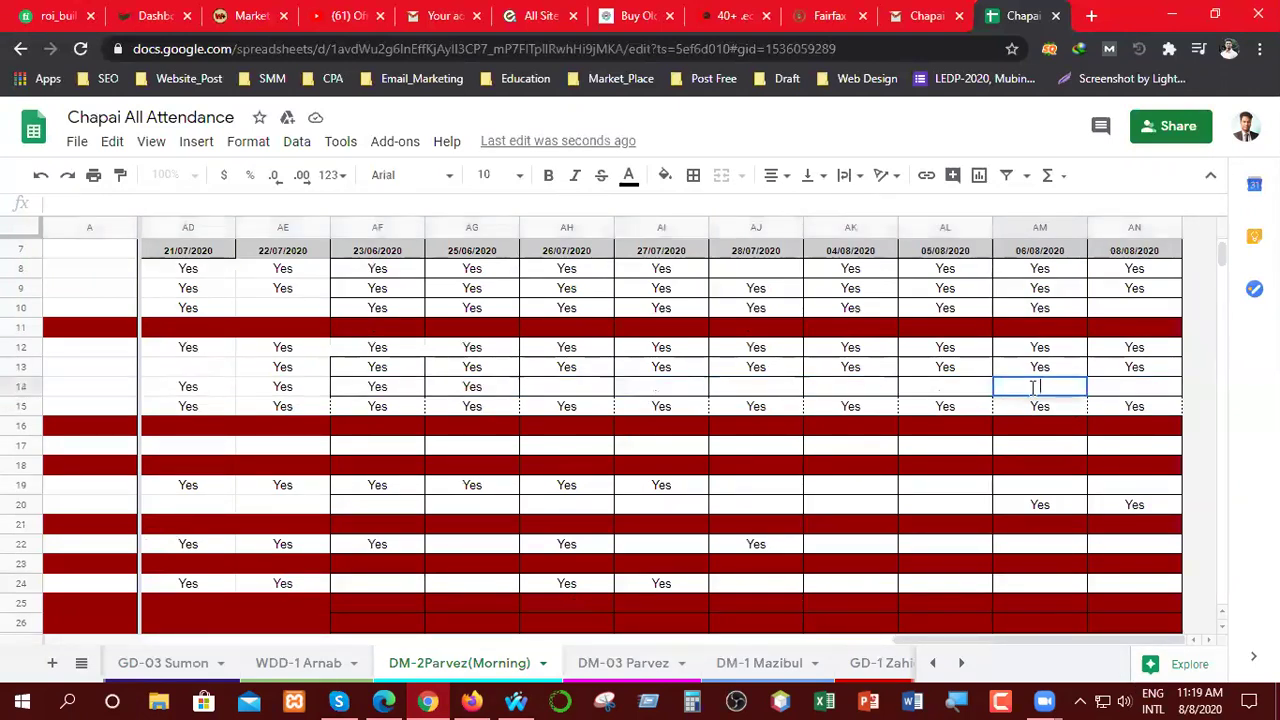
text(Yesd)
key(BackSpace)
click(770, 390)
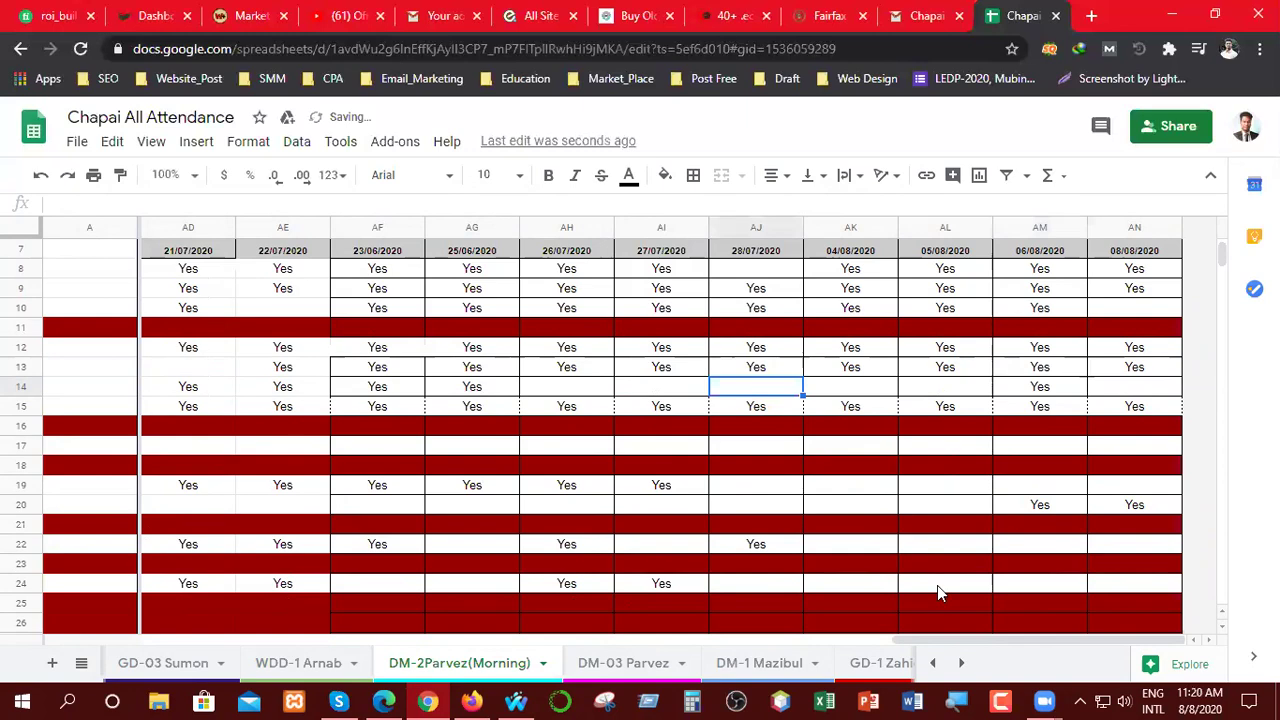
scroll(940, 640, left, 5)
drag(740, 645, 160, 645)
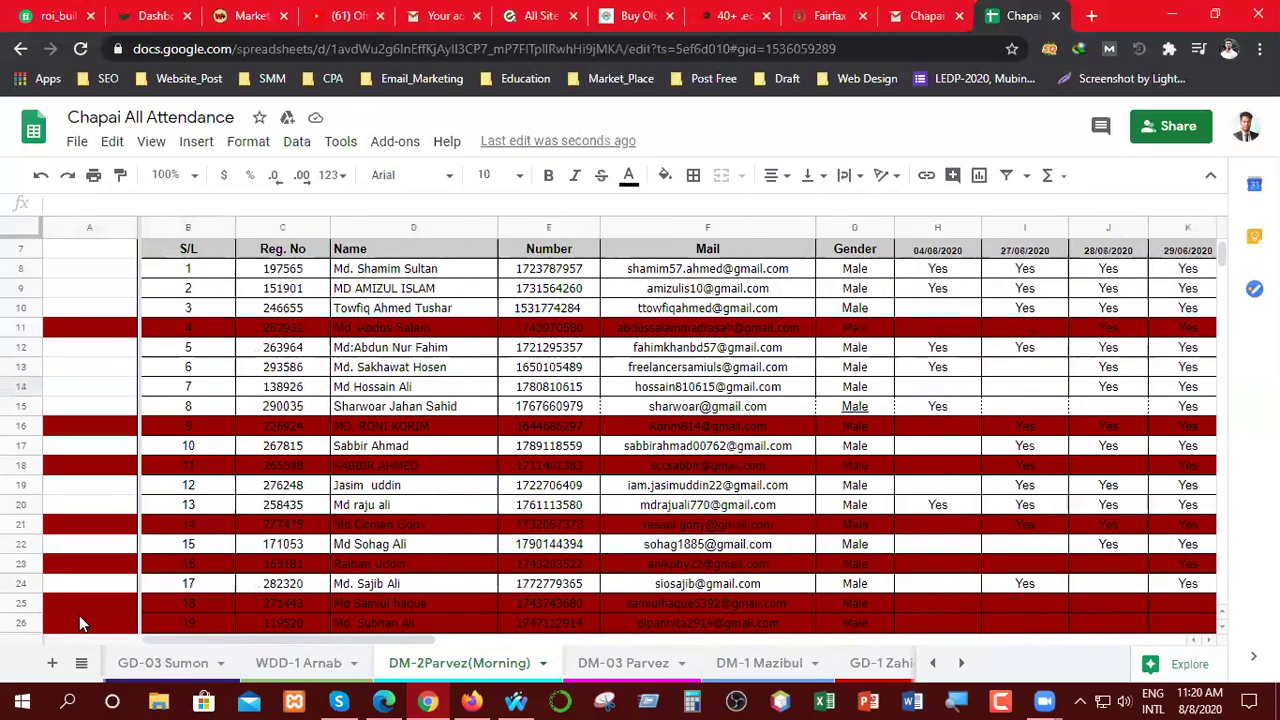
click(32, 406)
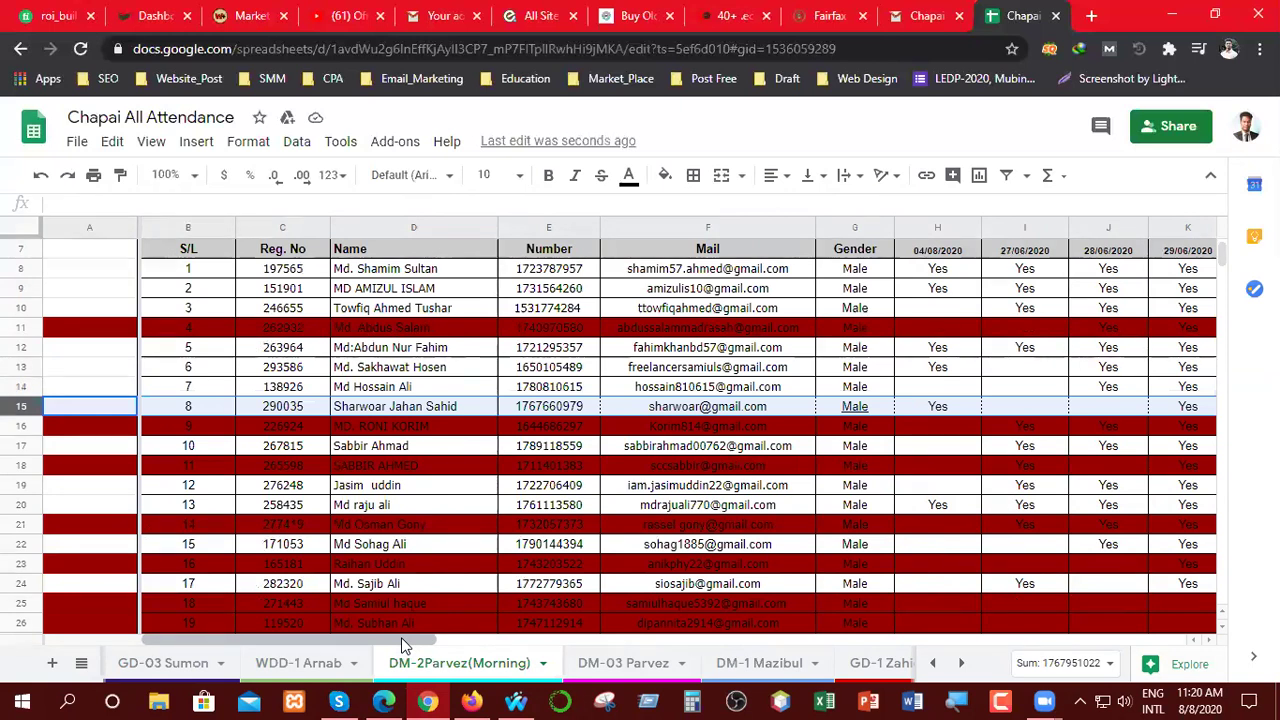
drag(405, 645, 1228, 634)
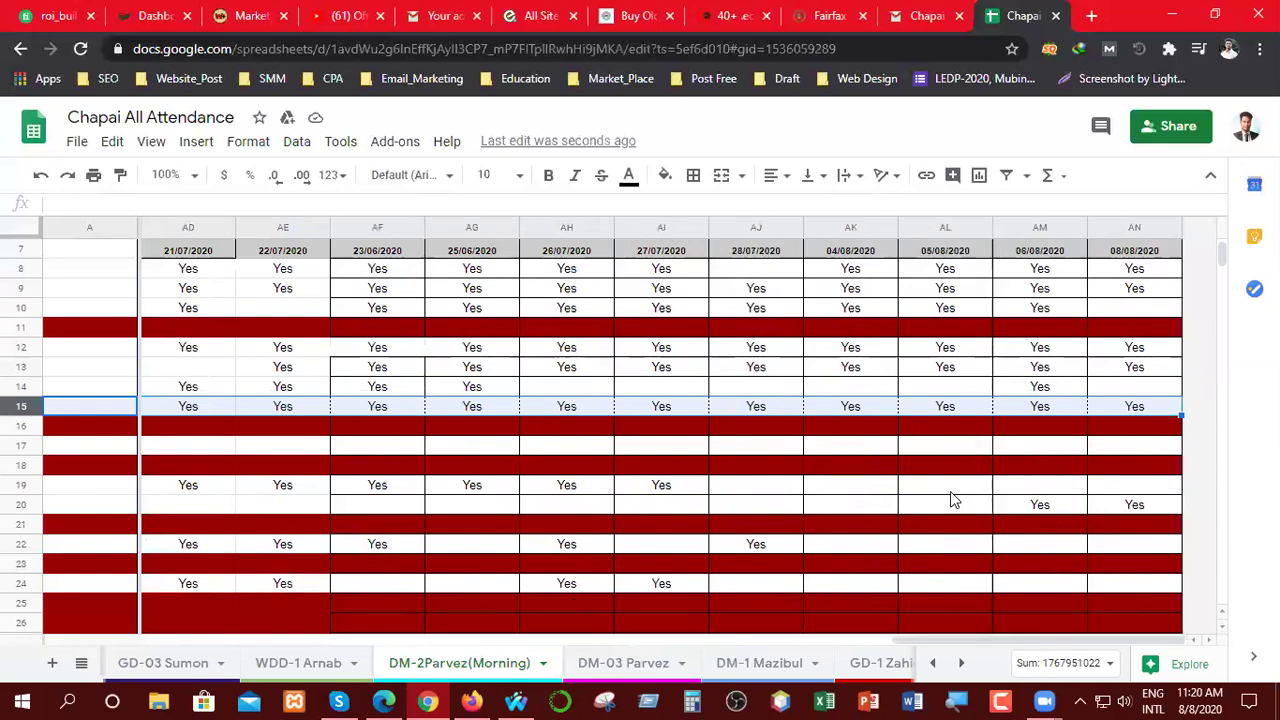
drag(890, 645, 117, 664)
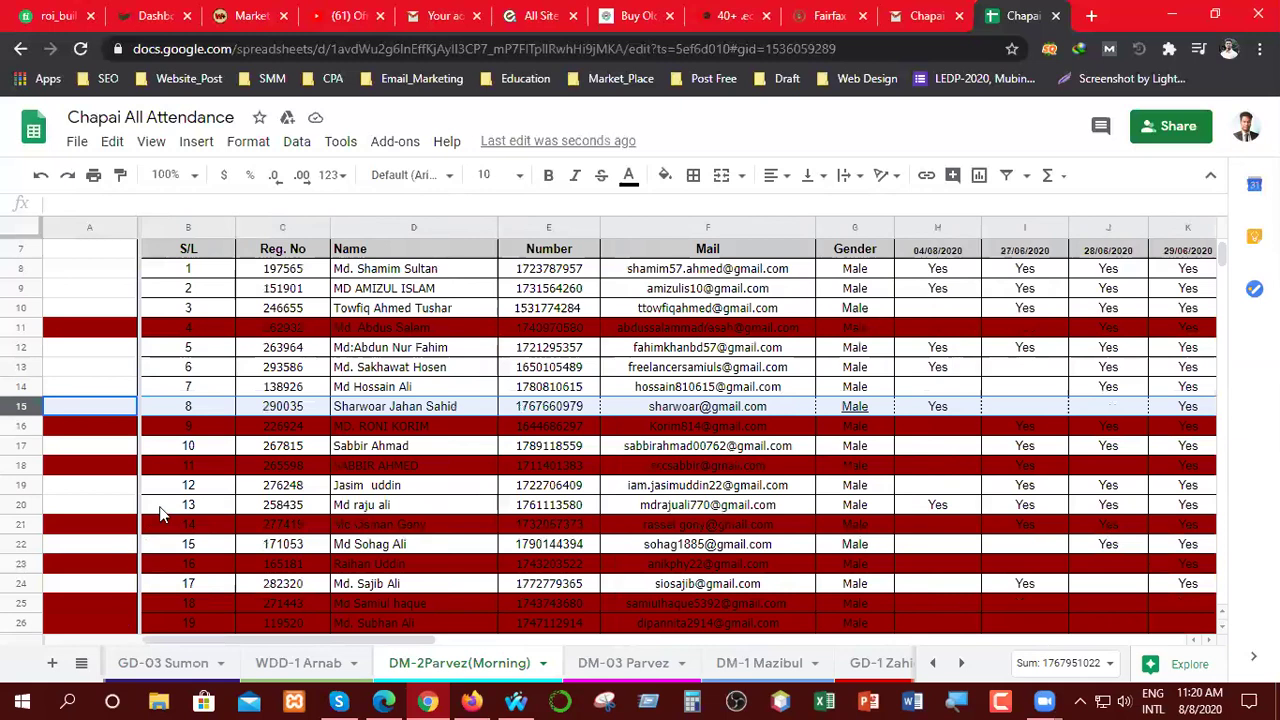
click(18, 445)
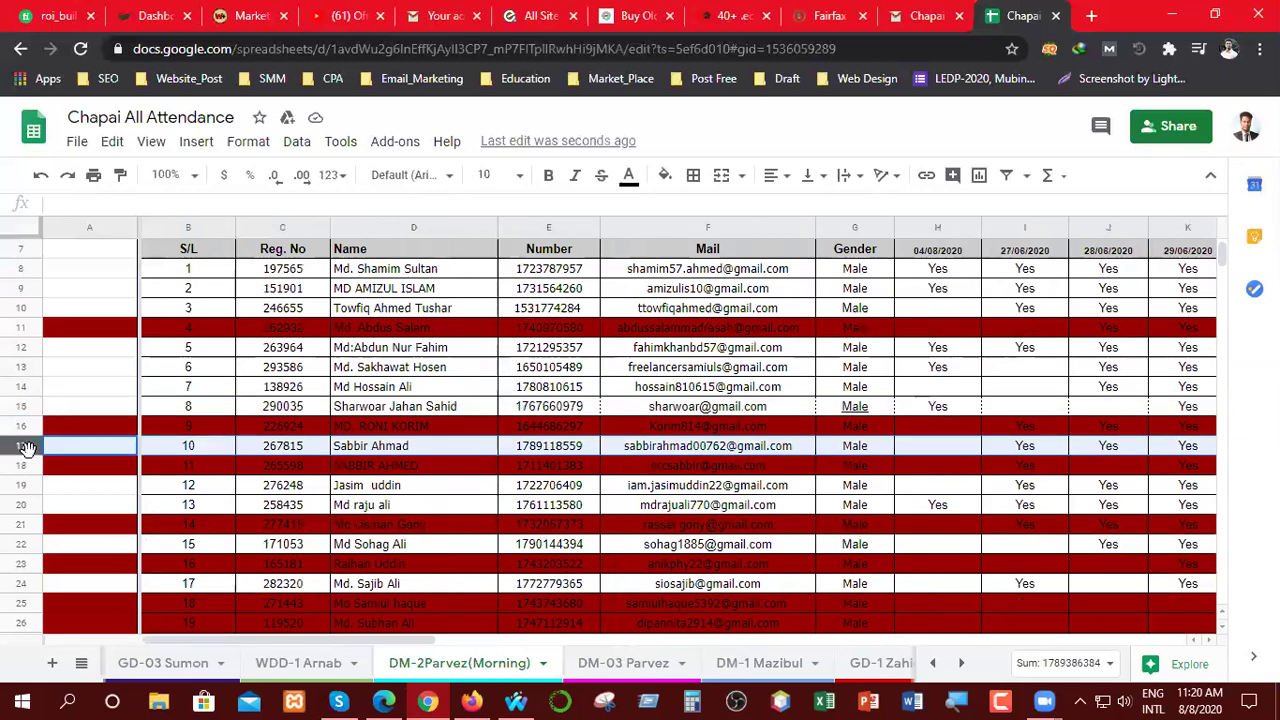
click(30, 484)
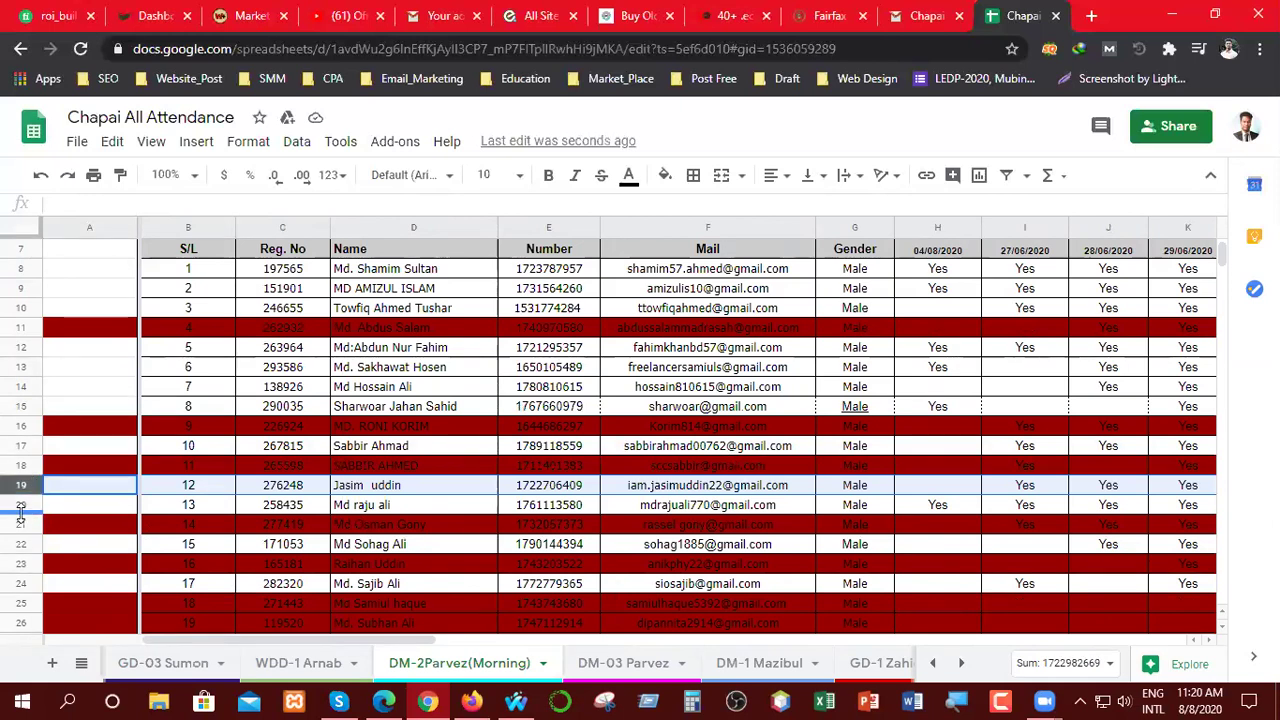
click(19, 505)
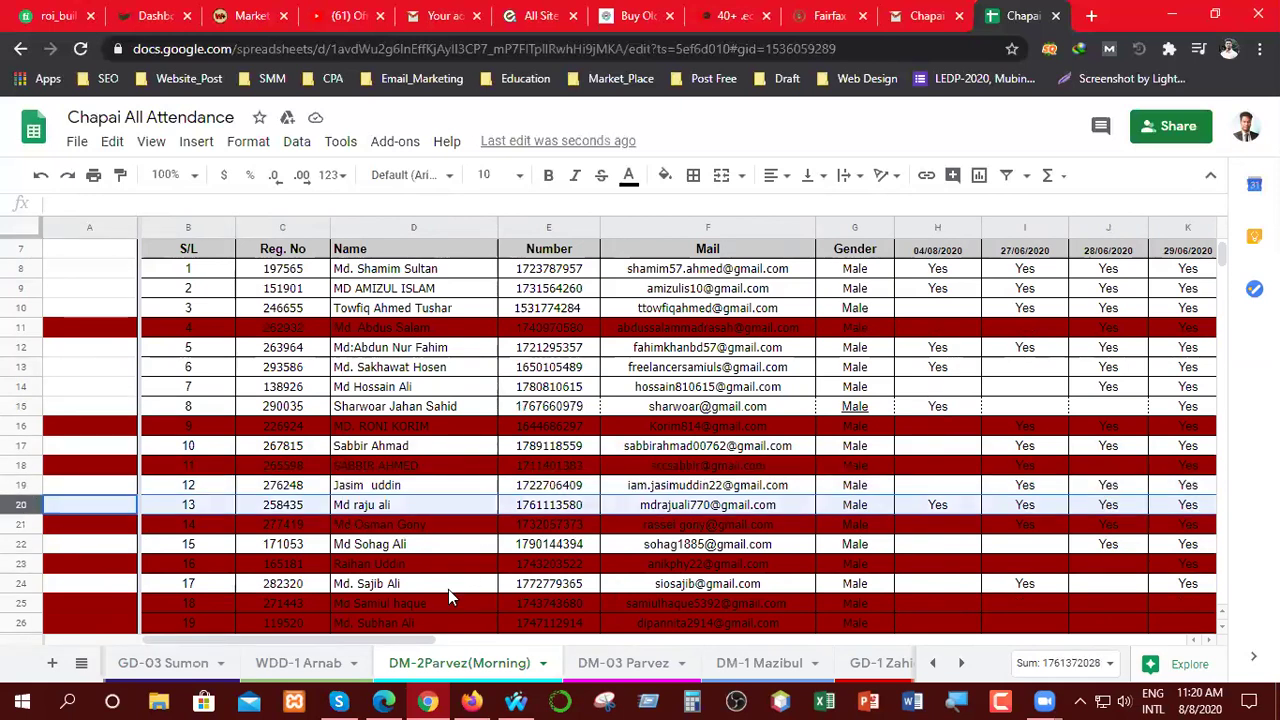
drag(412, 640, 1112, 652)
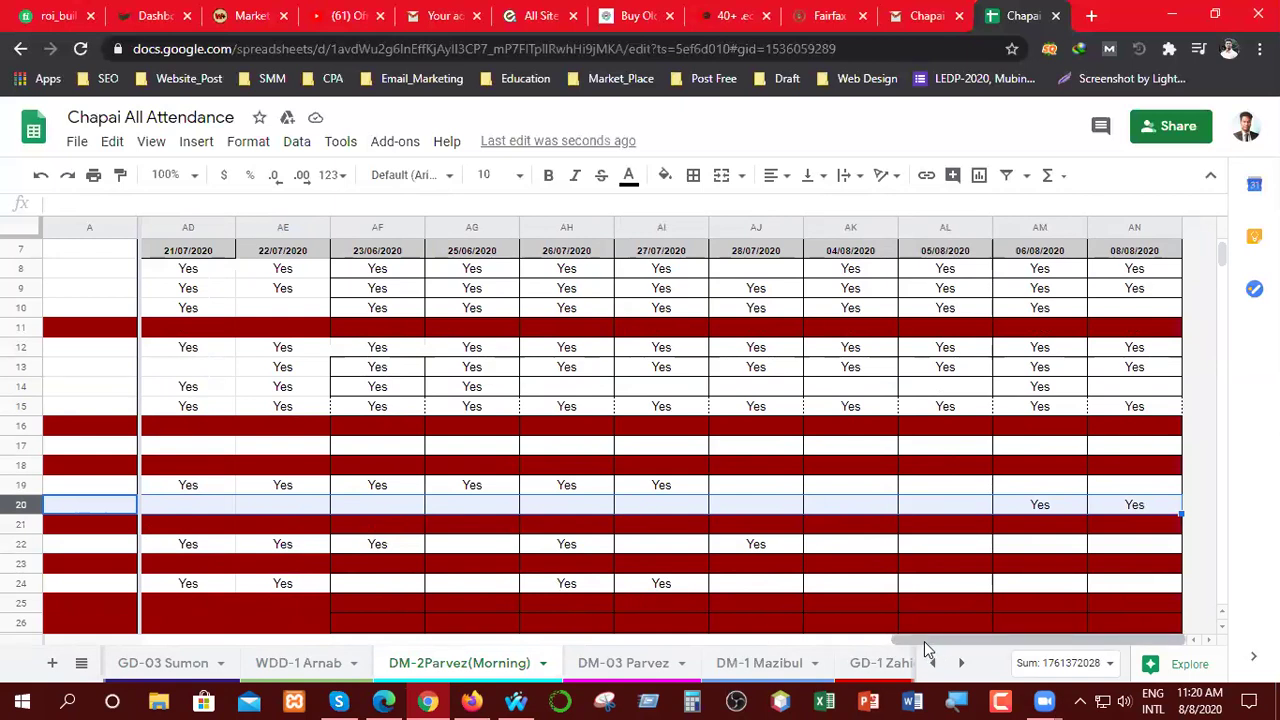
drag(924, 641, 846, 645)
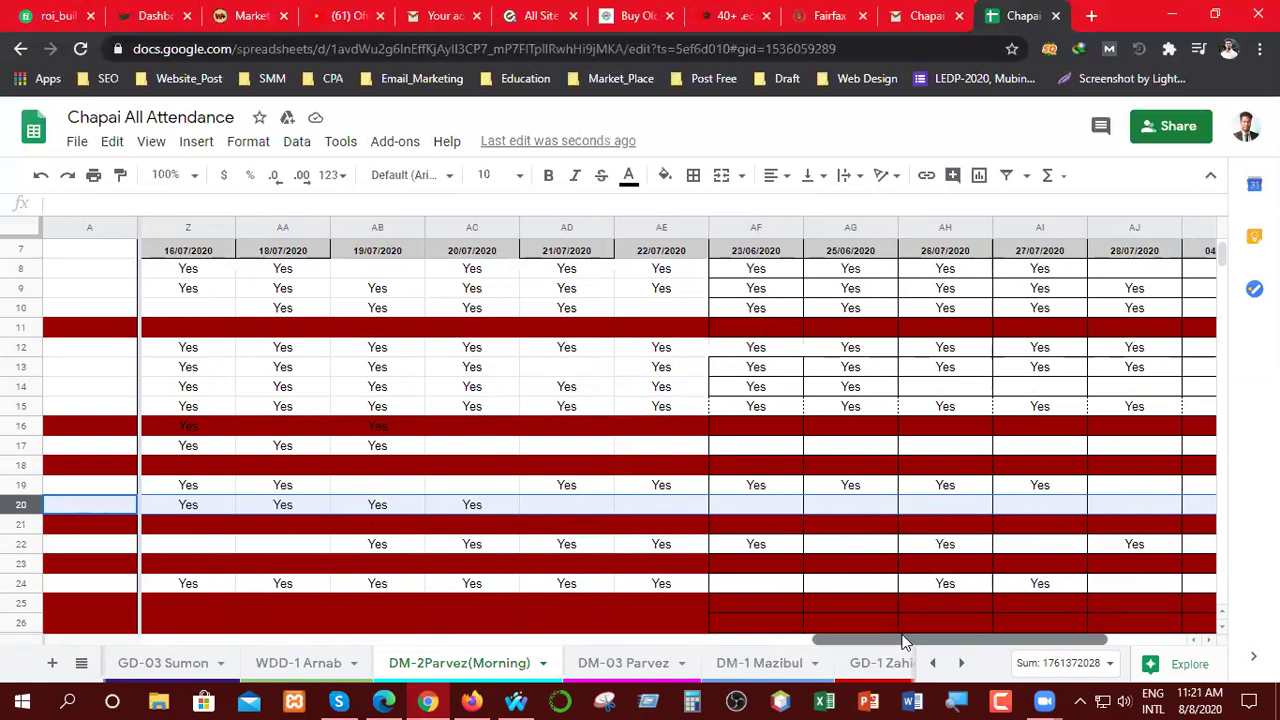
drag(900, 641, 968, 640)
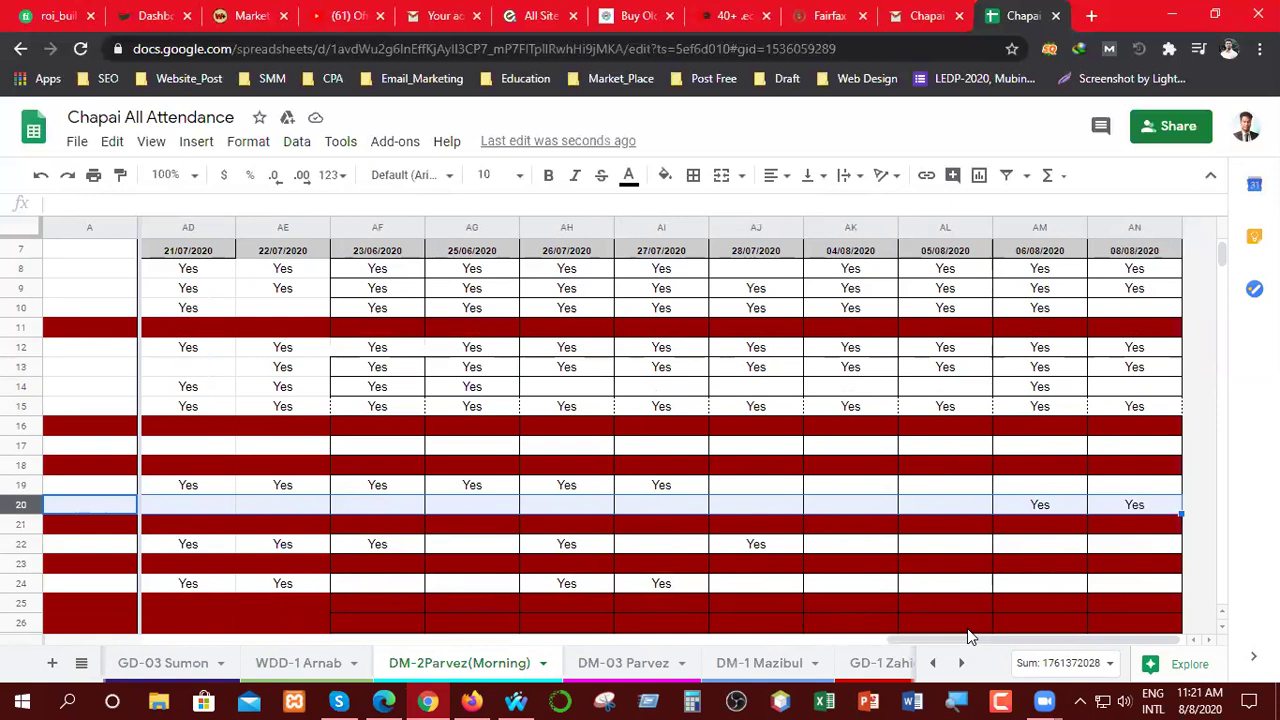
- Enter Yes in row 20 from AD20 through the 26/07/2020 cell
drag(954, 638, 884, 656)
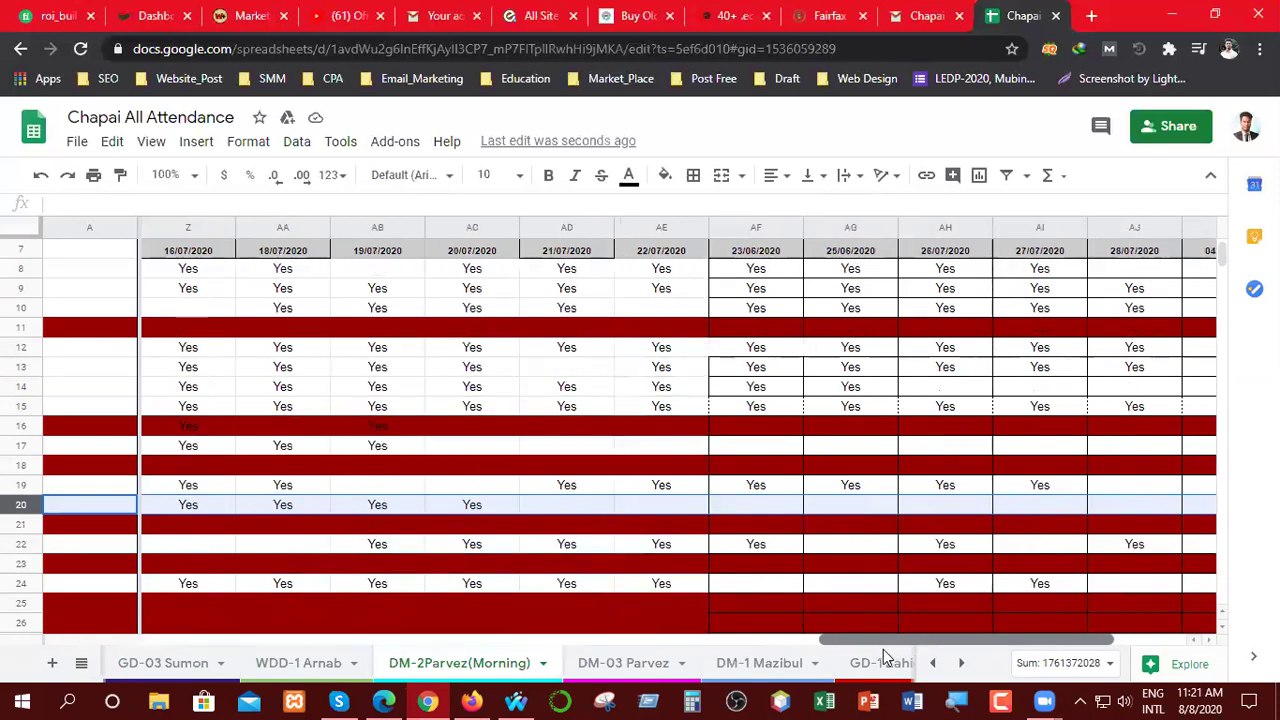
double_click(557, 505)
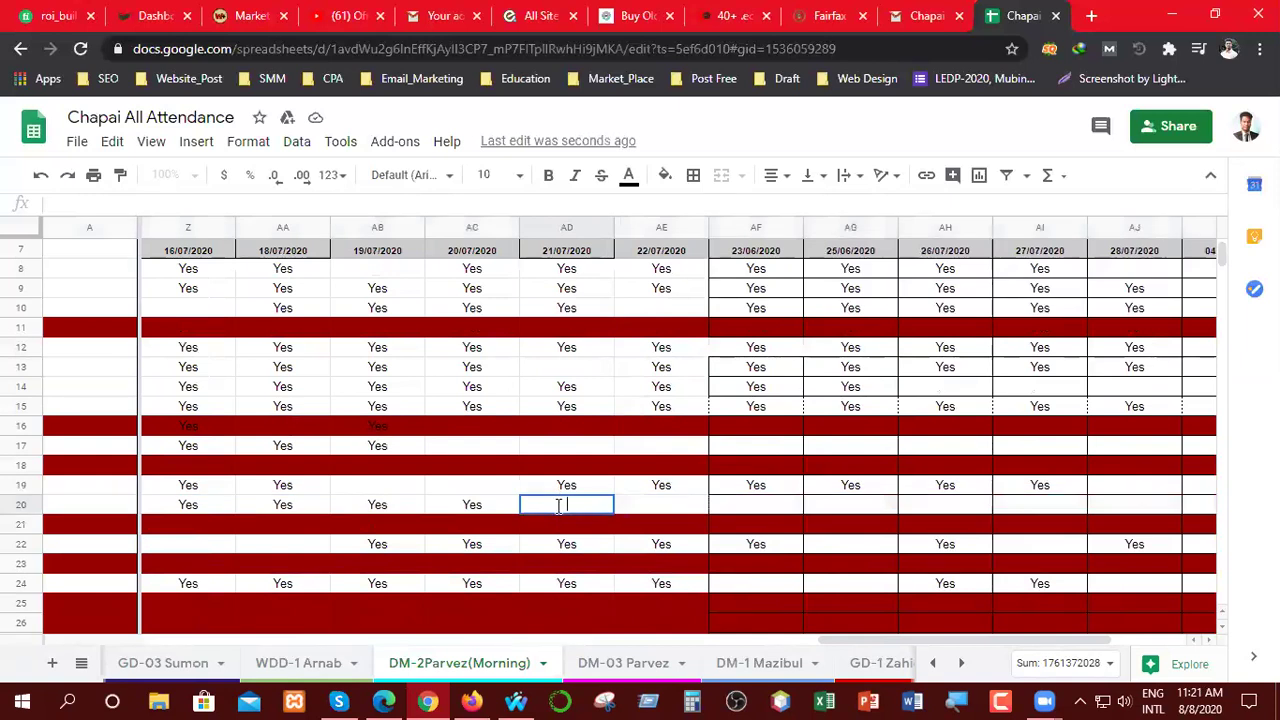
text(Yes)
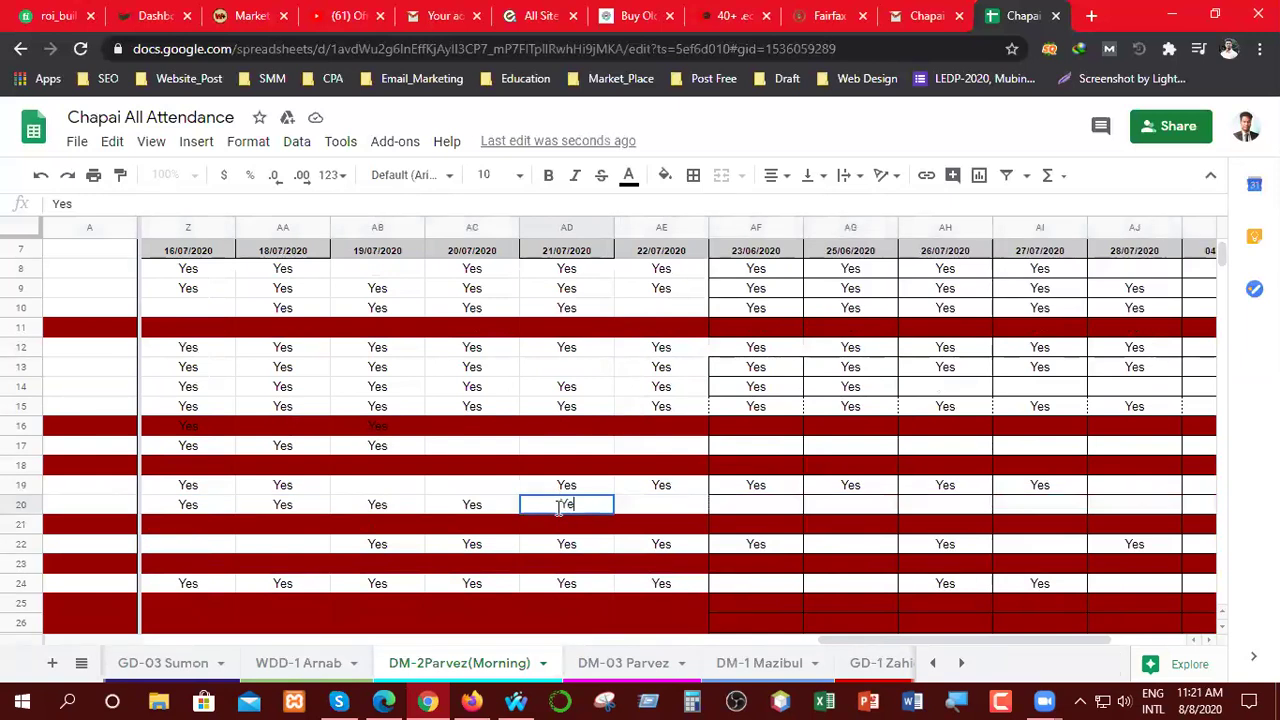
click(675, 505)
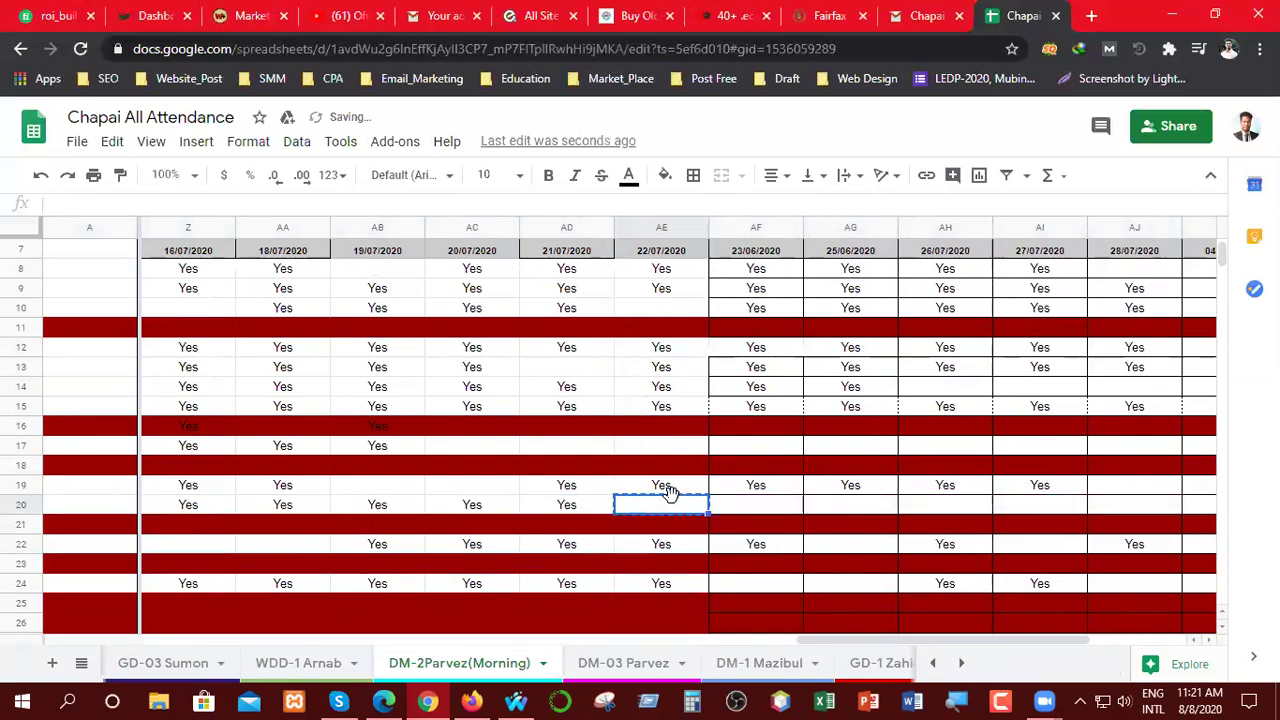
text(Yes)
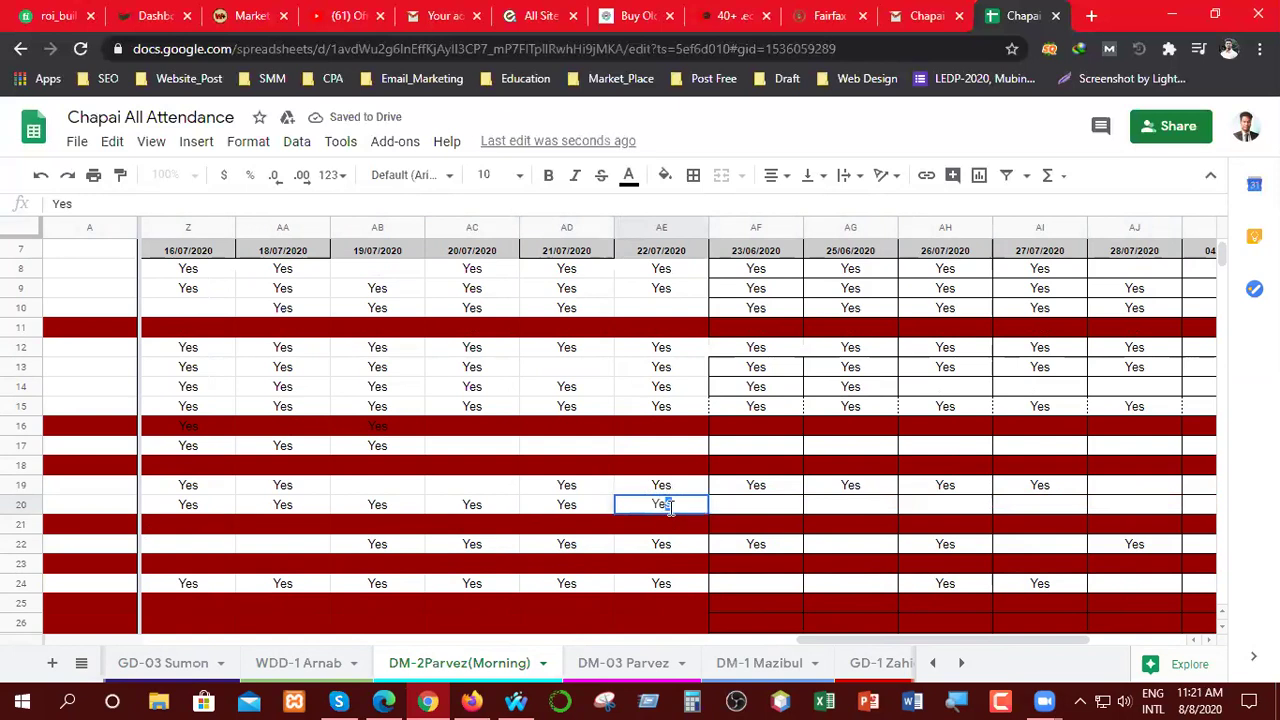
click(763, 503)
text(Y)
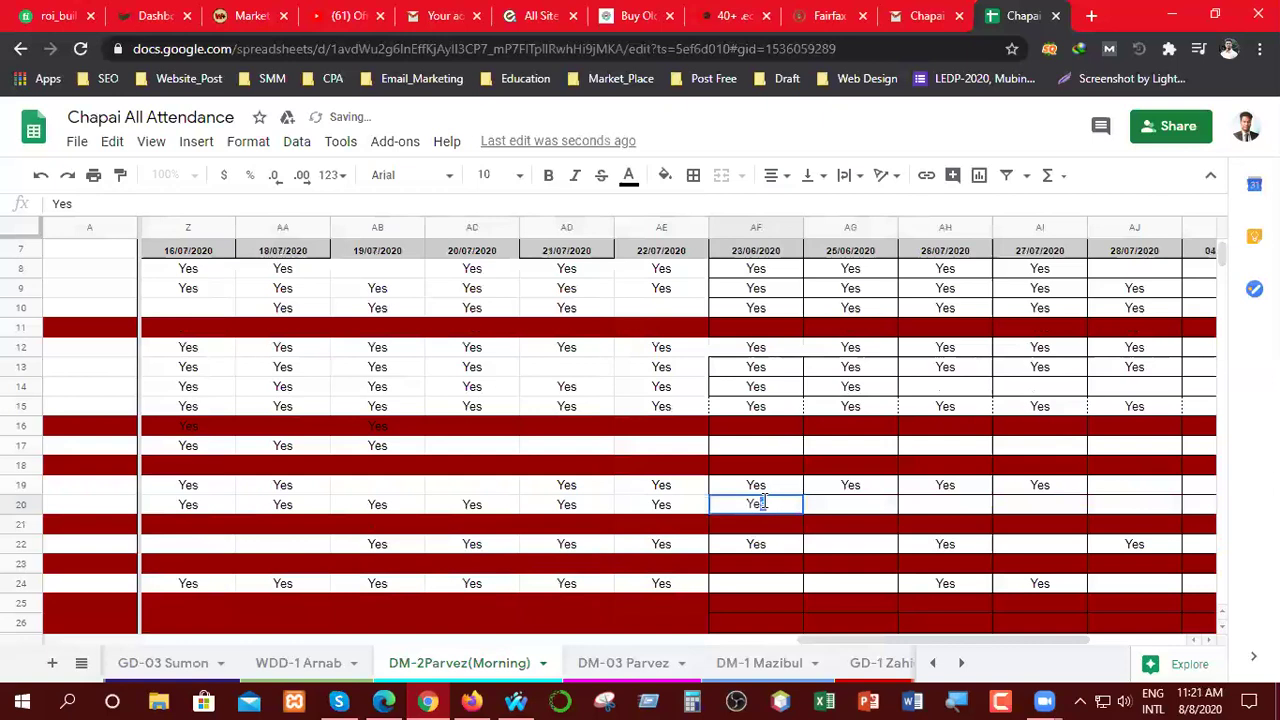
text(es)
click(853, 503)
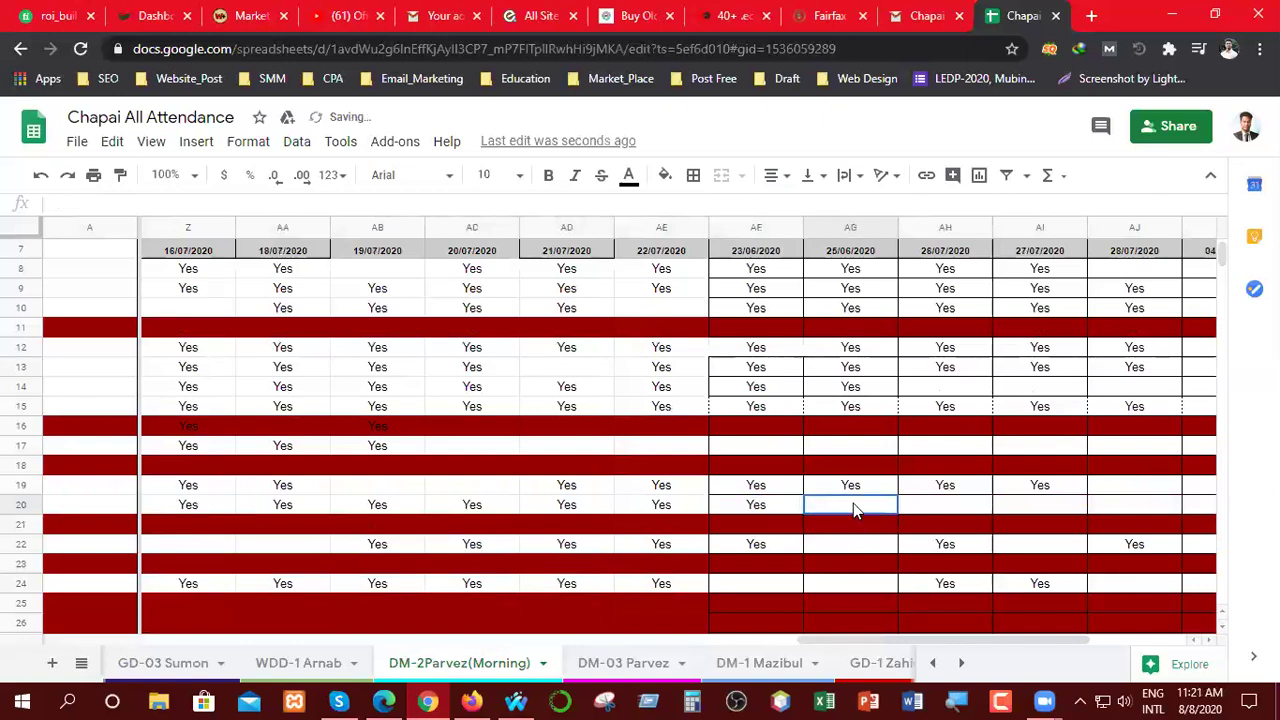
text(Yes)
click(951, 508)
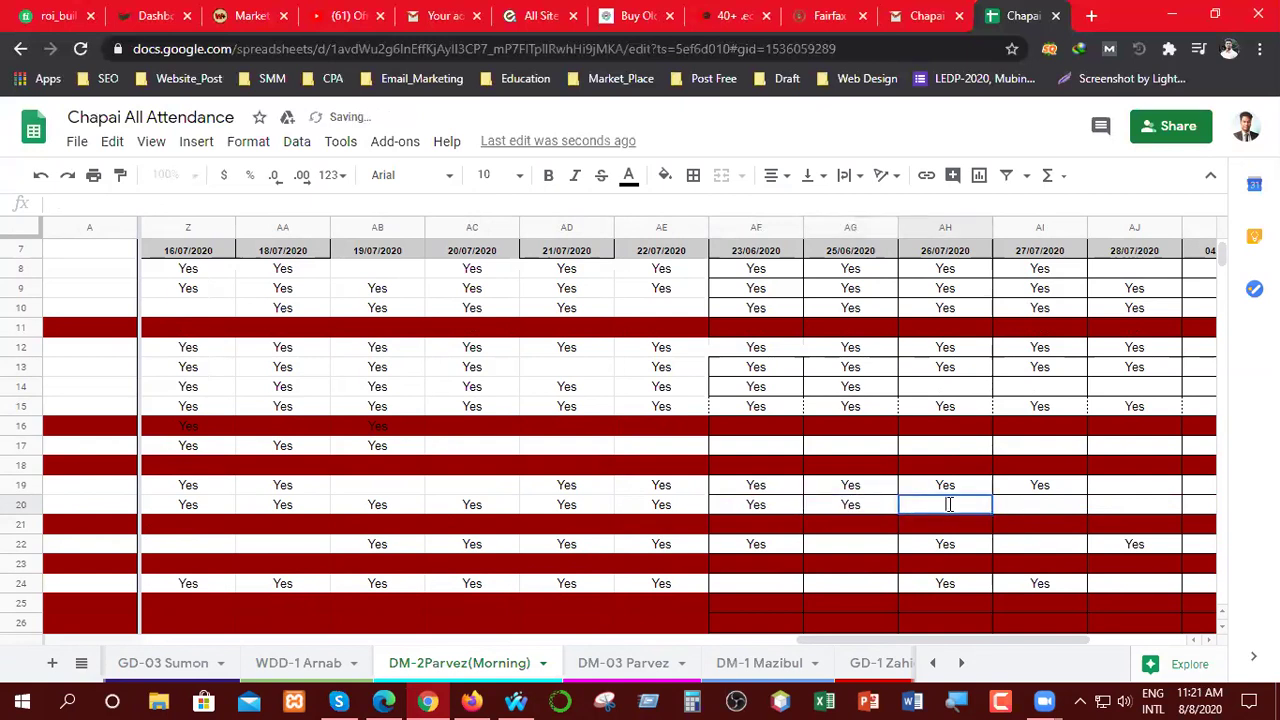
text(Yes)
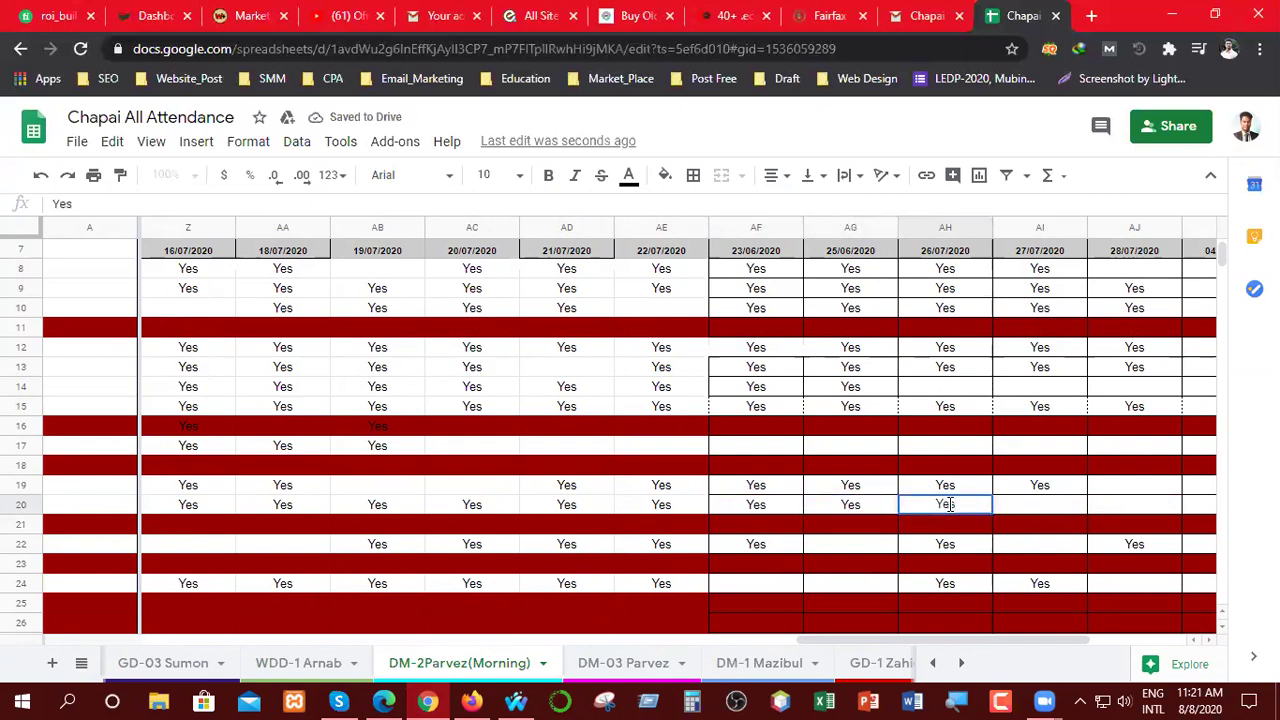
- Enter Yes in row 20 for 27/07, 28/07, 04/08 and 05/08/2020
double_click(1057, 504)
text(Yes)
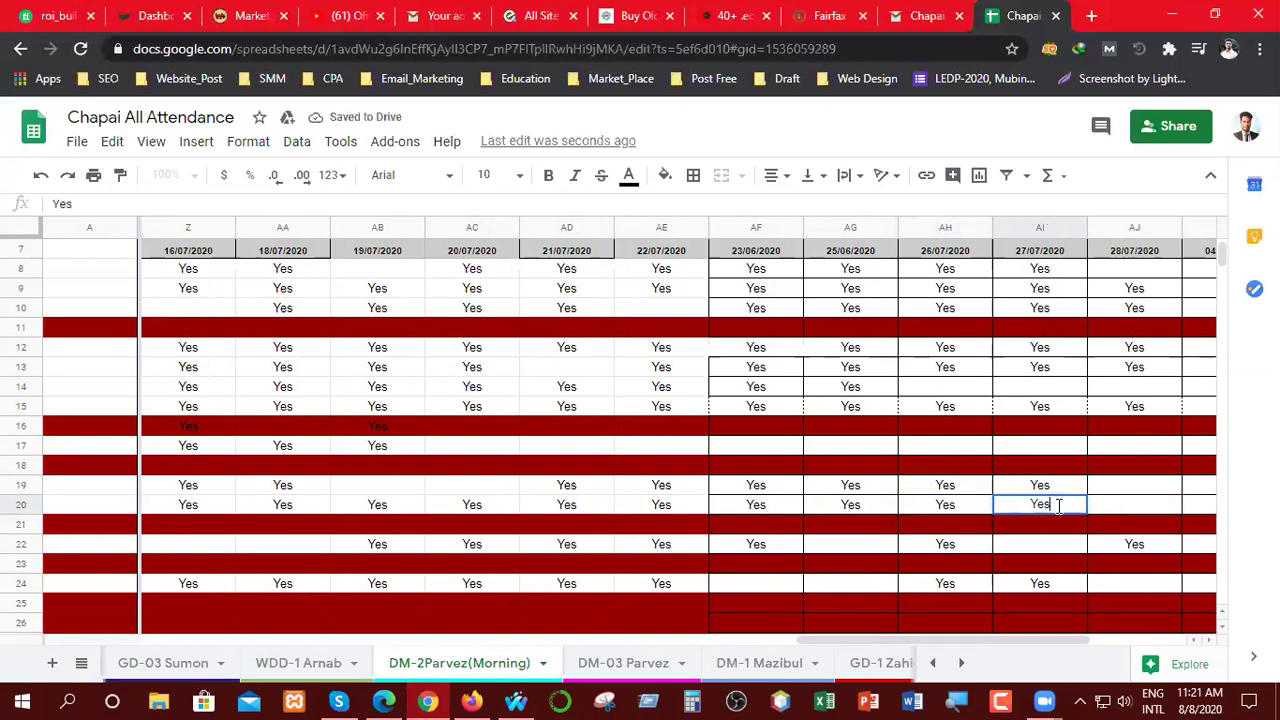
click(1134, 505)
text(Yes)
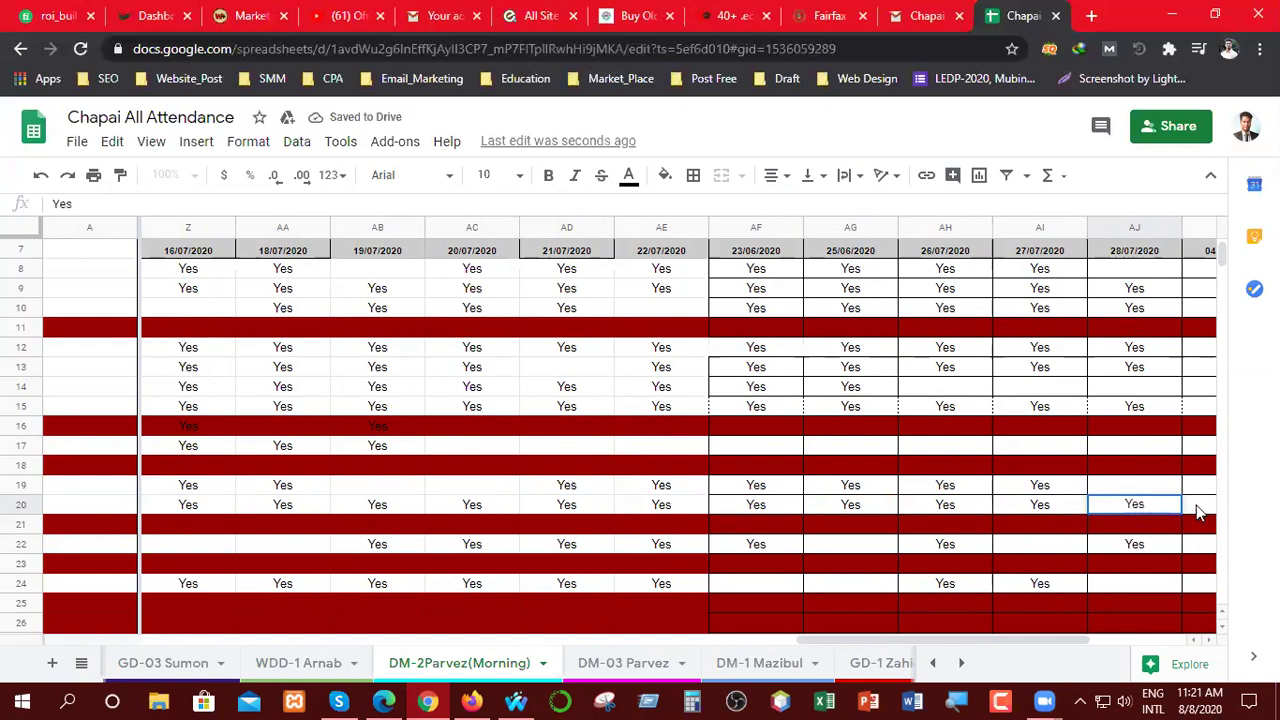
key(Tab)
drag(860, 641, 958, 633)
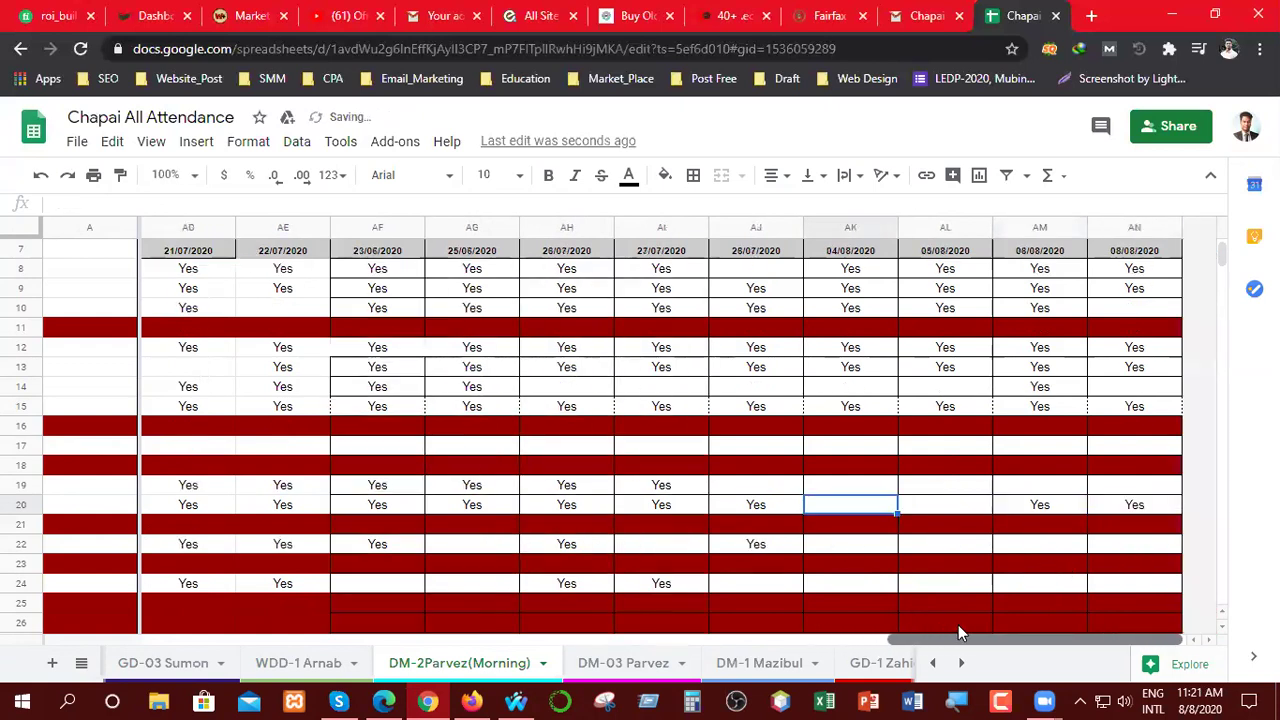
double_click(850, 506)
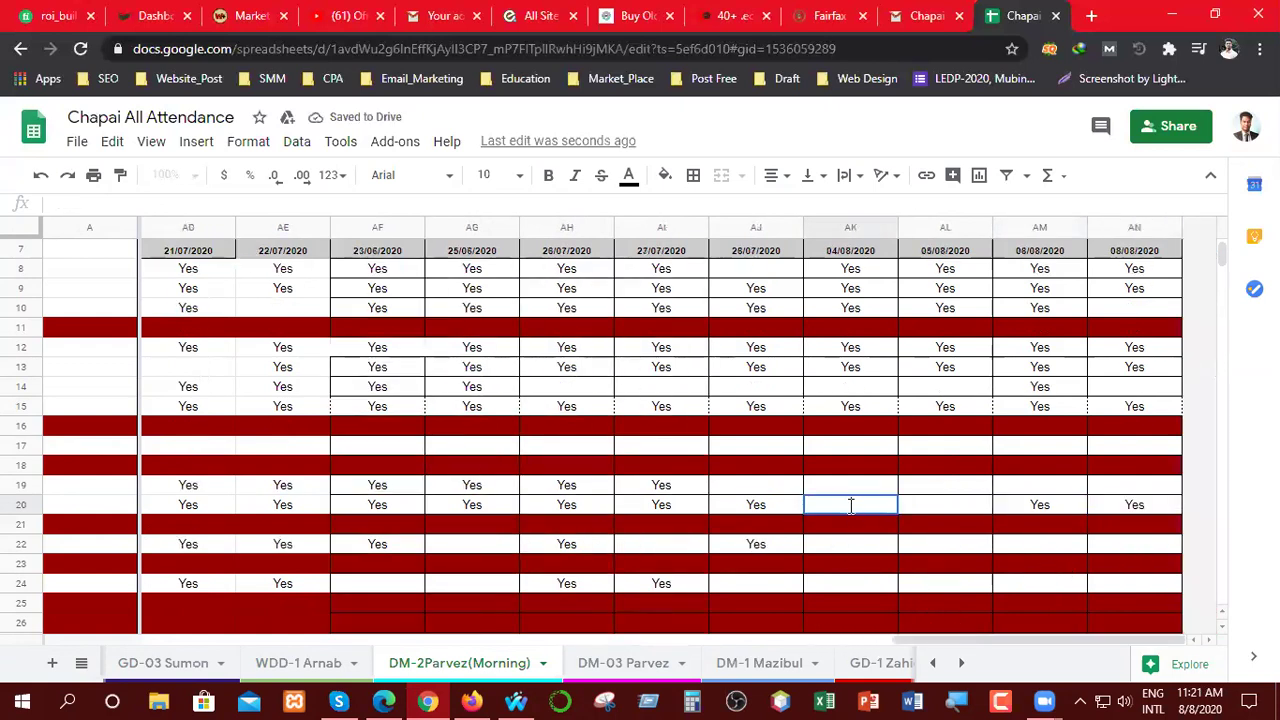
text(Yes)
click(958, 503)
text(Yes)
click(948, 490)
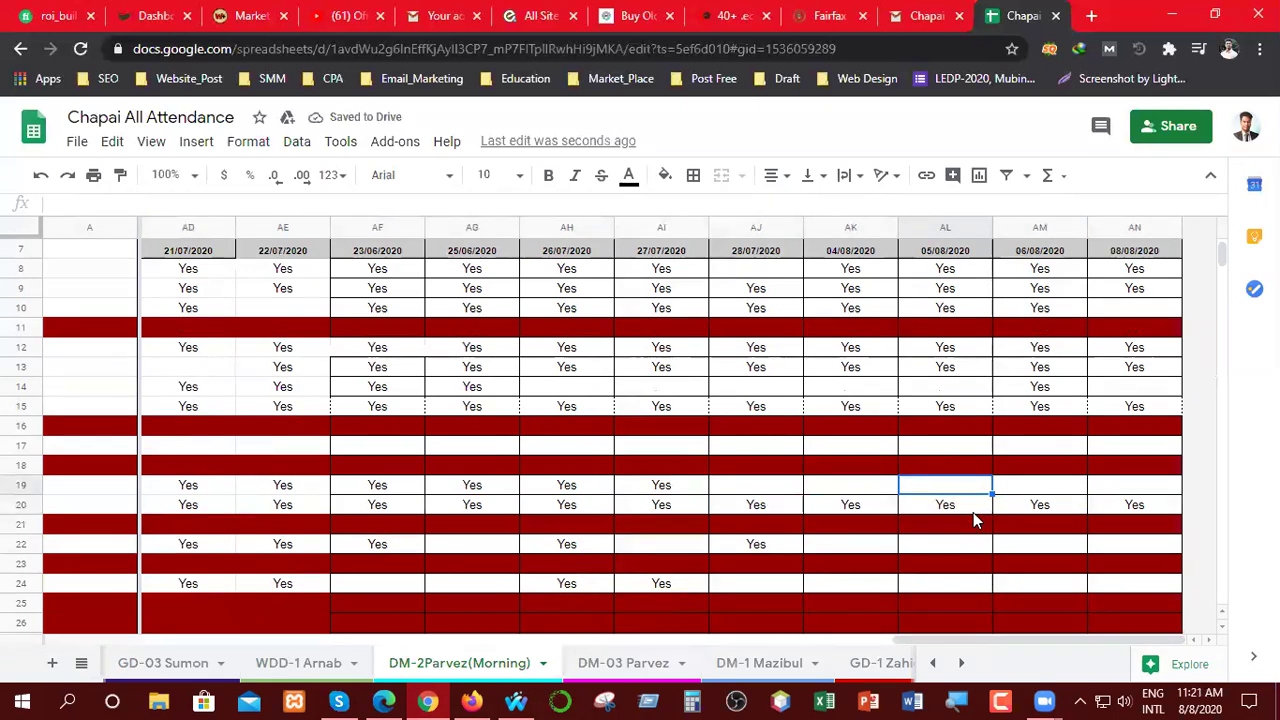
scroll(1003, 530, down, 1)
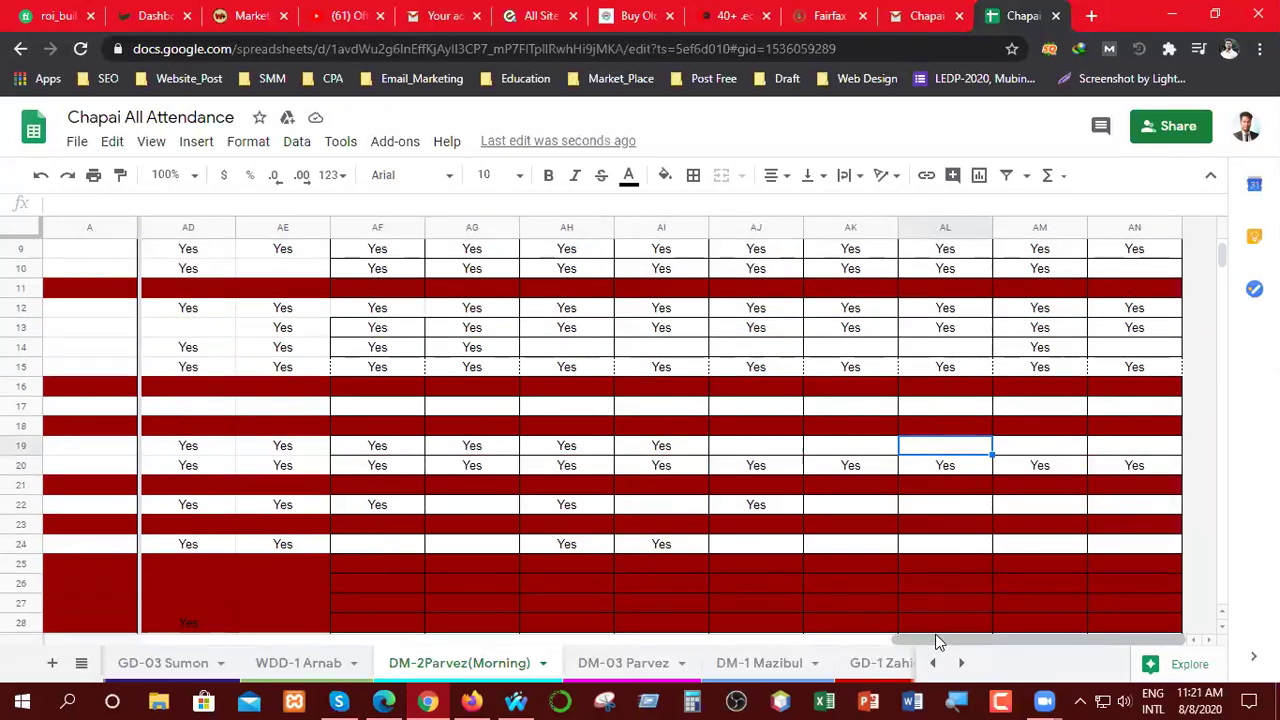
drag(935, 640, 140, 645)
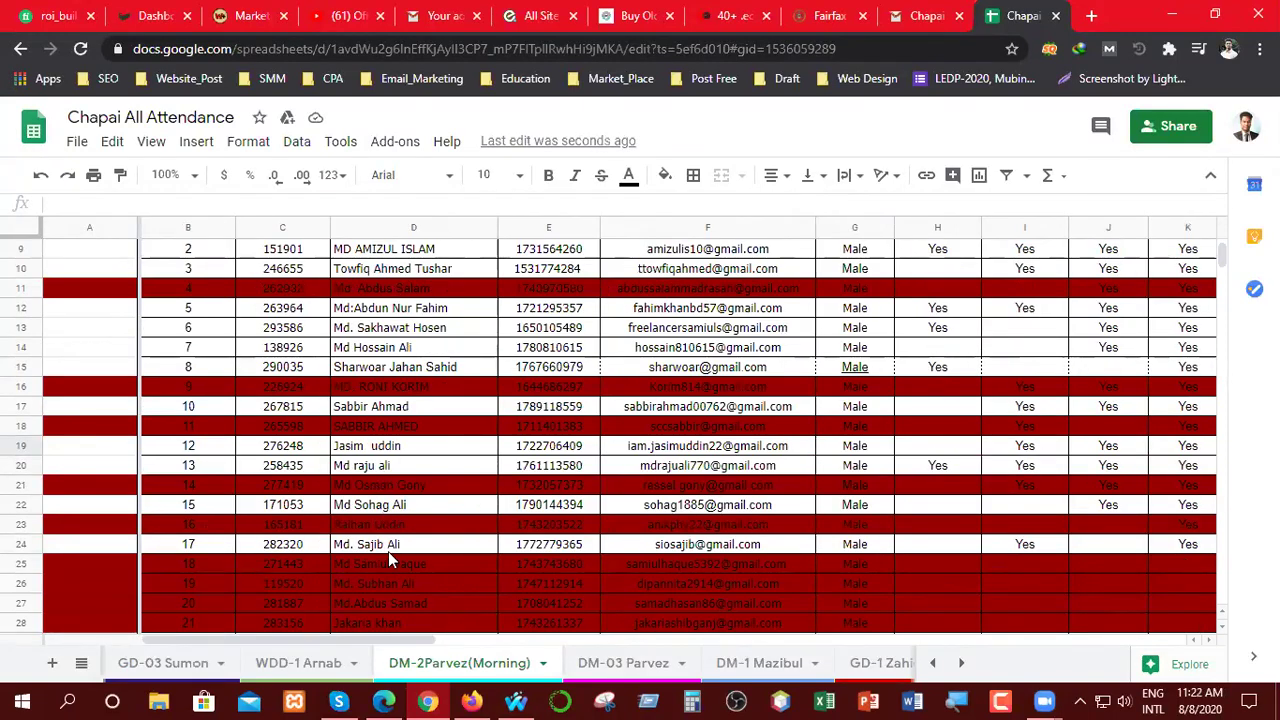
scroll(429, 568, down, 1)
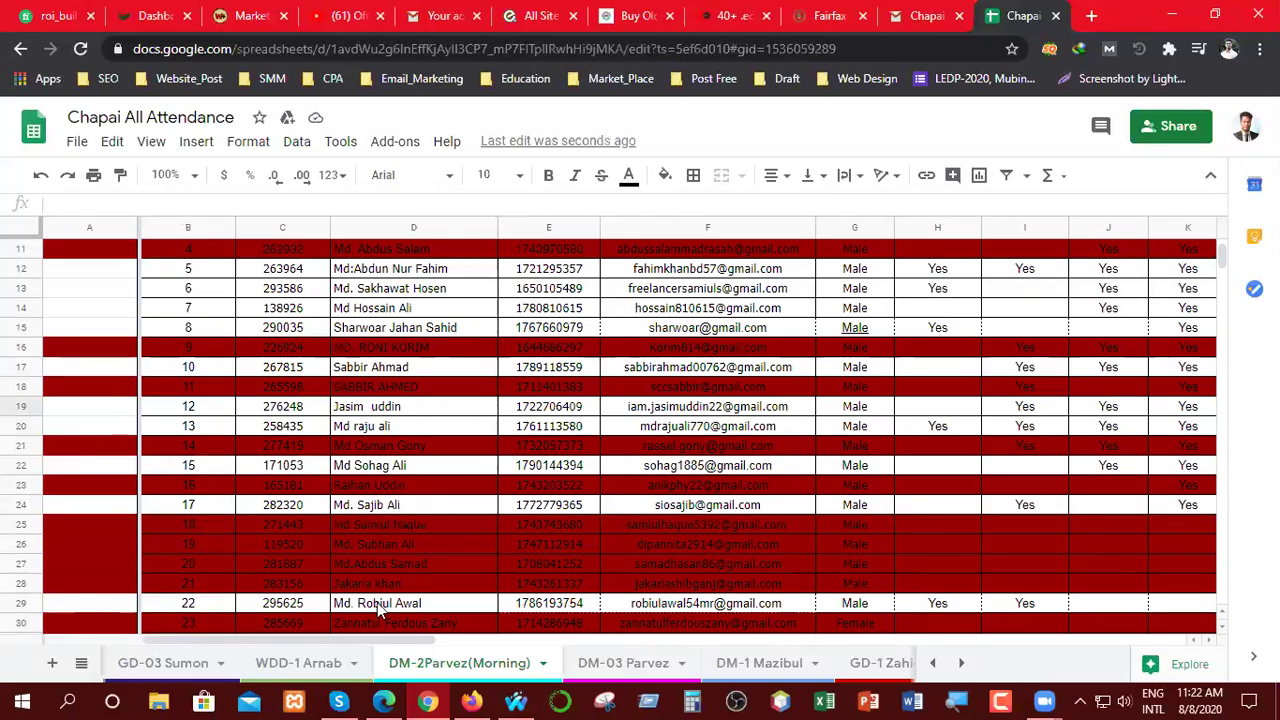
click(21, 605)
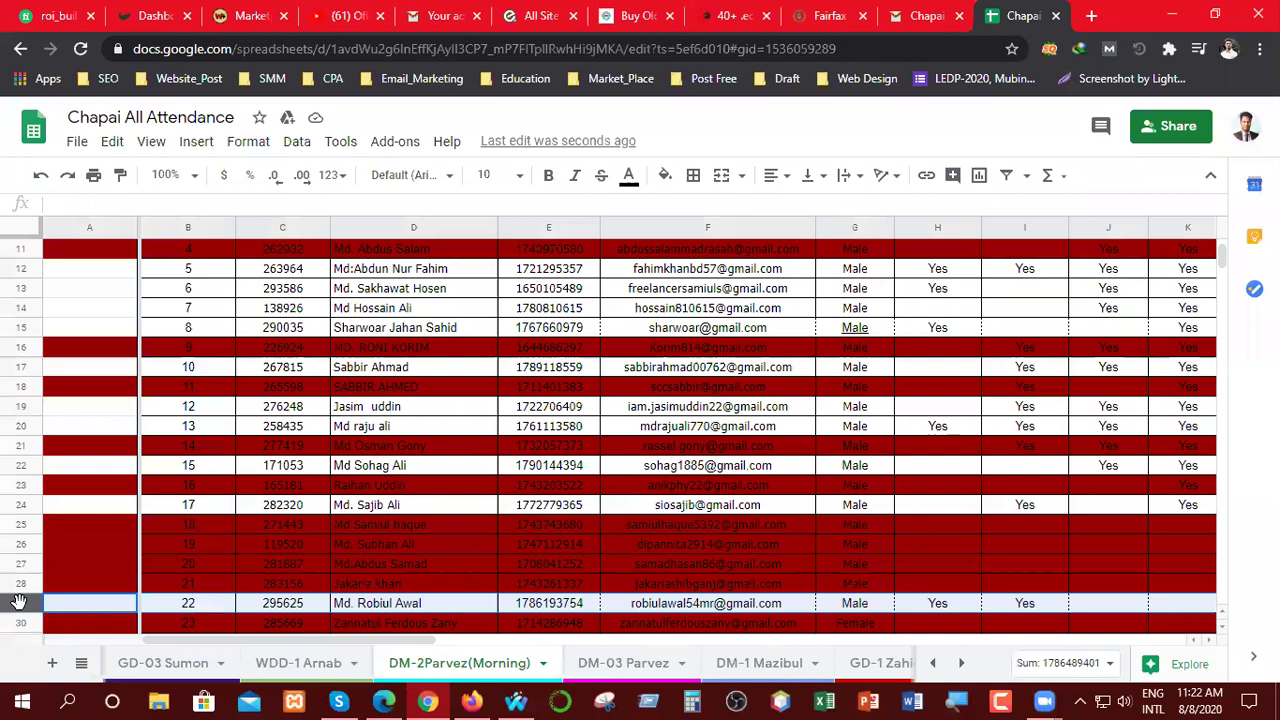
drag(285, 640, 178, 680)
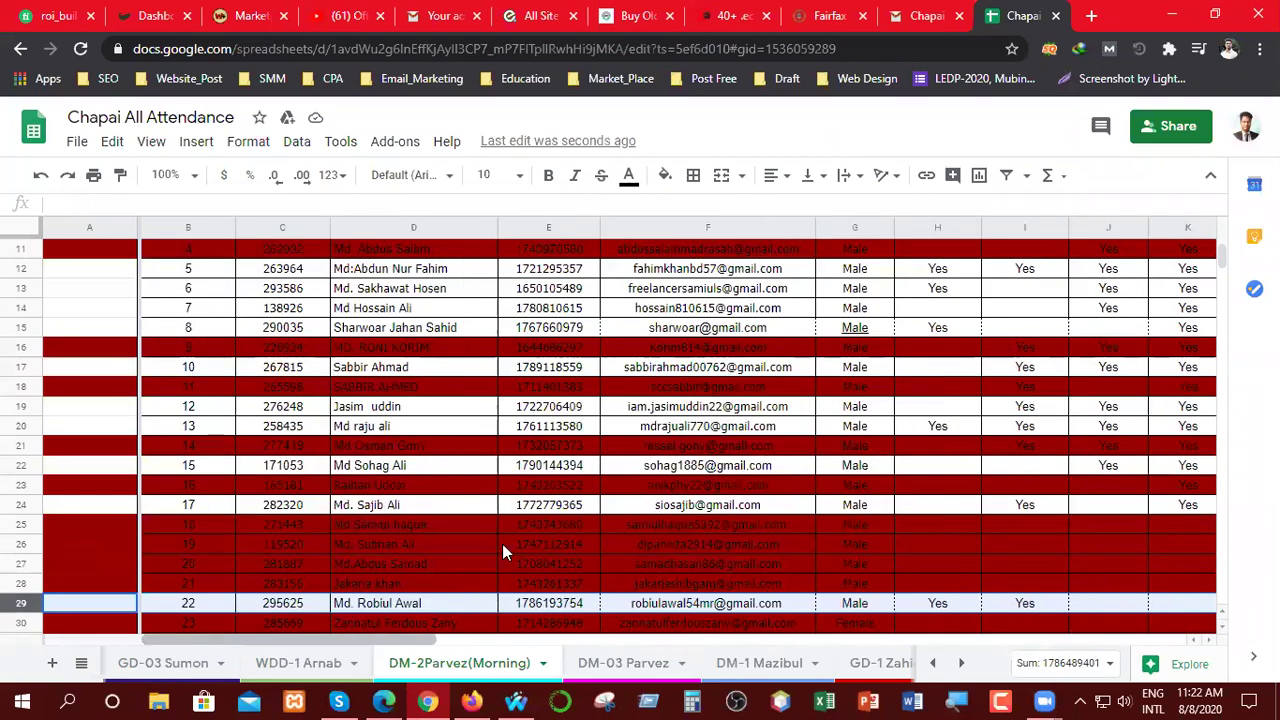
scroll(520, 550, down, 2)
scroll(534, 562, up, 4)
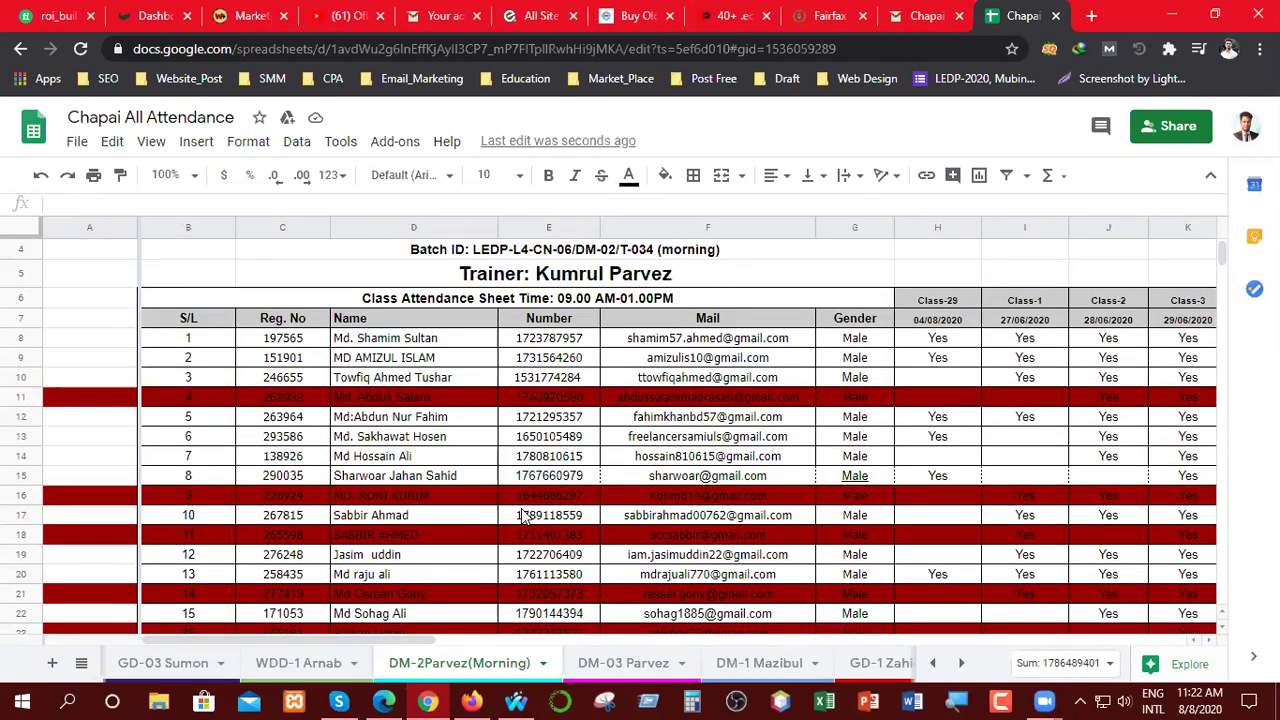
scroll(521, 515, down, 5)
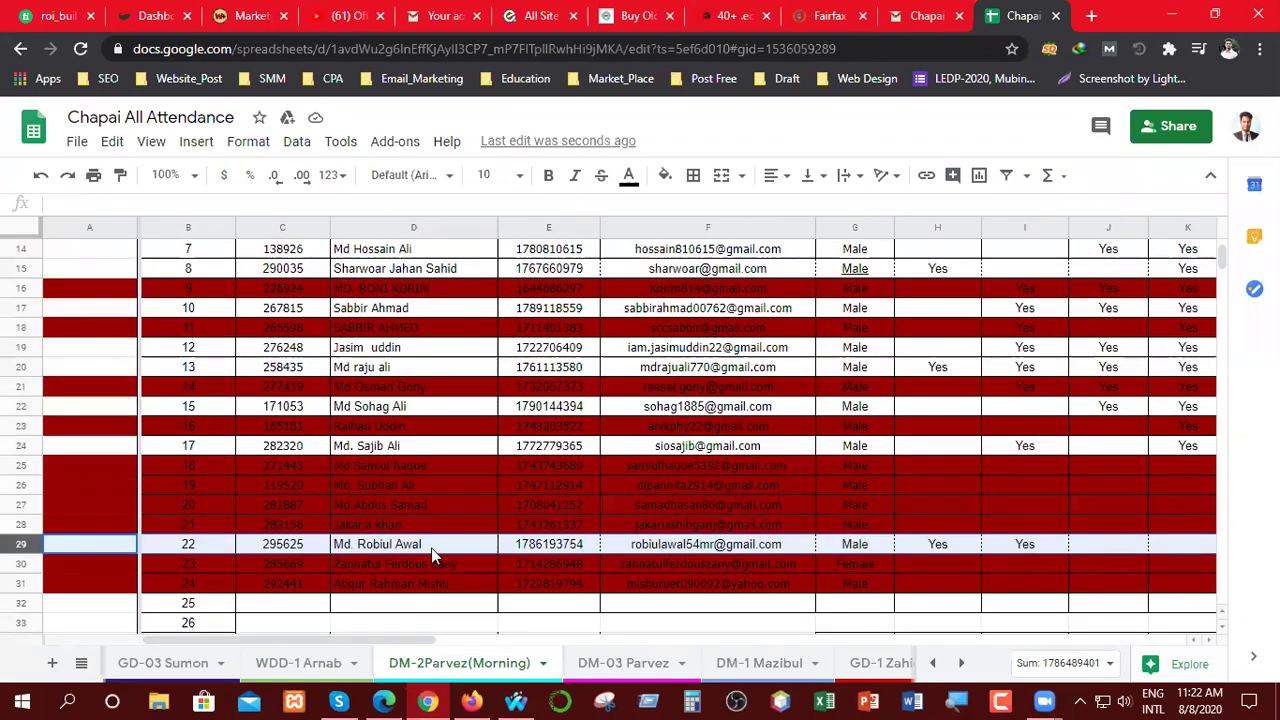
scroll(416, 547, up, 4)
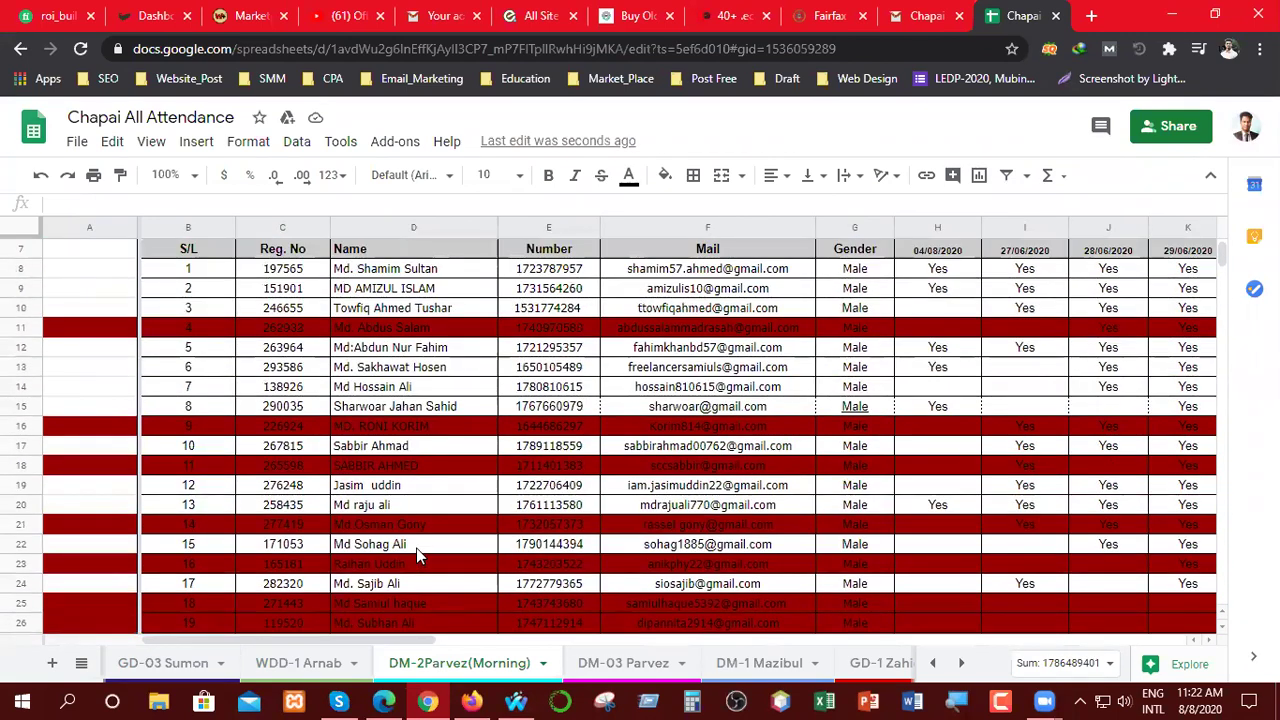
- Enter Yes in row 10's Class-32 cell for 08/08/2020
click(22, 308)
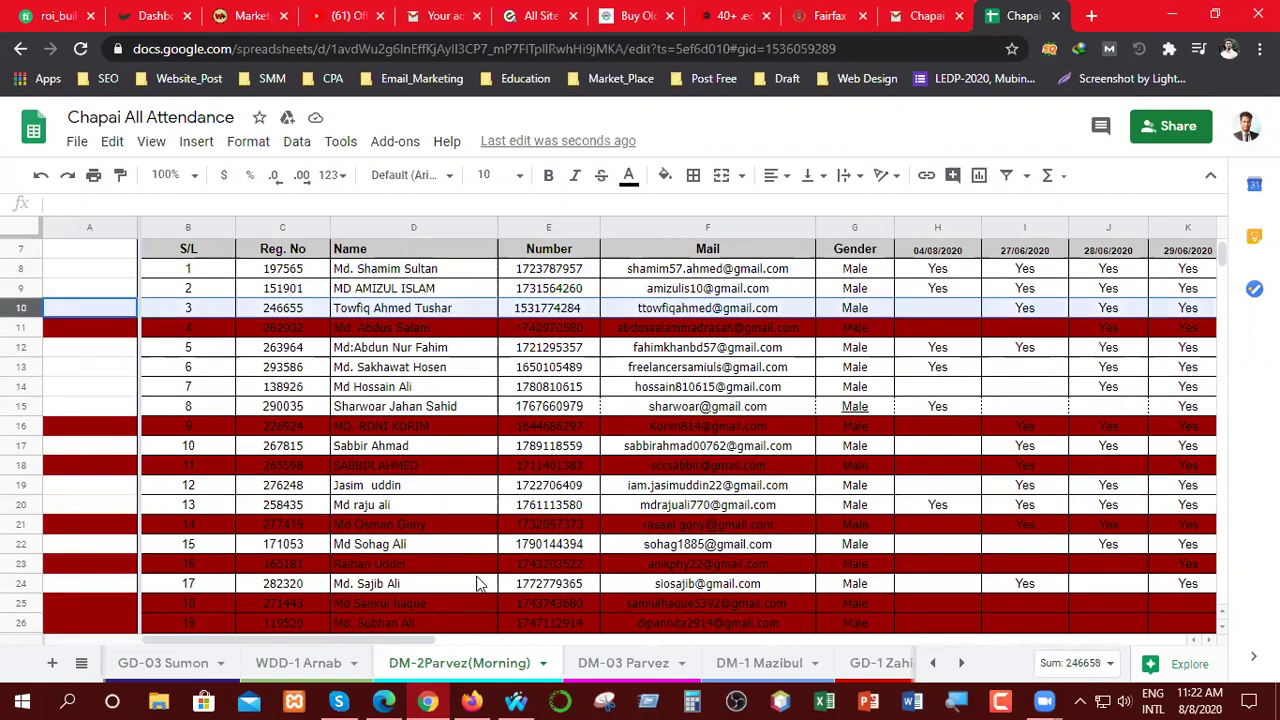
drag(384, 642, 1203, 602)
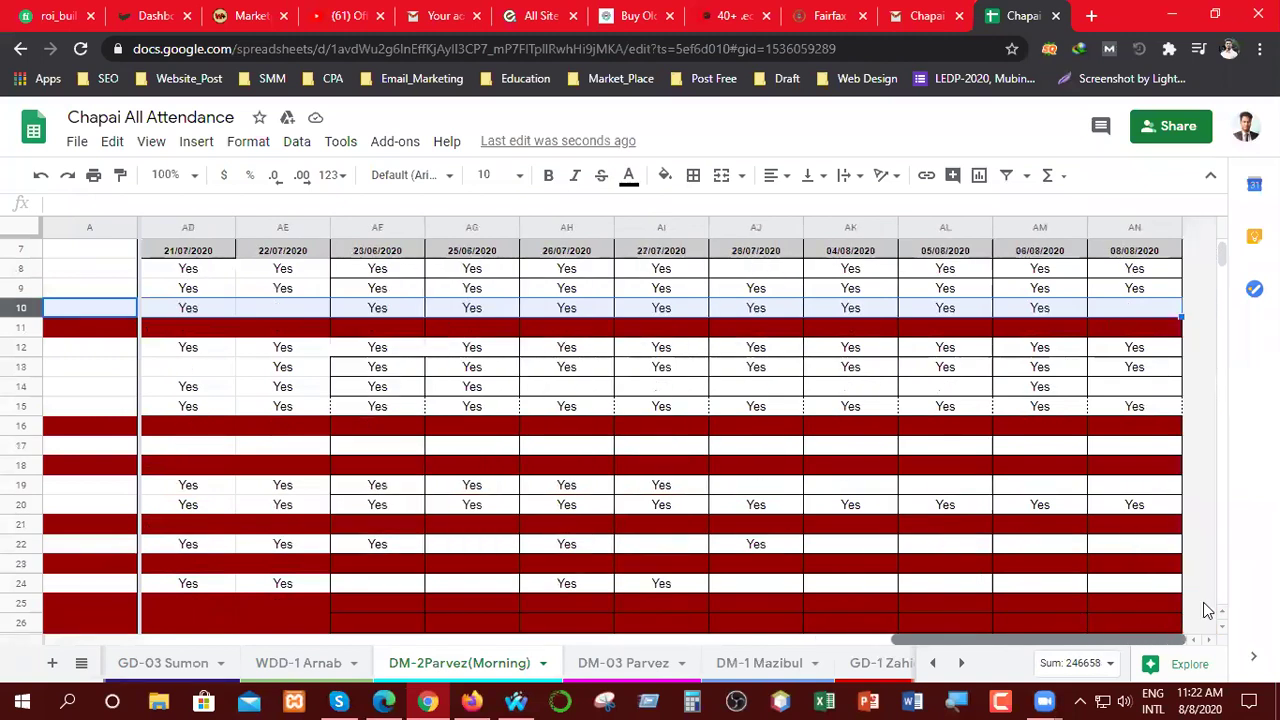
click(1125, 310)
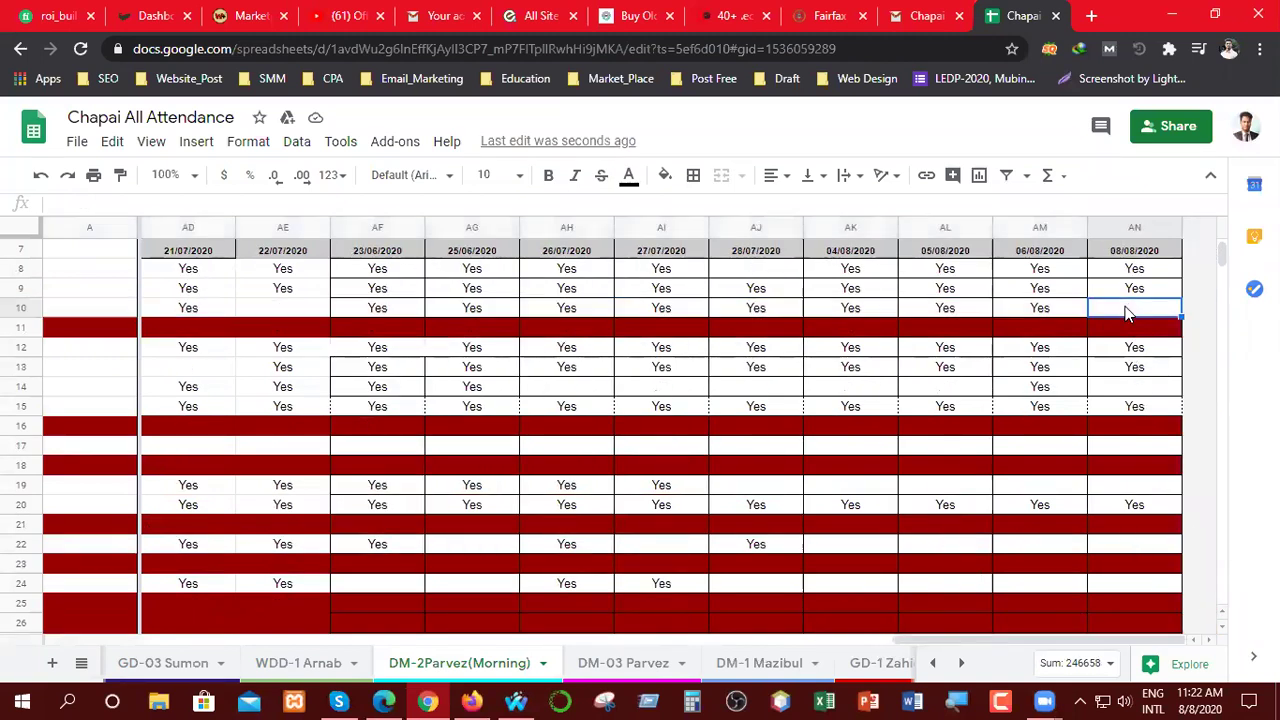
double_click(1125, 310)
text(Yes)
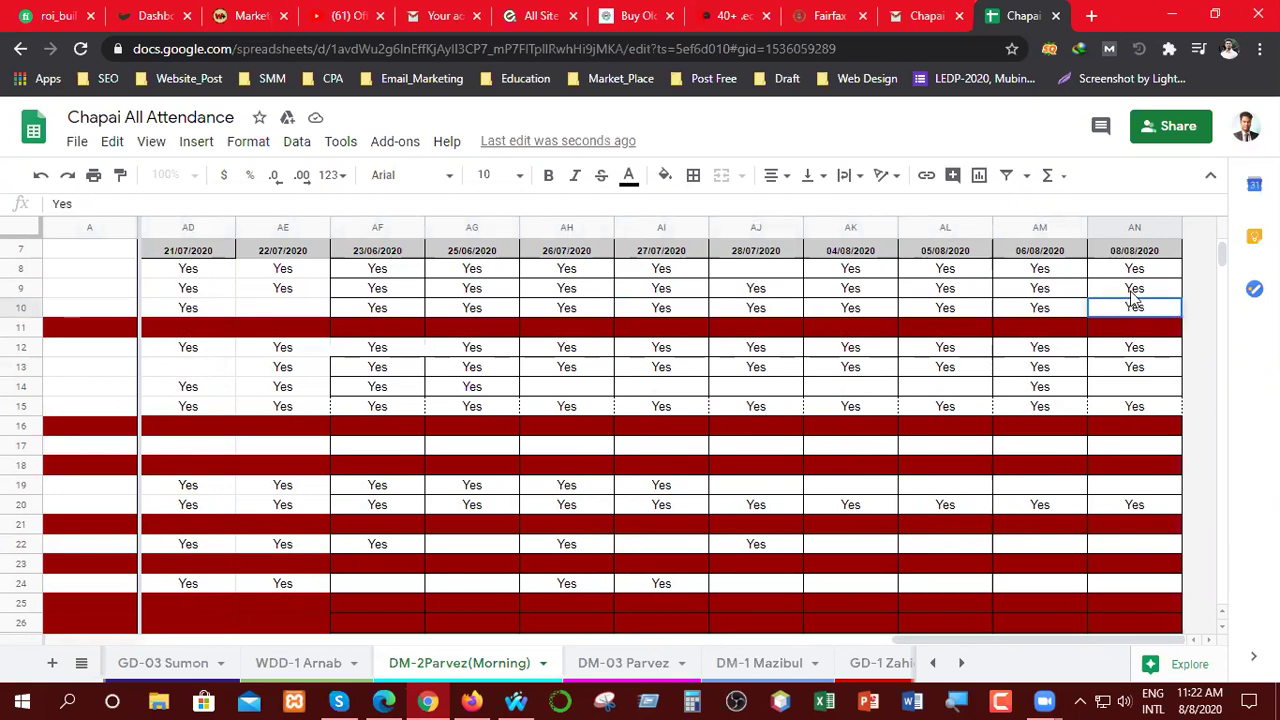
click(1113, 393)
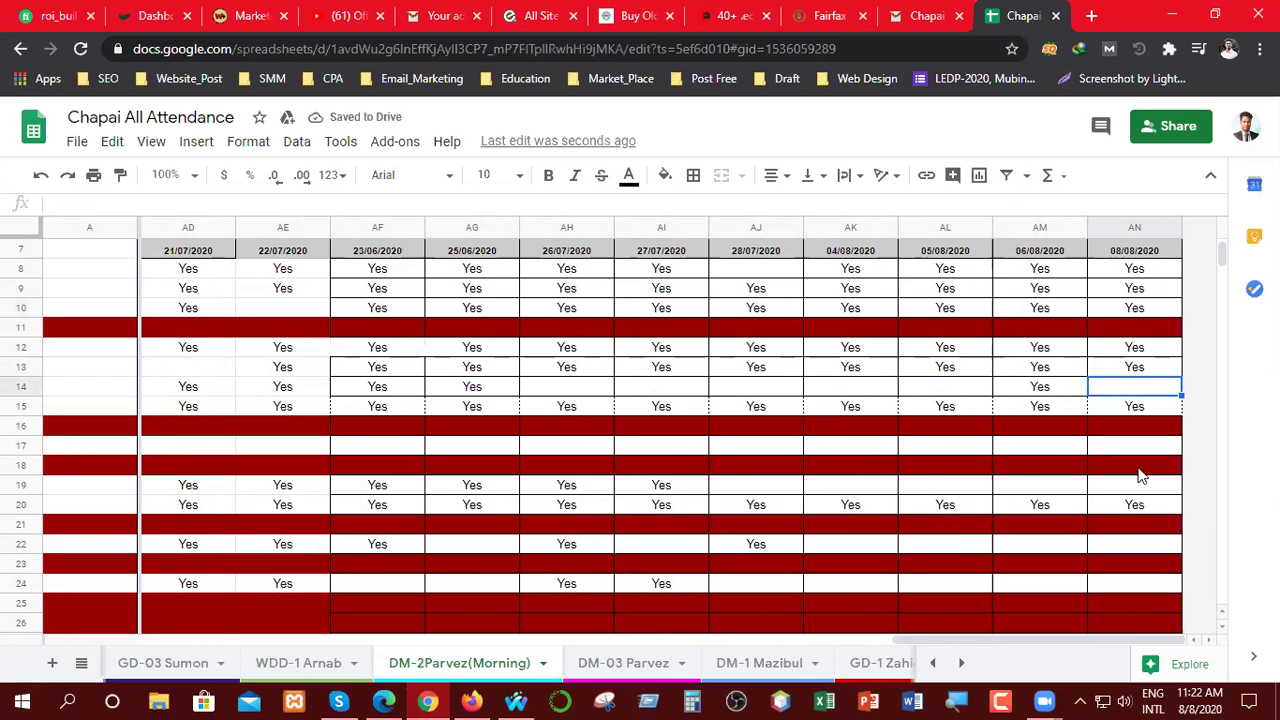
scroll(857, 568, down, 12)
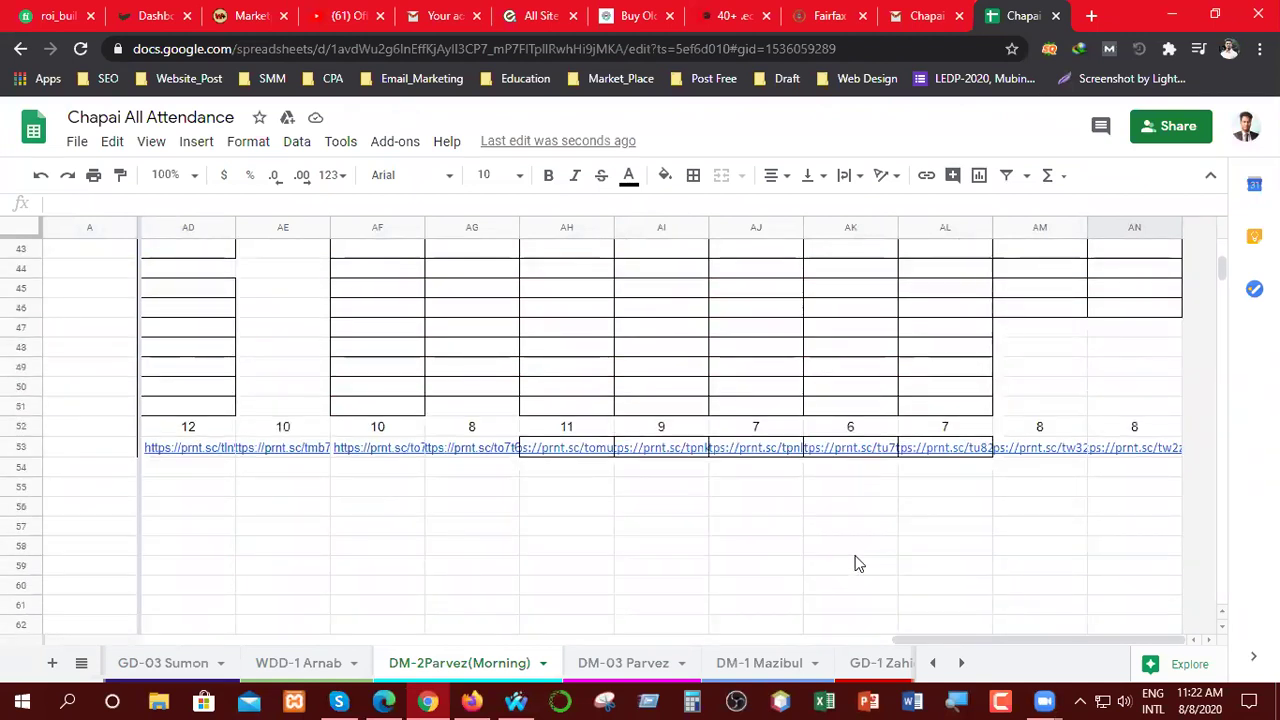
scroll(855, 563, down, 3)
drag(980, 640, 257, 641)
scroll(566, 453, down, 2)
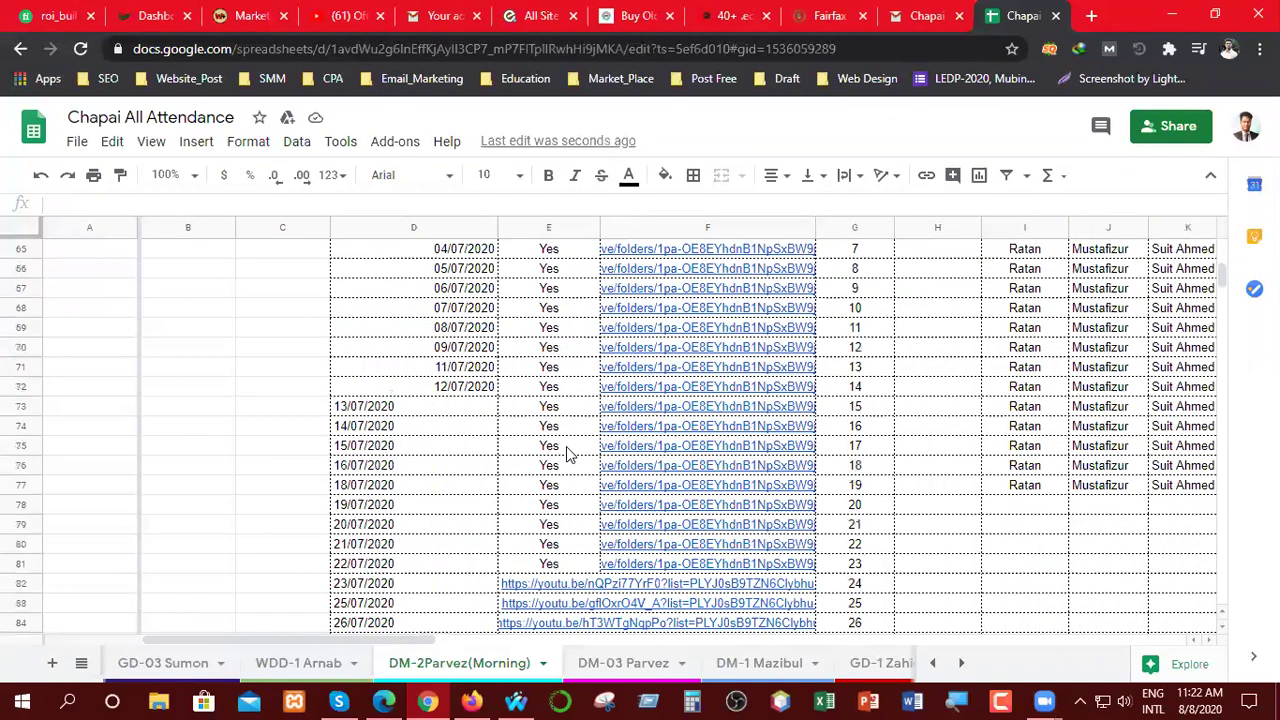
scroll(566, 453, down, 3)
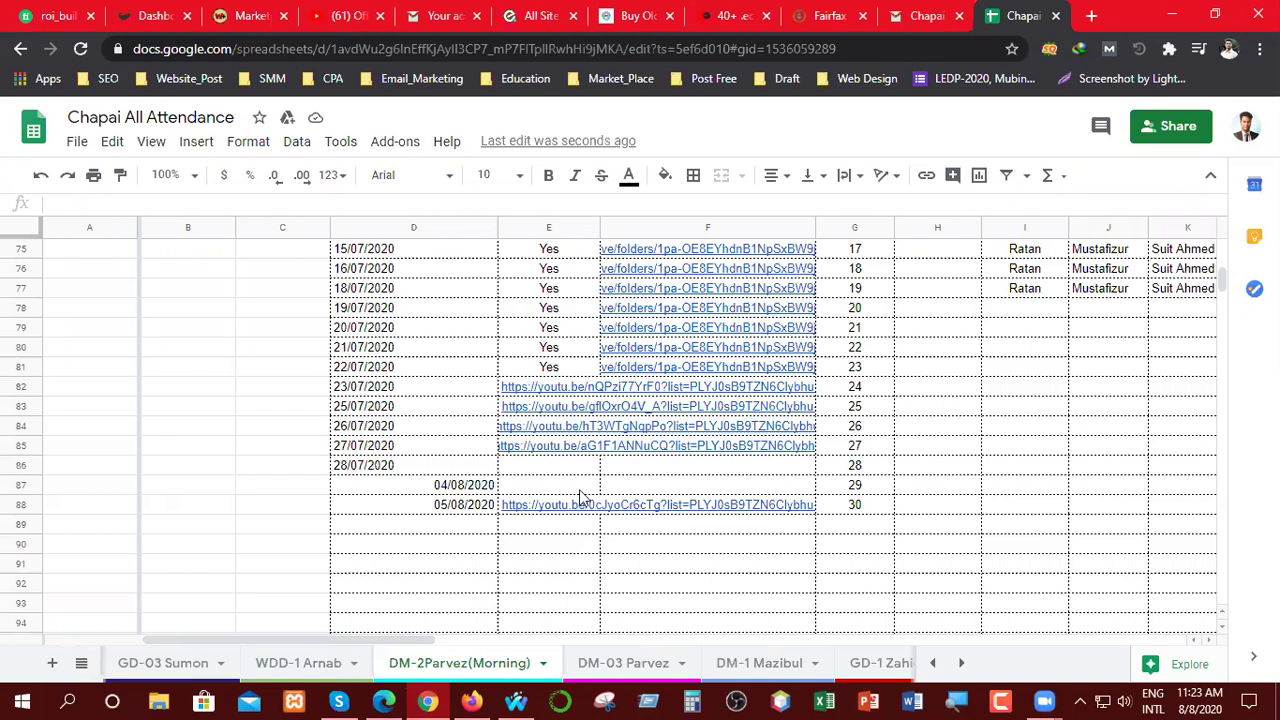
click(477, 698)
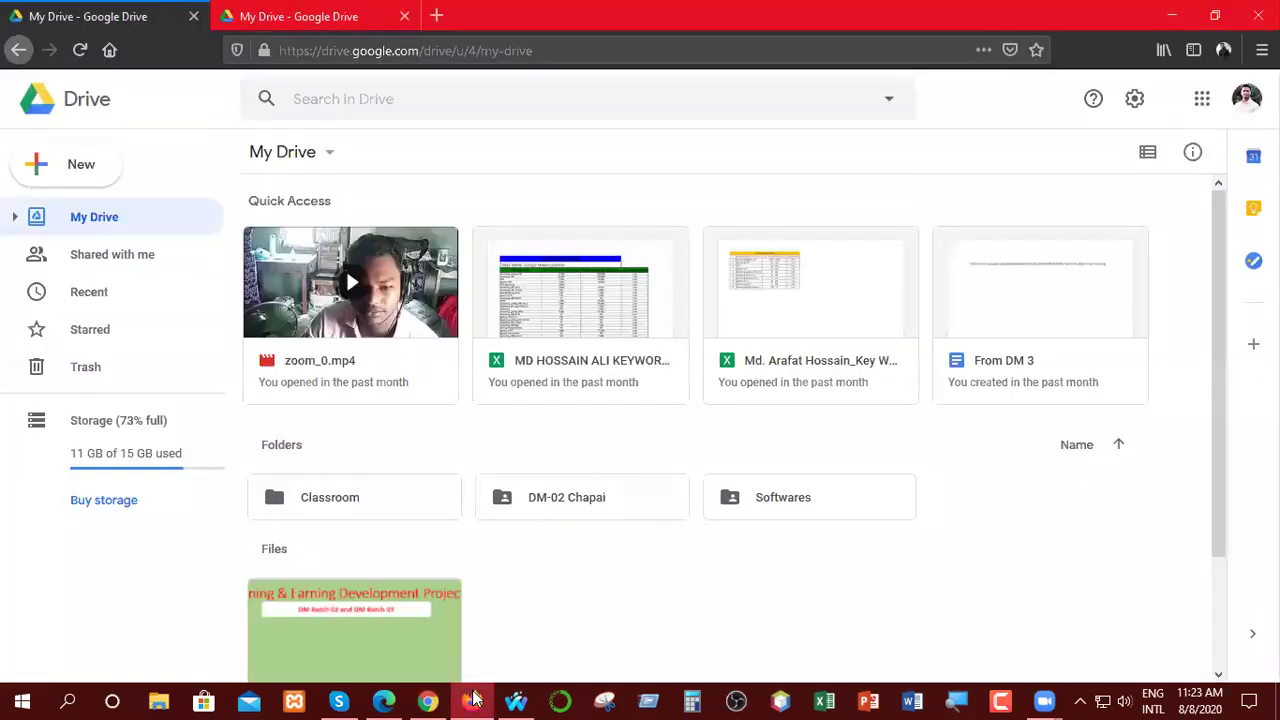
click(482, 698)
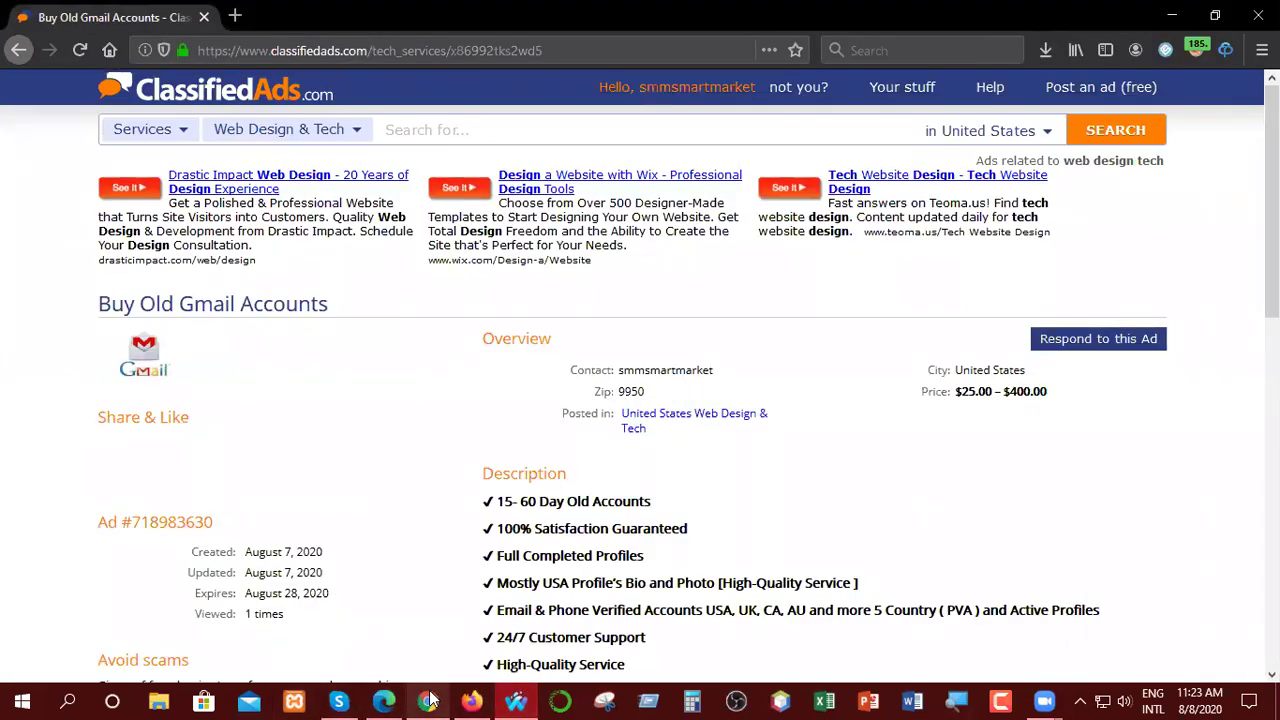
click(427, 700)
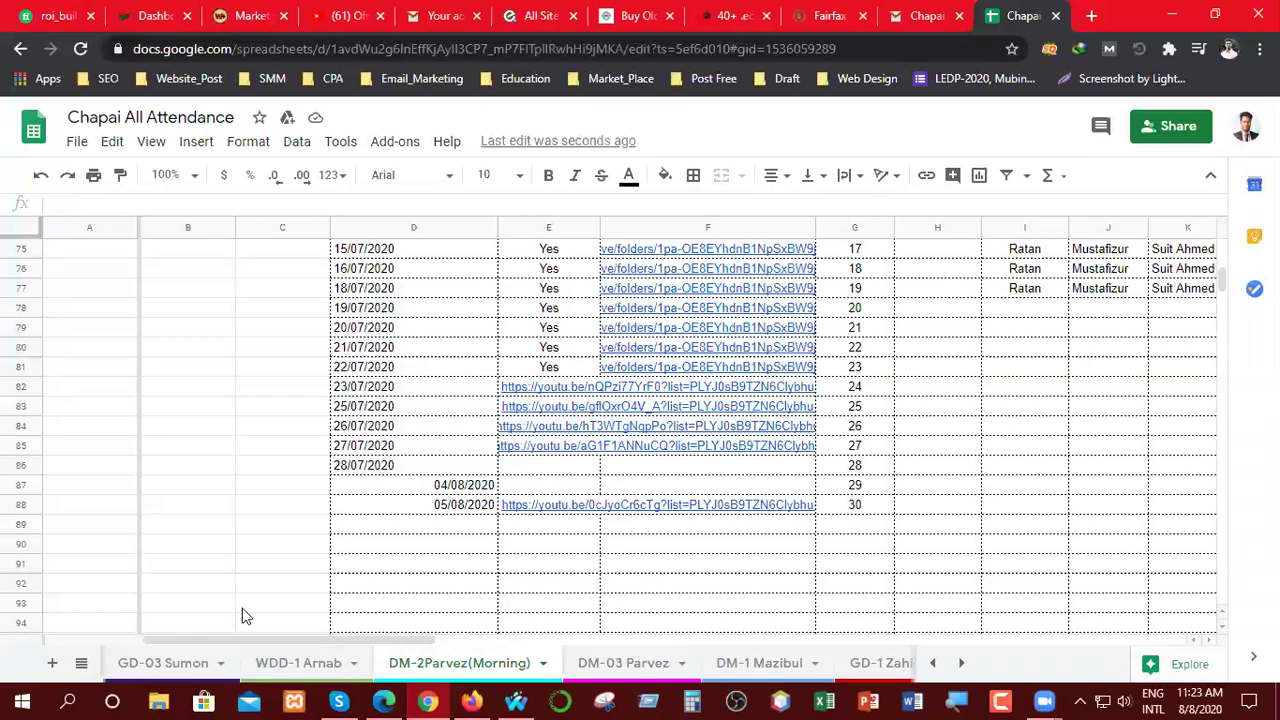
- Enter the class dates 06/08/2020 and 08/08/2020 in D89:D90
scroll(598, 558, up, 2)
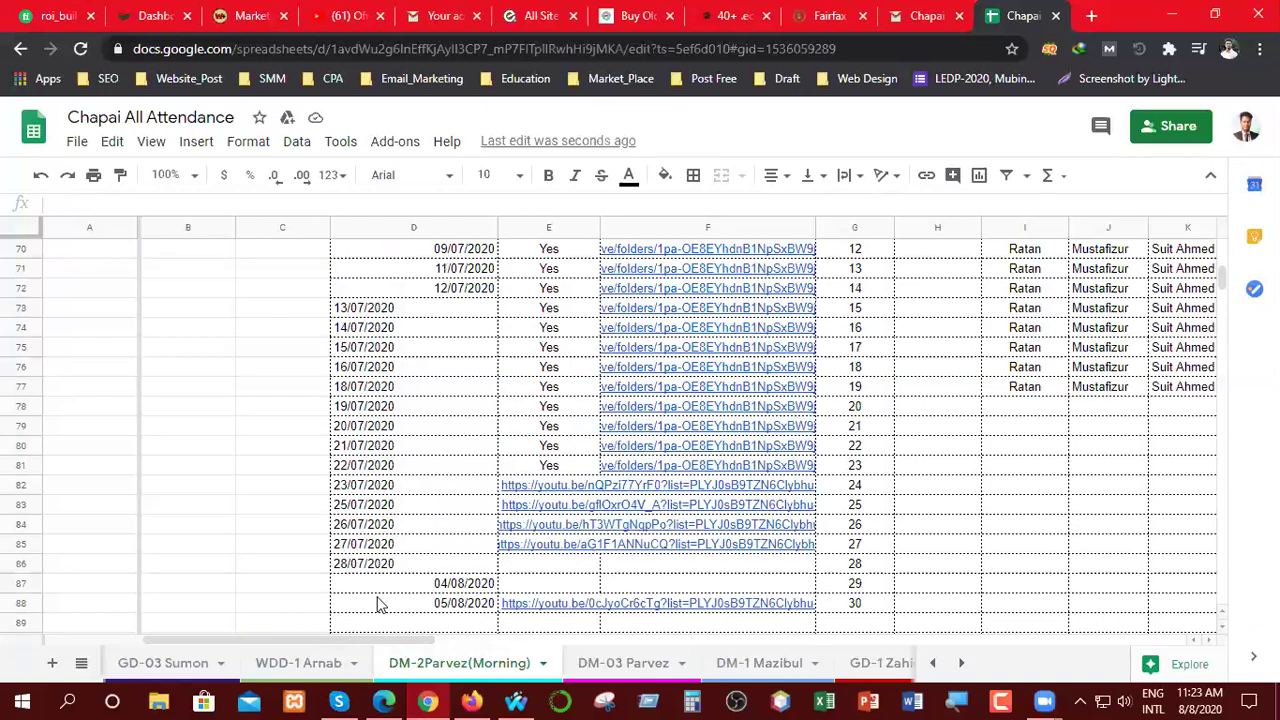
scroll(485, 606, down, 1)
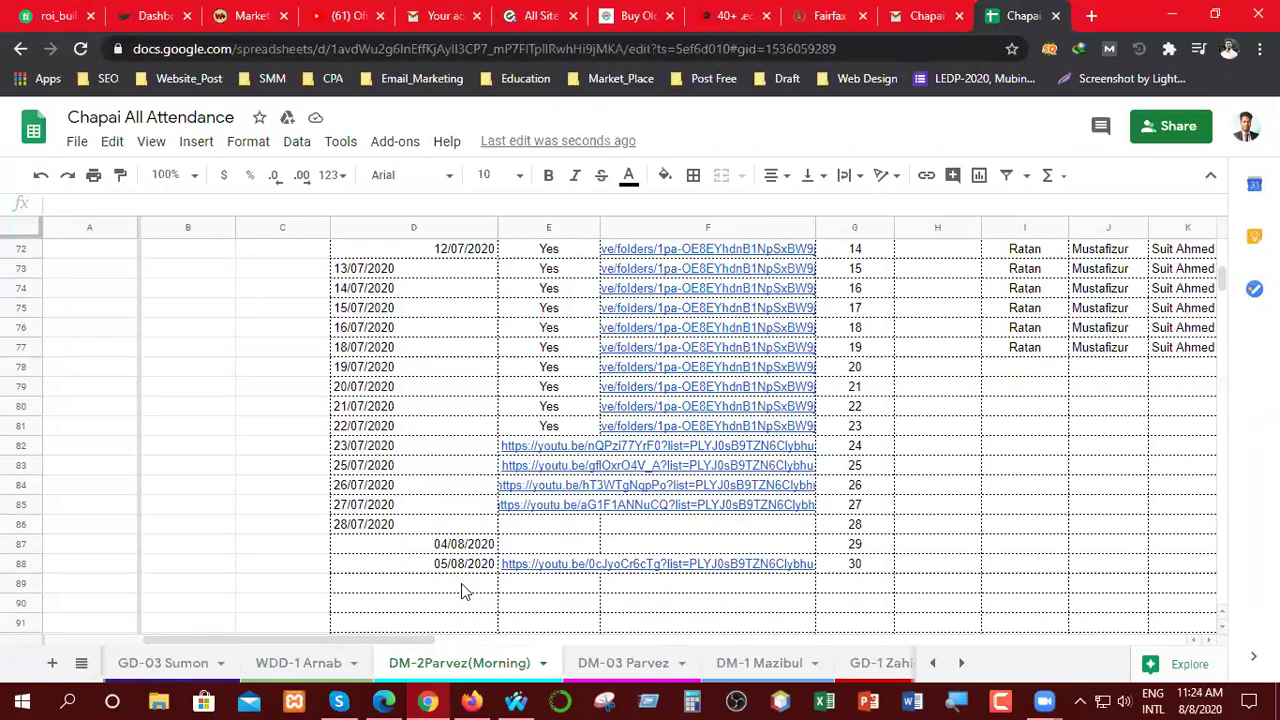
double_click(461, 583)
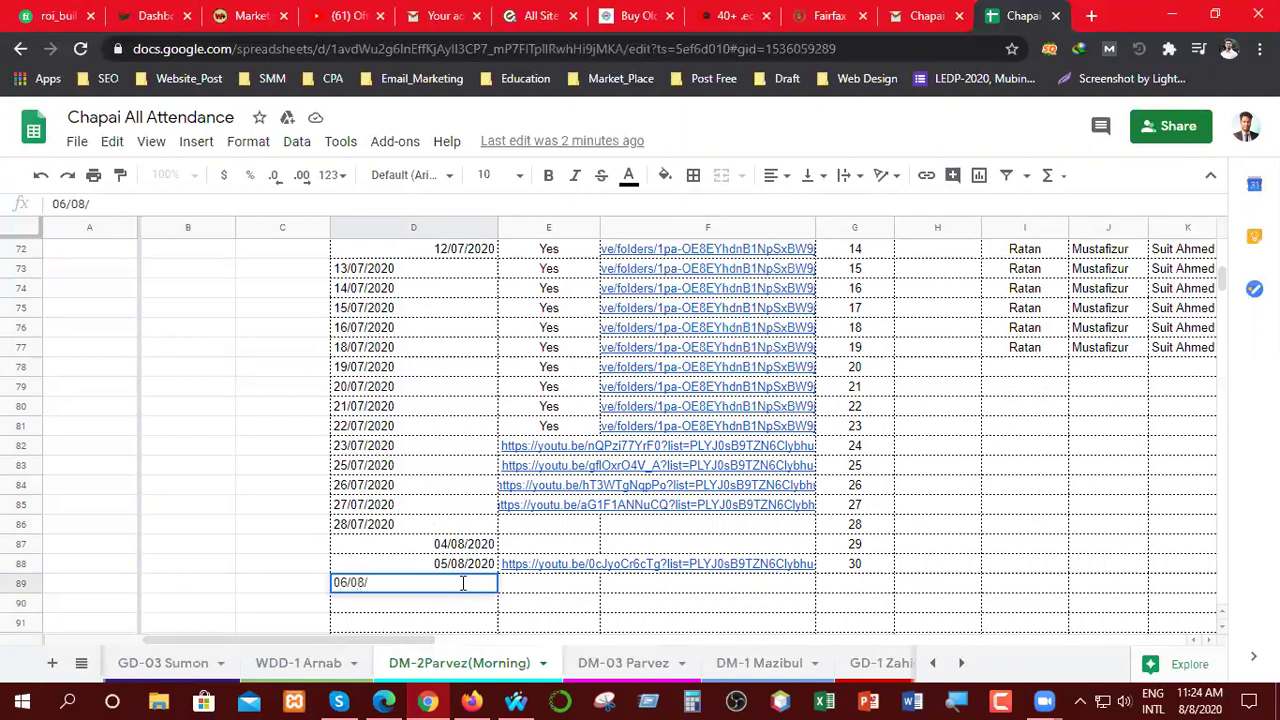
click(404, 604)
text(08/08/2020)
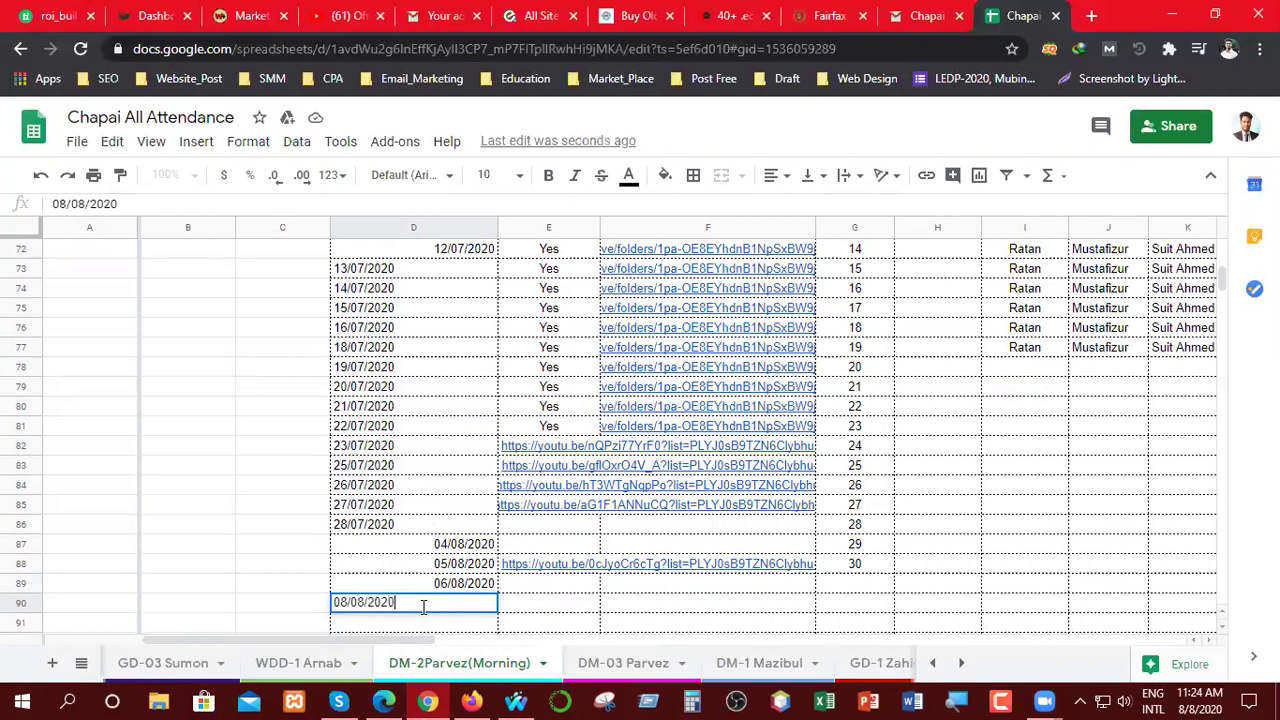
click(662, 609)
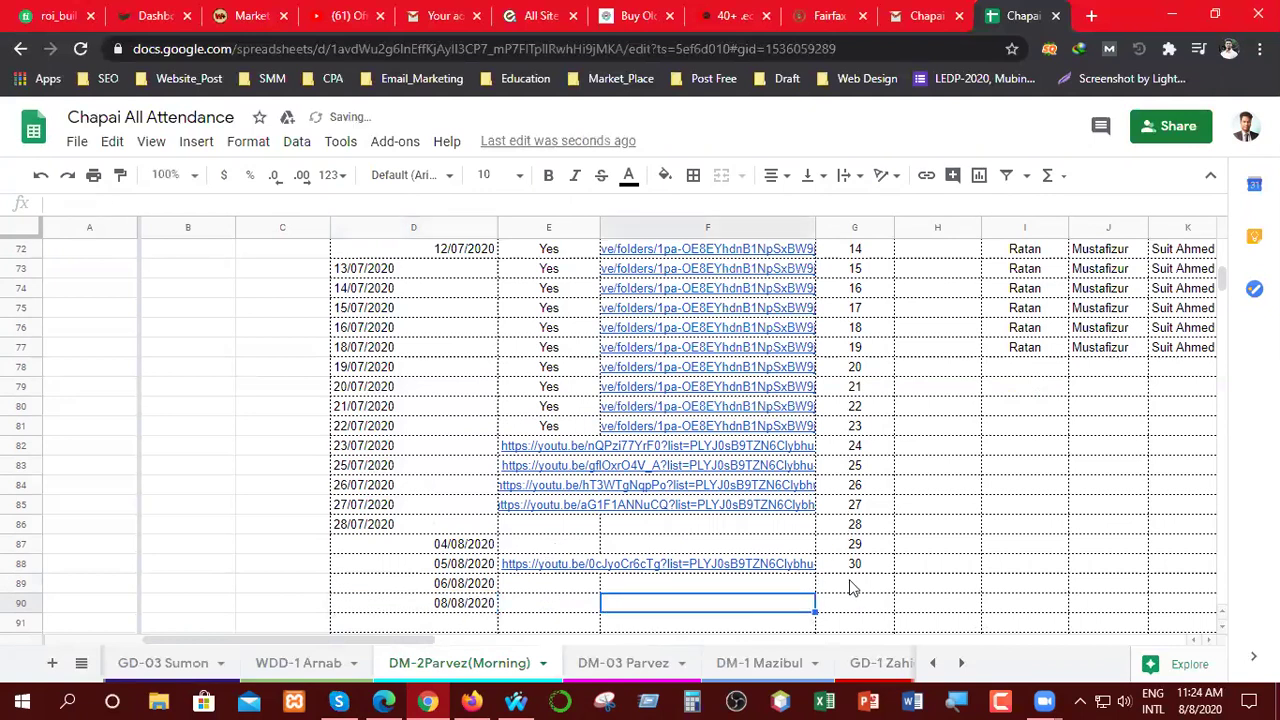
- Number the two new classes 31 and 32 in G89:G90, then open a new browser tab
click(855, 584)
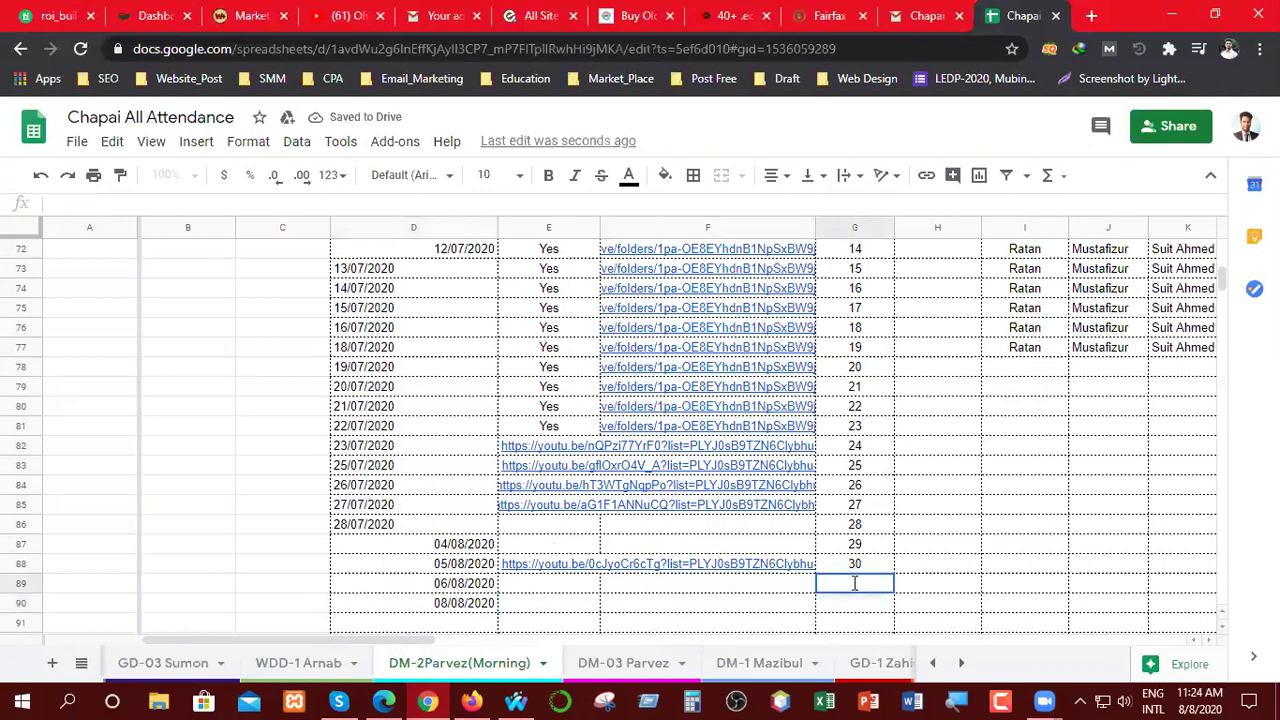
click(860, 607)
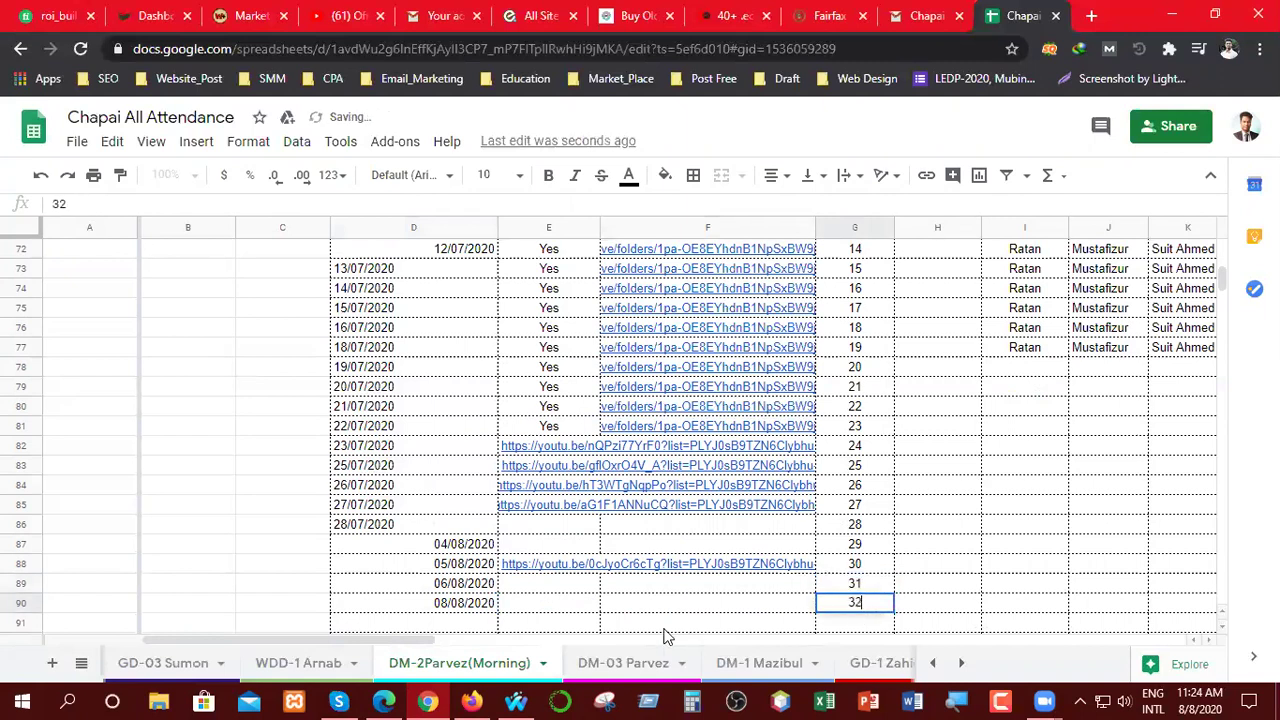
click(696, 604)
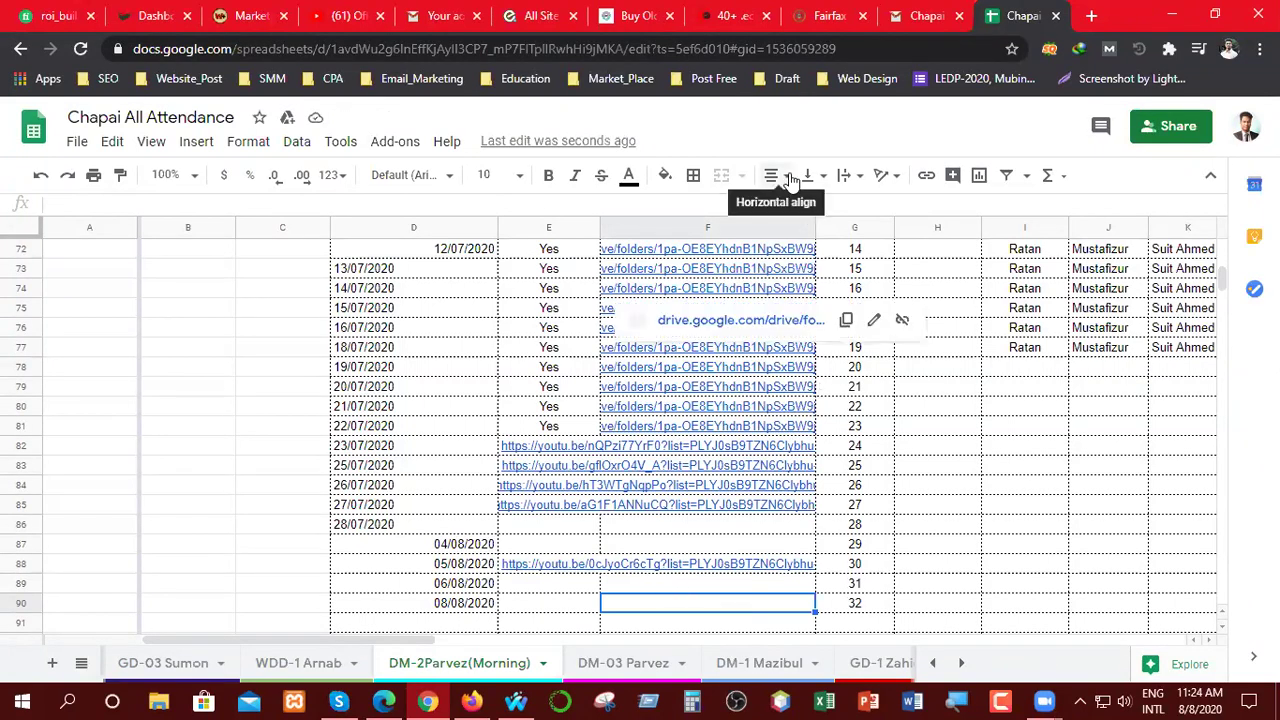
click(1091, 16)
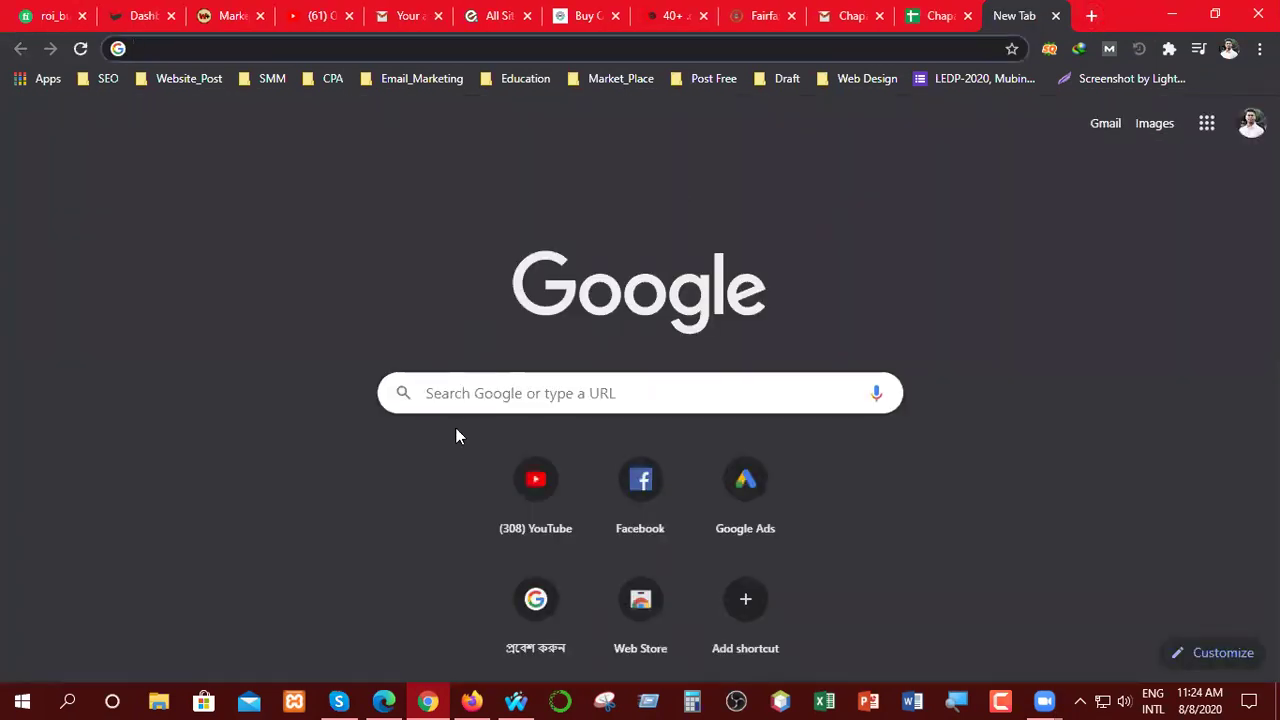
- Open YouTube and bring up the Switch account list from the avatar menu
click(549, 490)
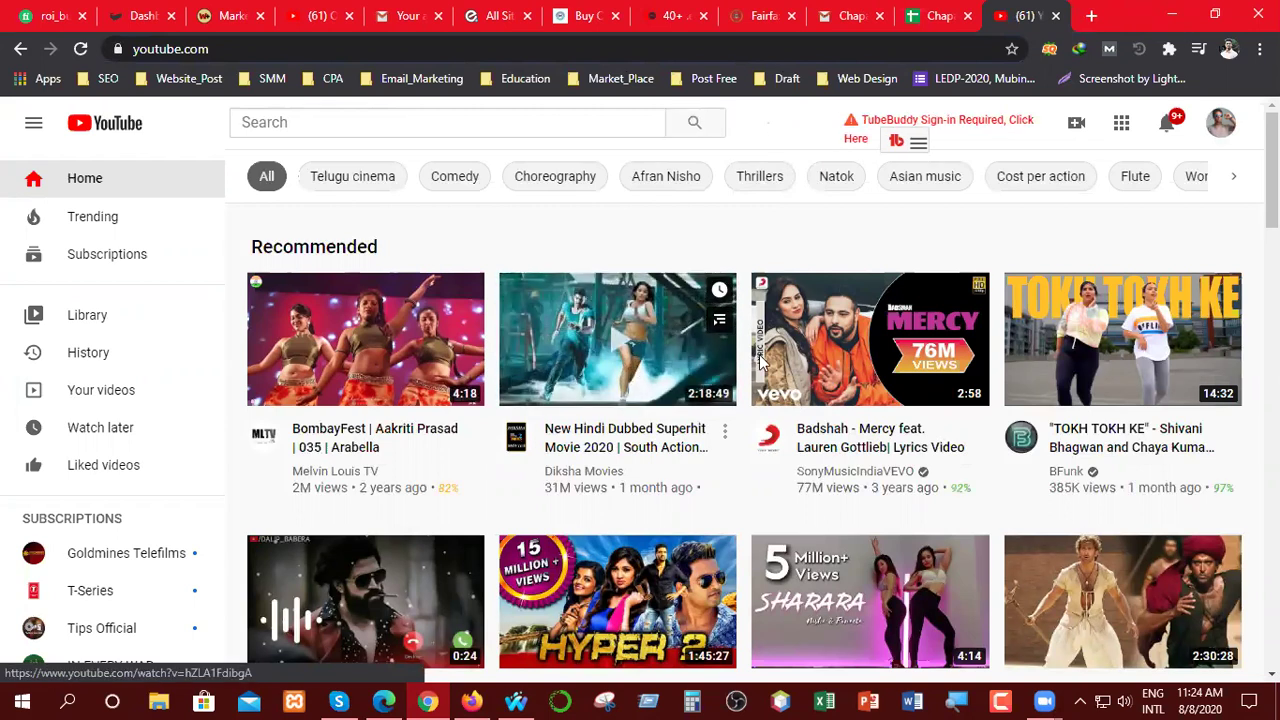
mouse_move(865, 405)
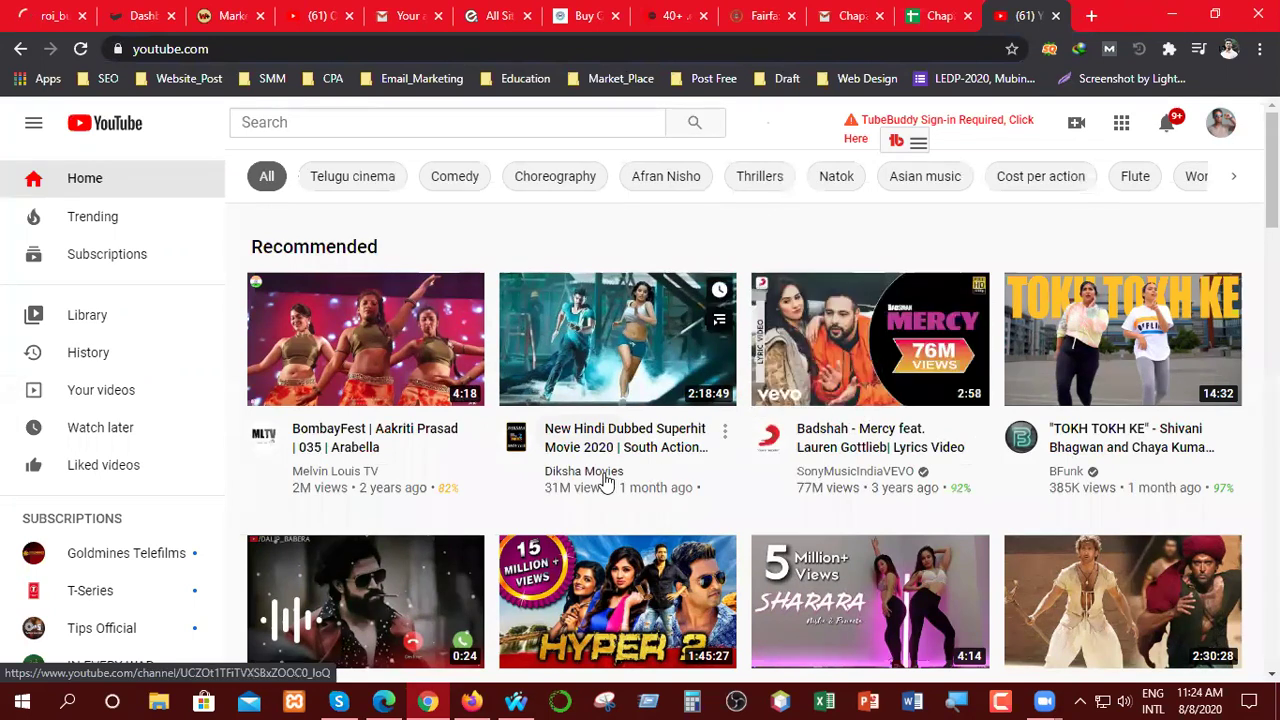
click(1222, 126)
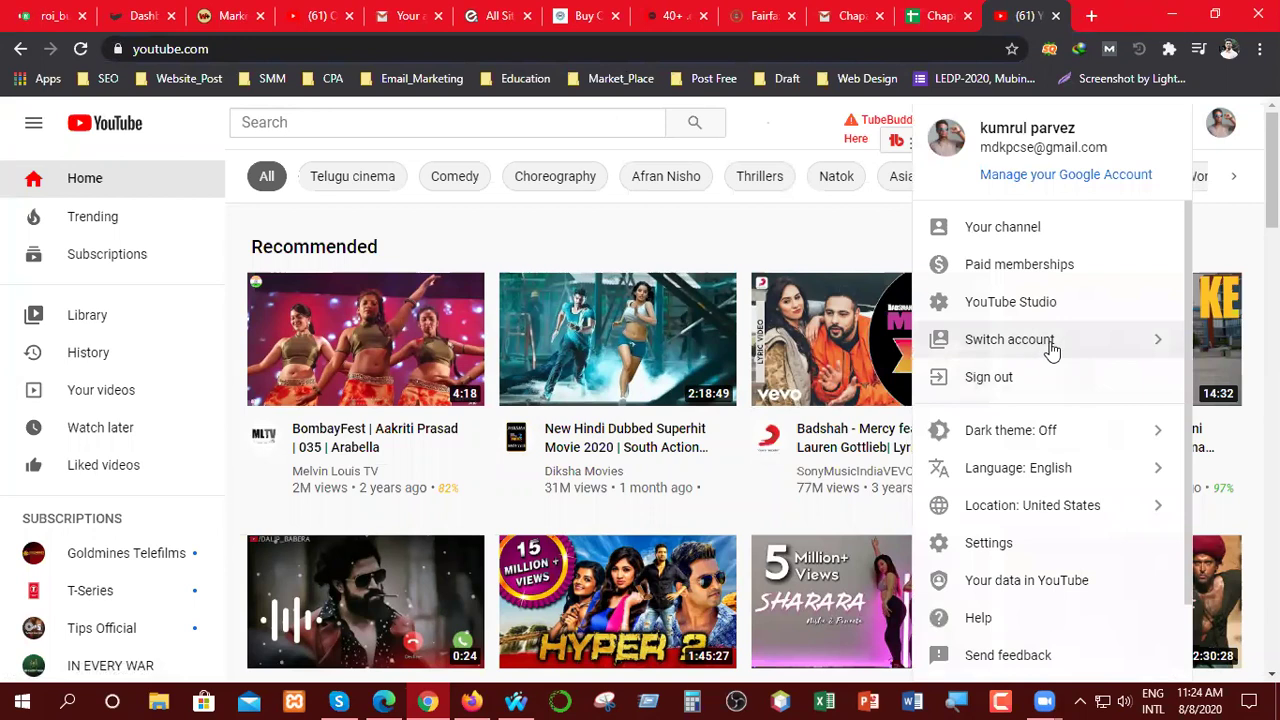
click(1108, 349)
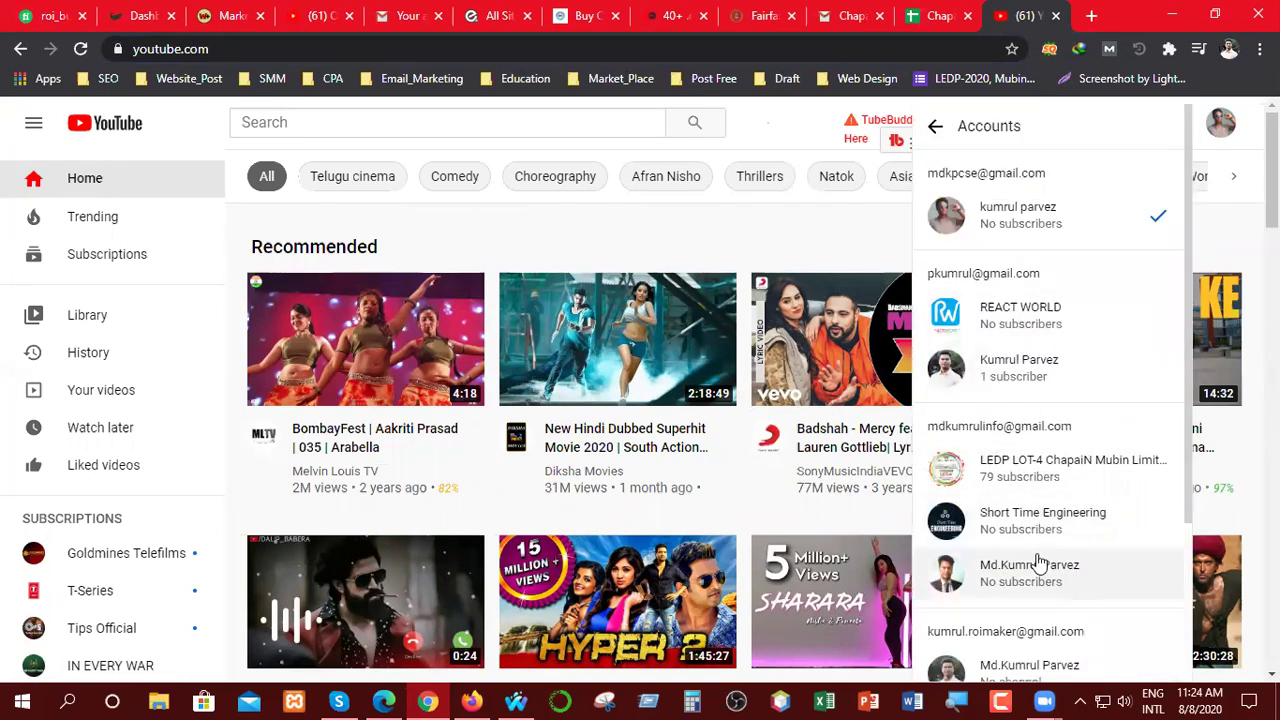
scroll(1040, 558, down, 1)
scroll(1040, 558, down, 2)
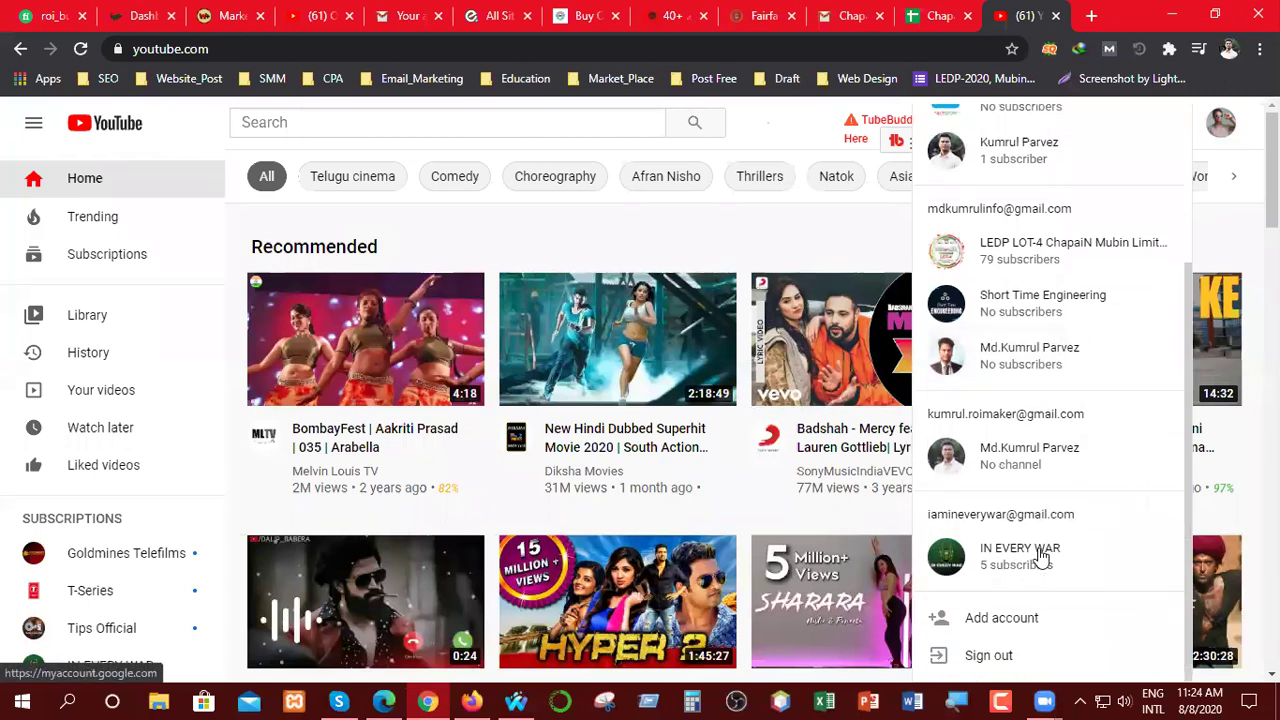
scroll(1040, 558, up, 1)
scroll(1040, 558, up, 2)
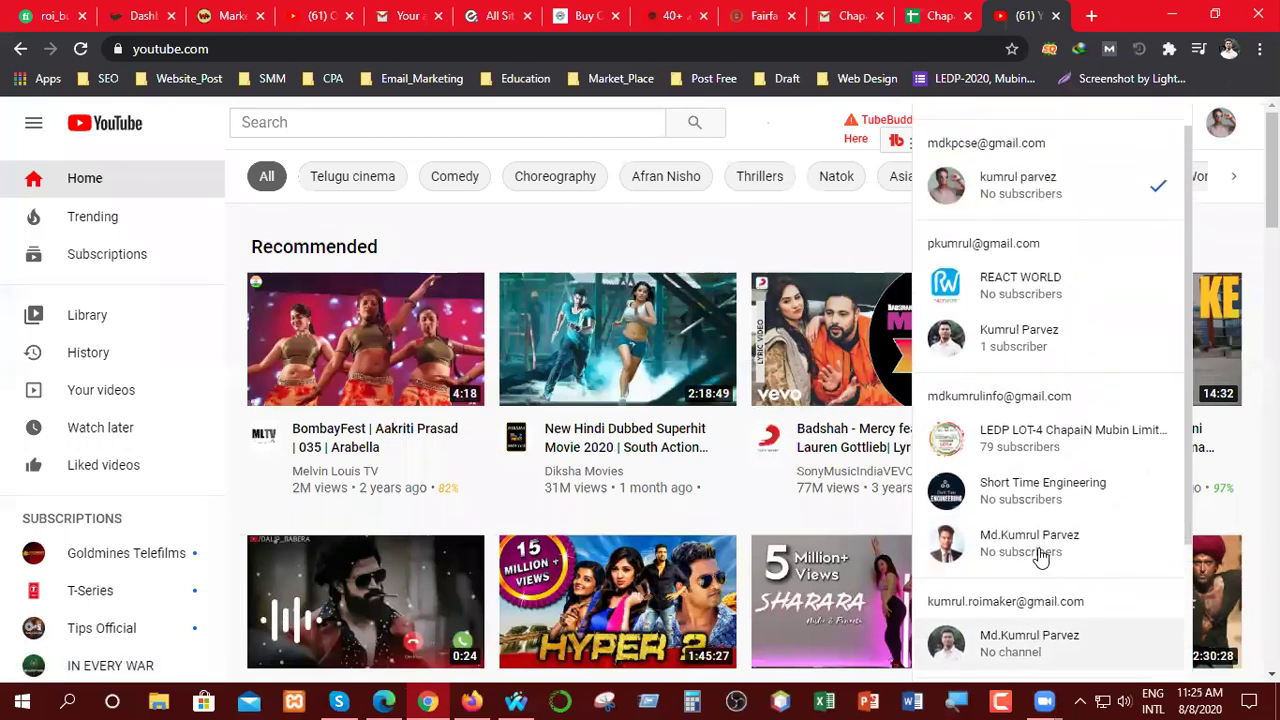
- Switch to the LEDP LOT-4 channel and browse its home feed
click(1035, 453)
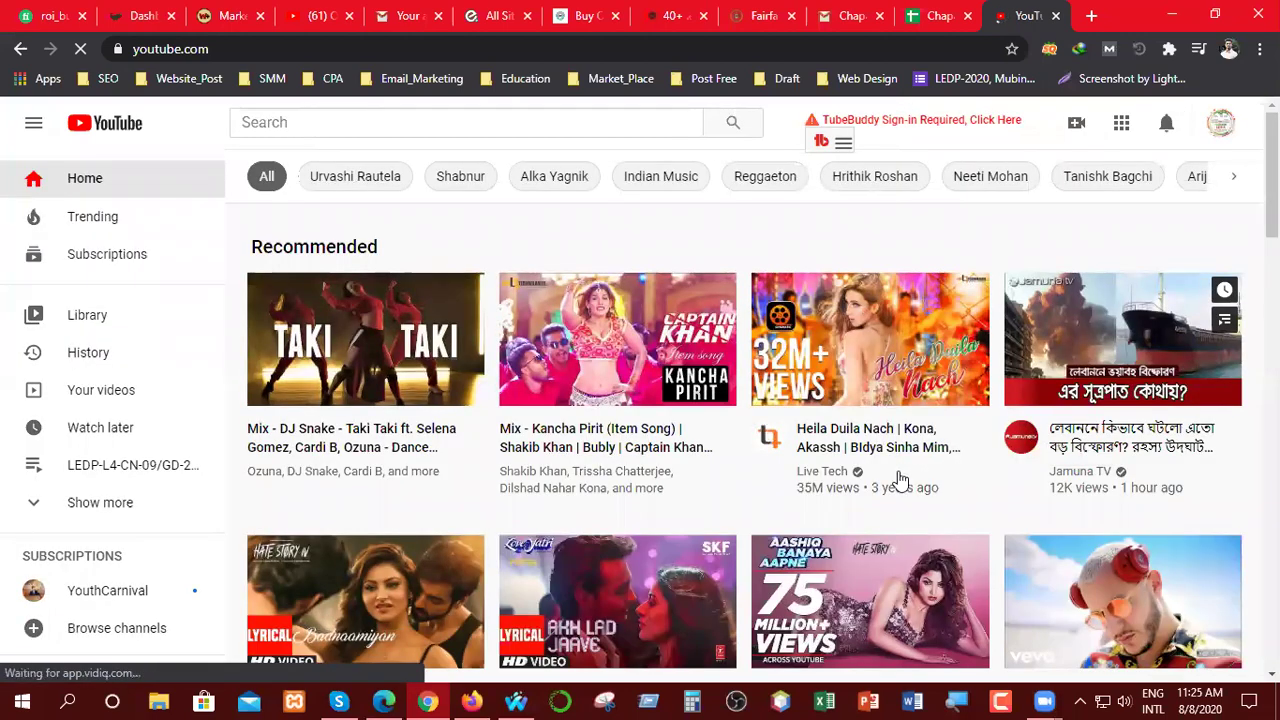
scroll(910, 583, down, 5)
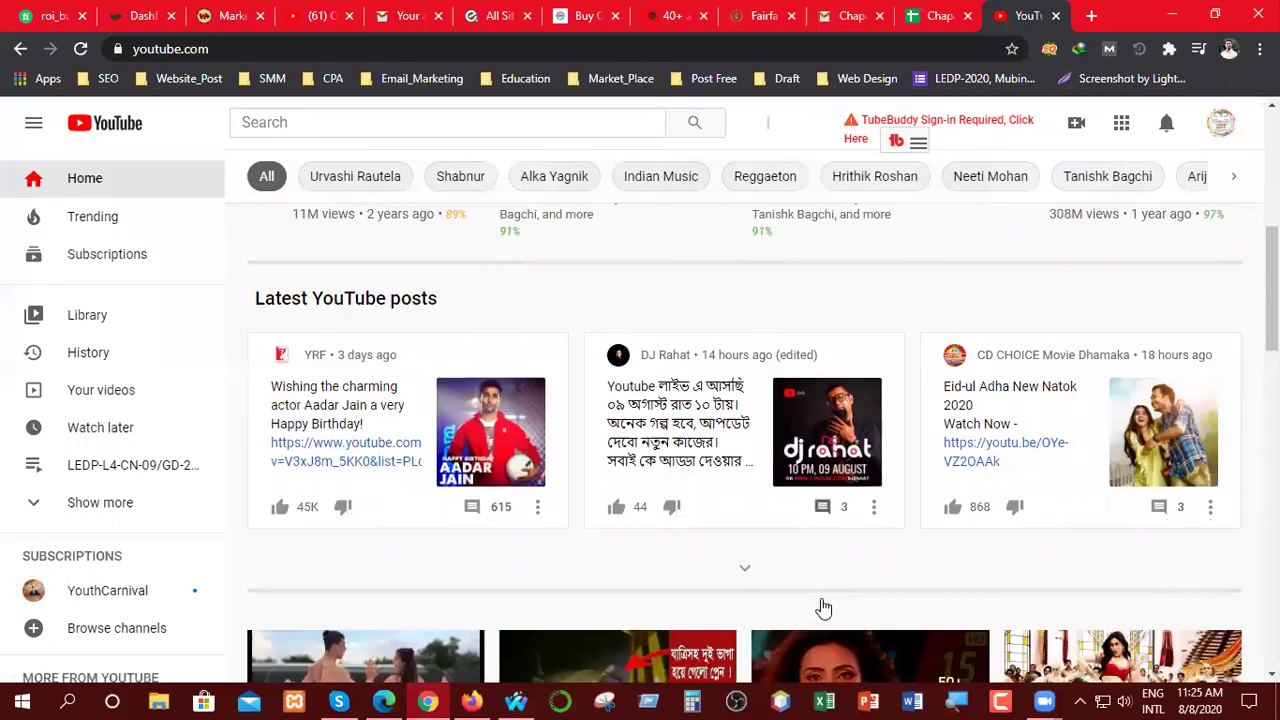
scroll(857, 590, down, 2)
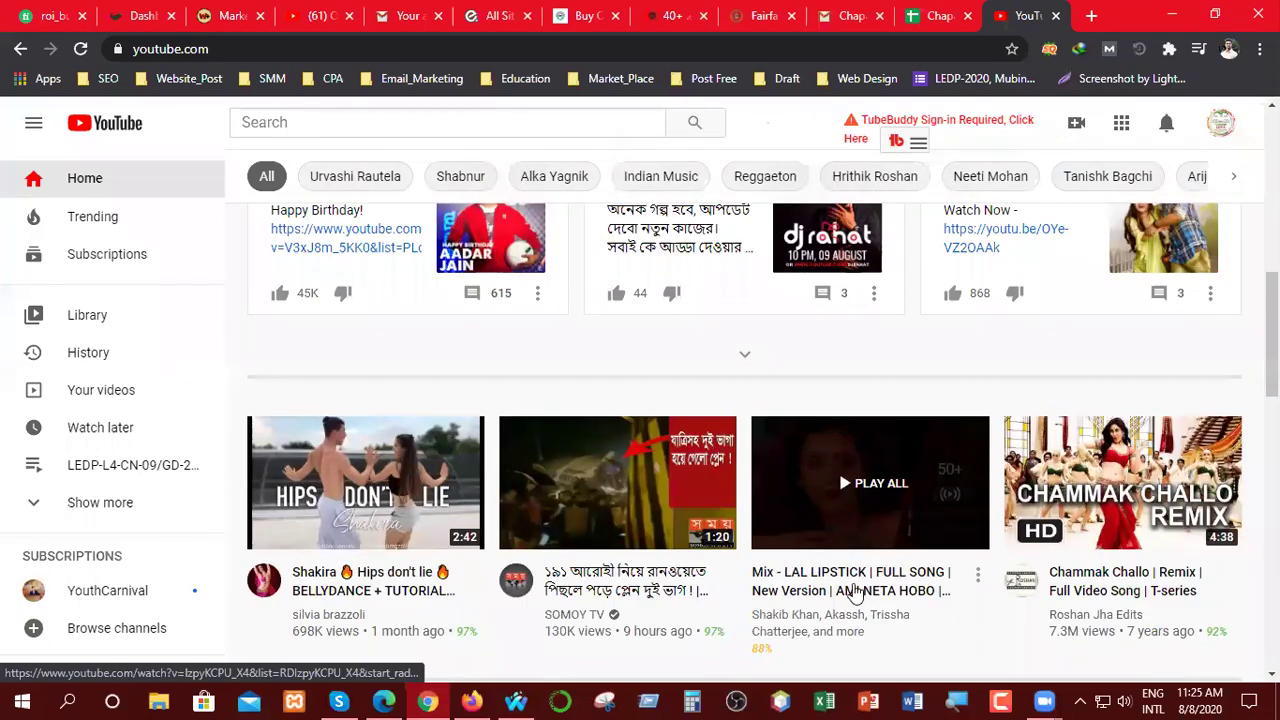
scroll(855, 590, up, 7)
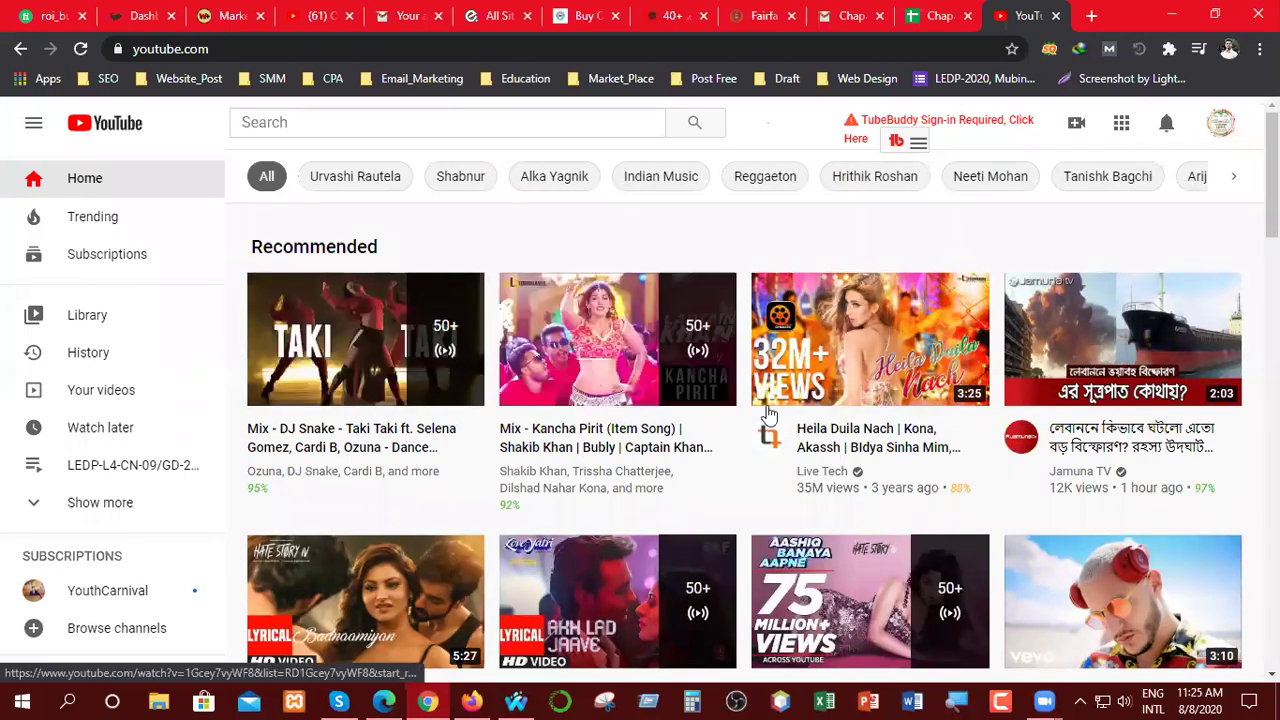
scroll(720, 509, down, 2)
scroll(578, 553, down, 8)
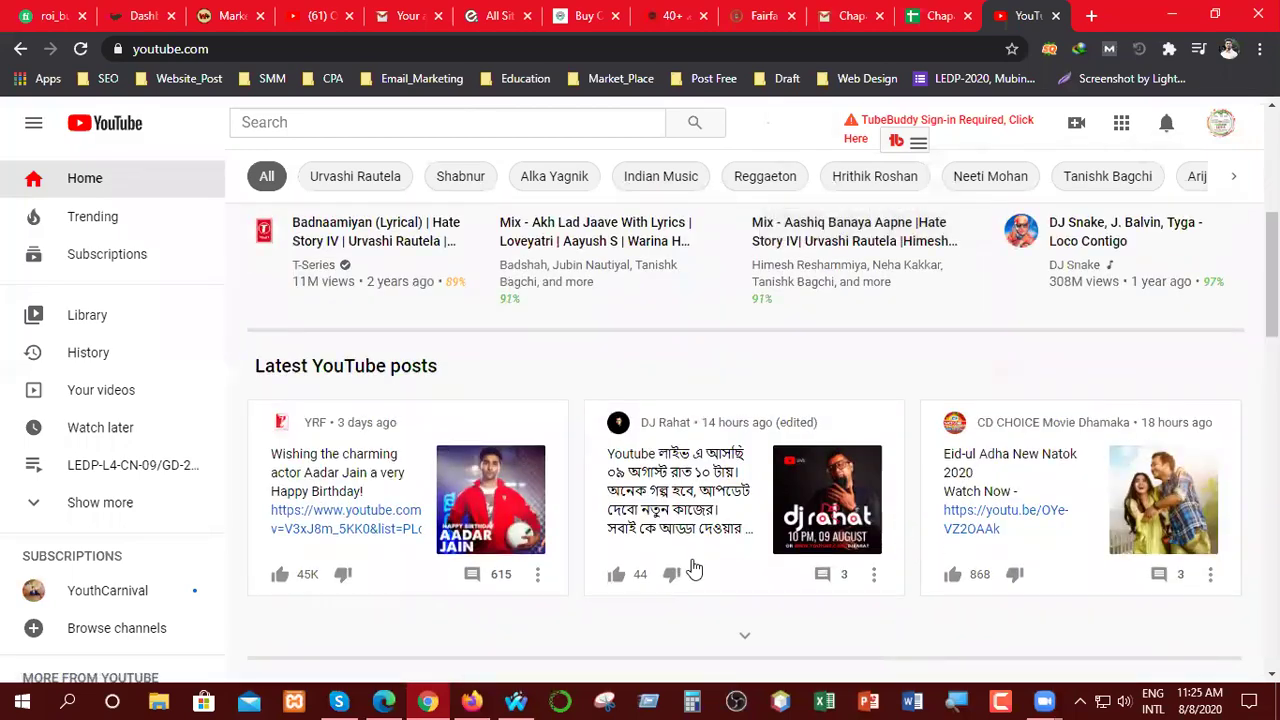
scroll(806, 583, up, 10)
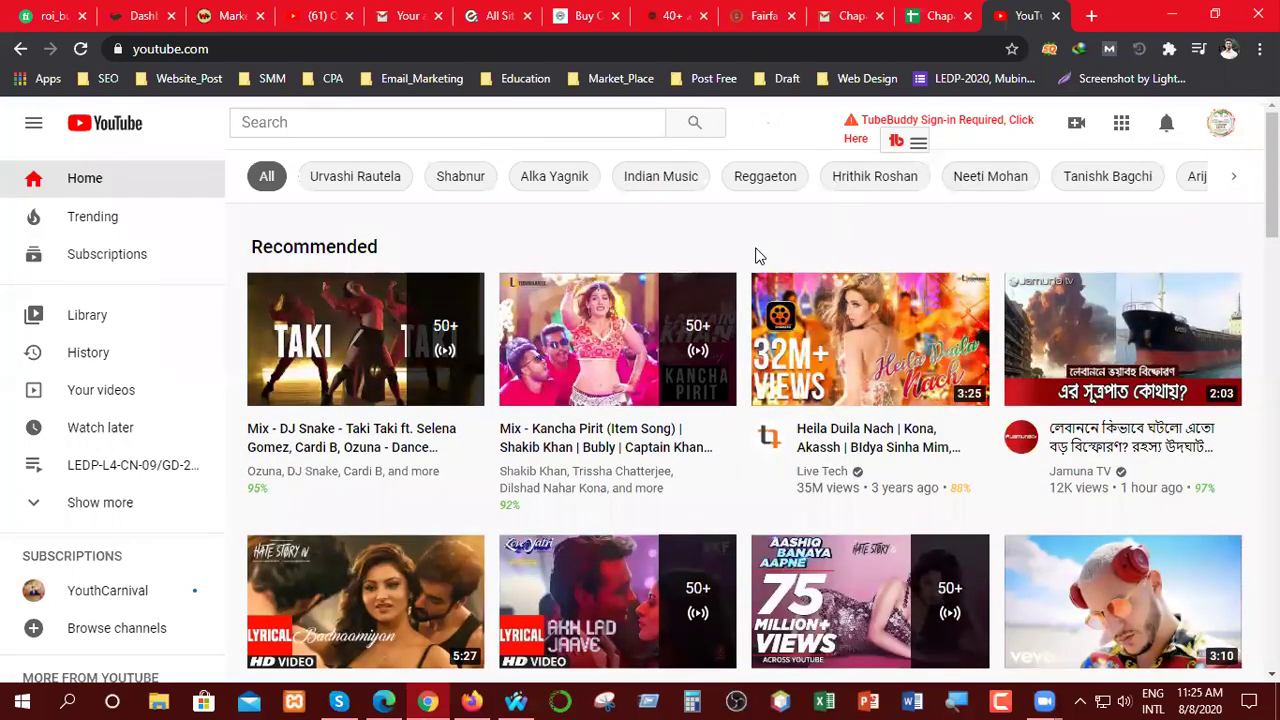
- Go to your own YouTube channel page from the account menu
click(1220, 124)
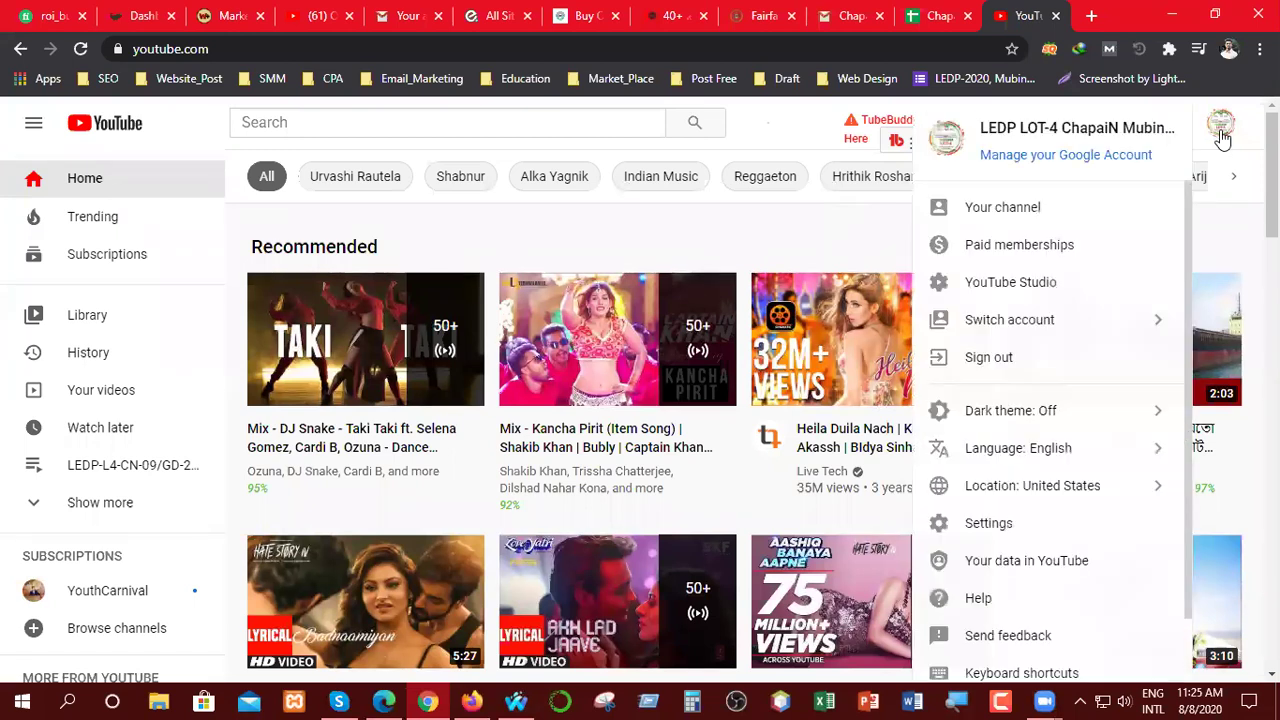
click(1005, 212)
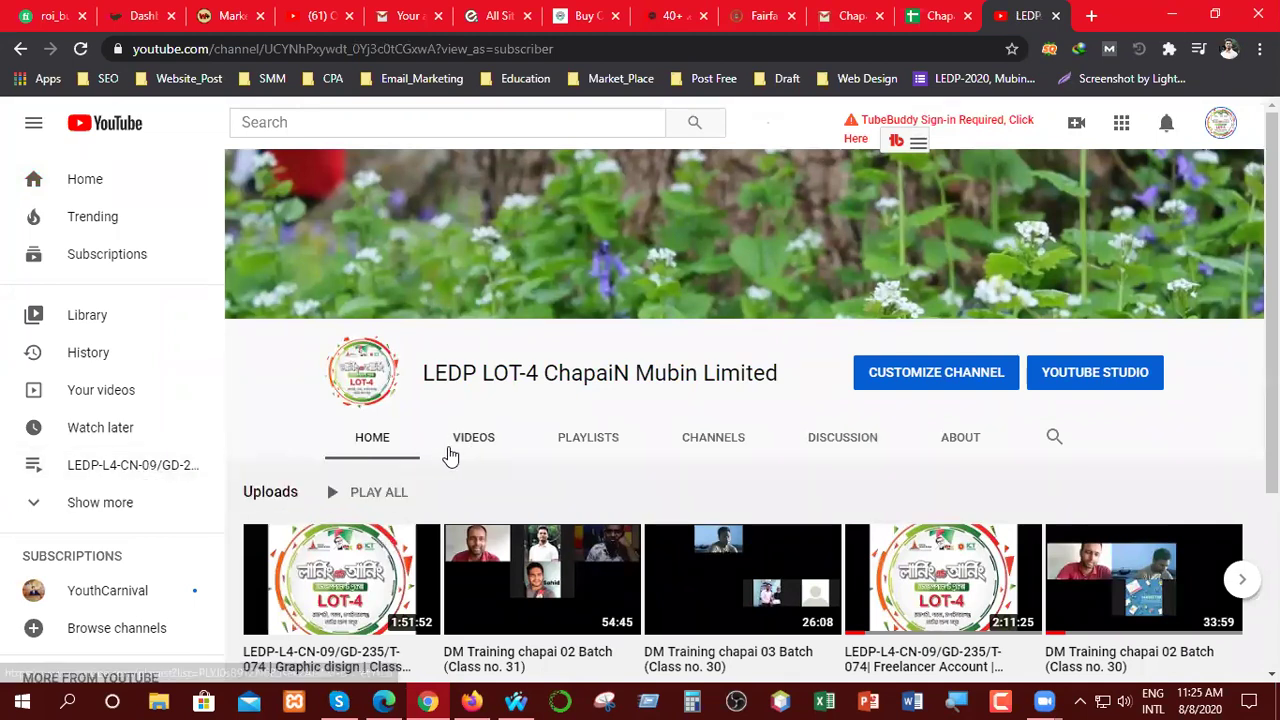
scroll(180, 545, down, 3)
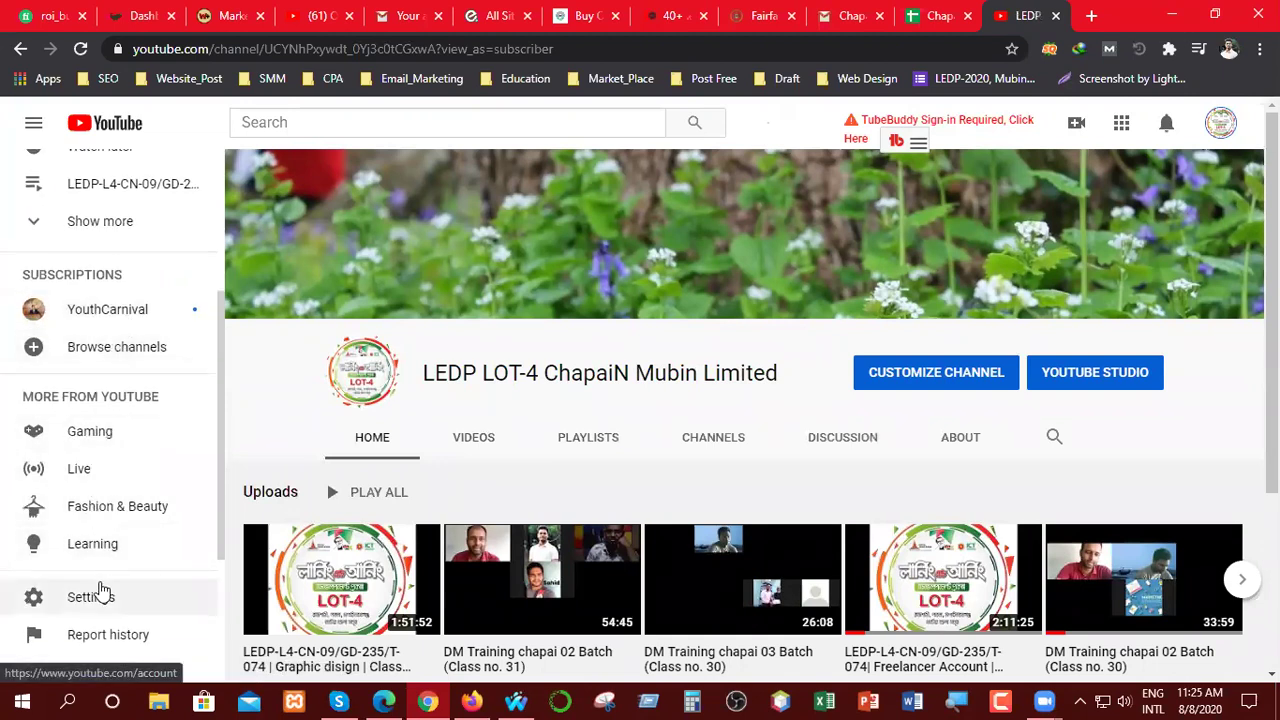
scroll(95, 600, down, 2)
scroll(86, 503, up, 1)
scroll(86, 552, up, 4)
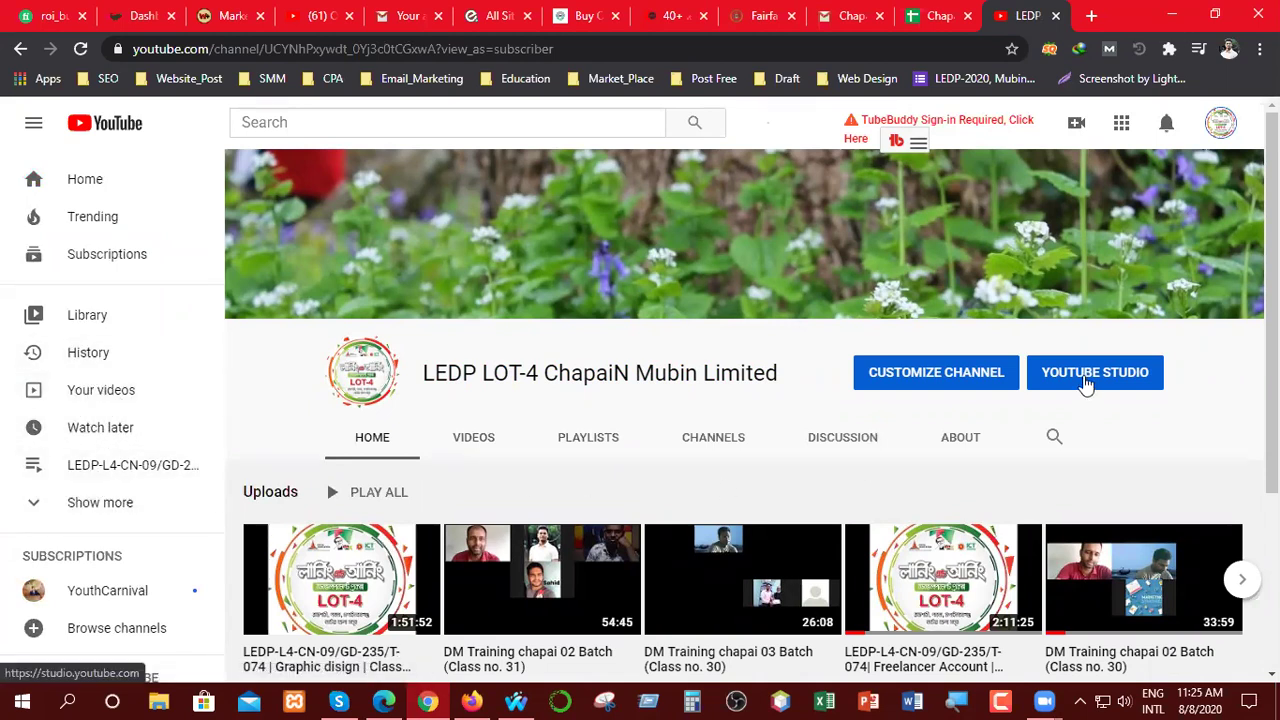
- Open the Batch ID DM-02 (Chapai) playlist and pause its first video, Class no. 1
click(590, 440)
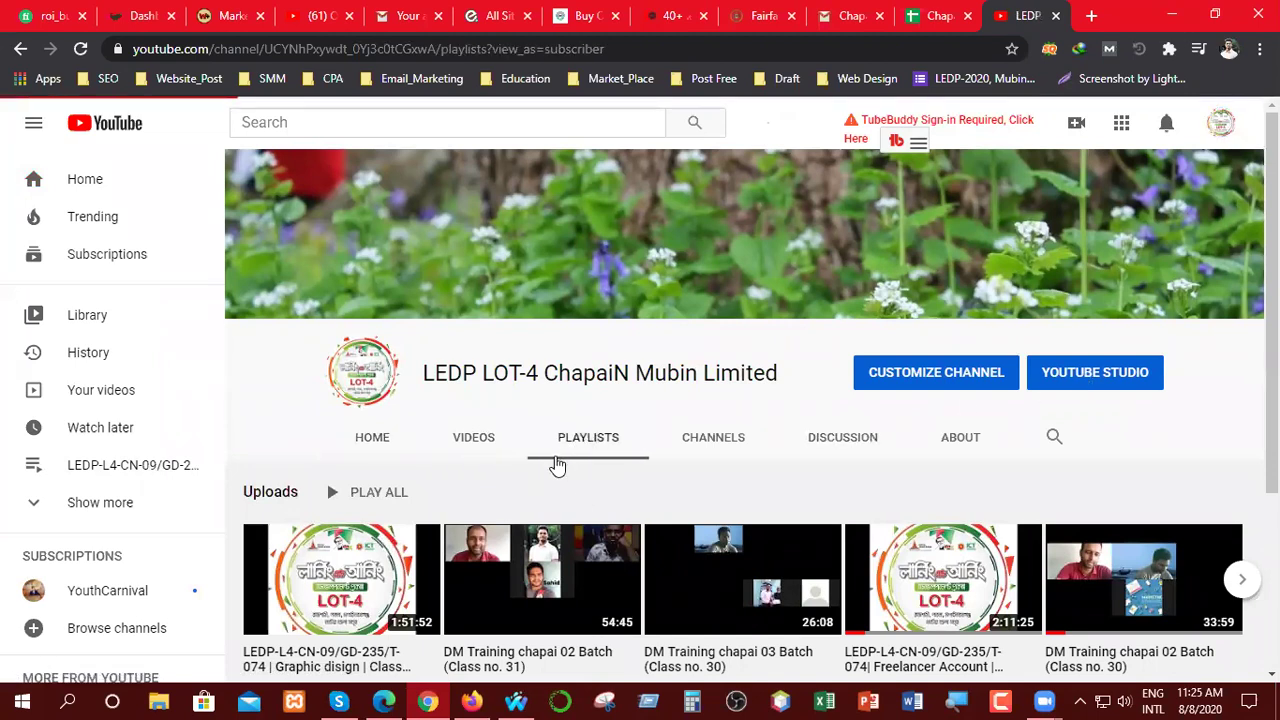
scroll(673, 516, down, 2)
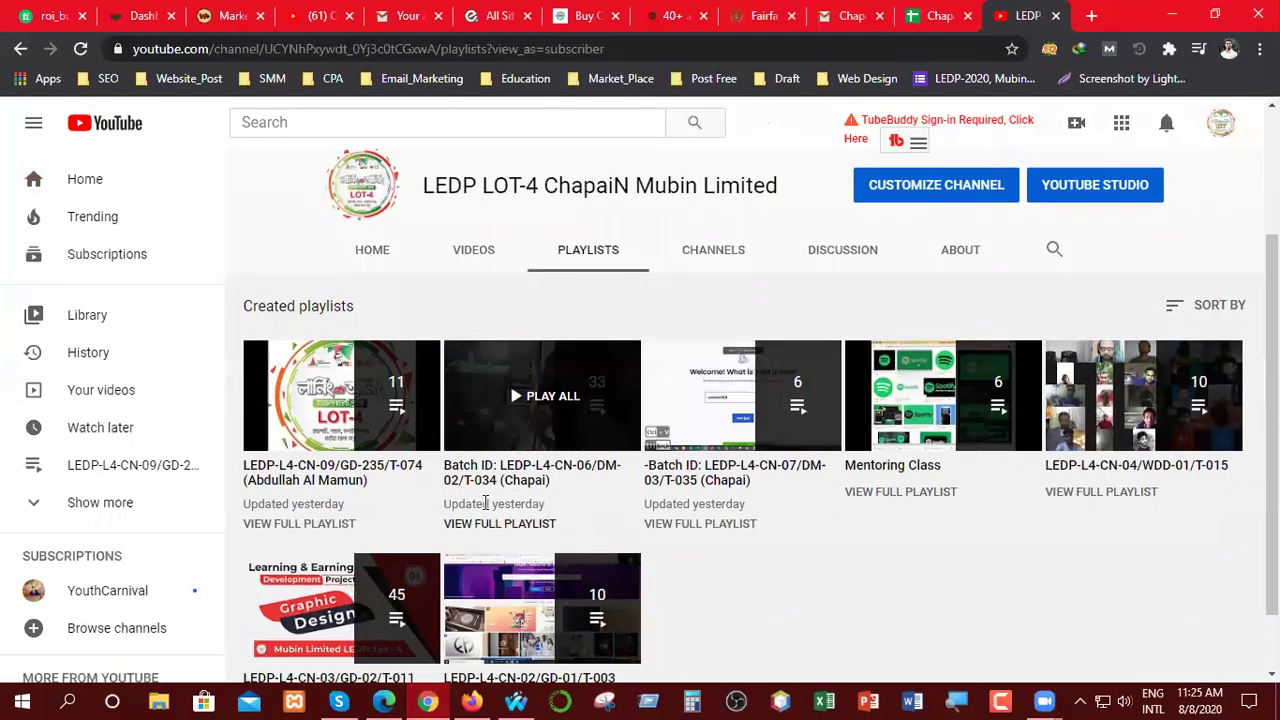
click(512, 484)
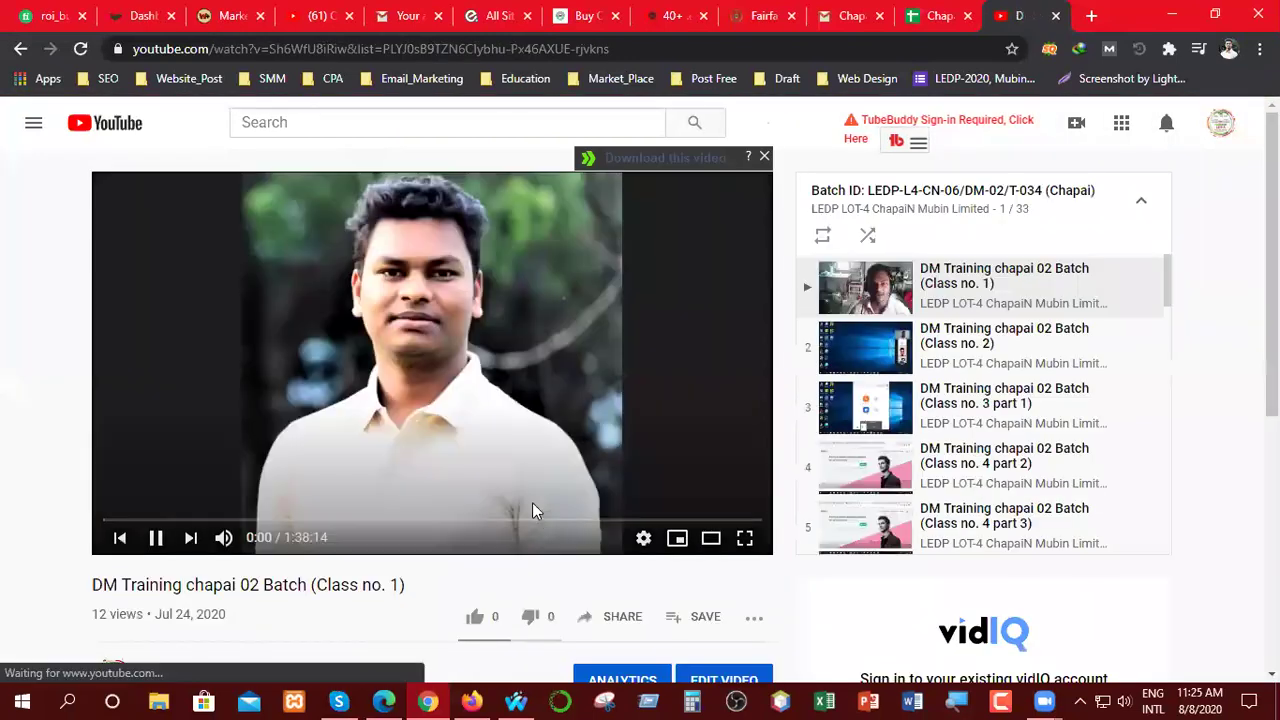
click(157, 537)
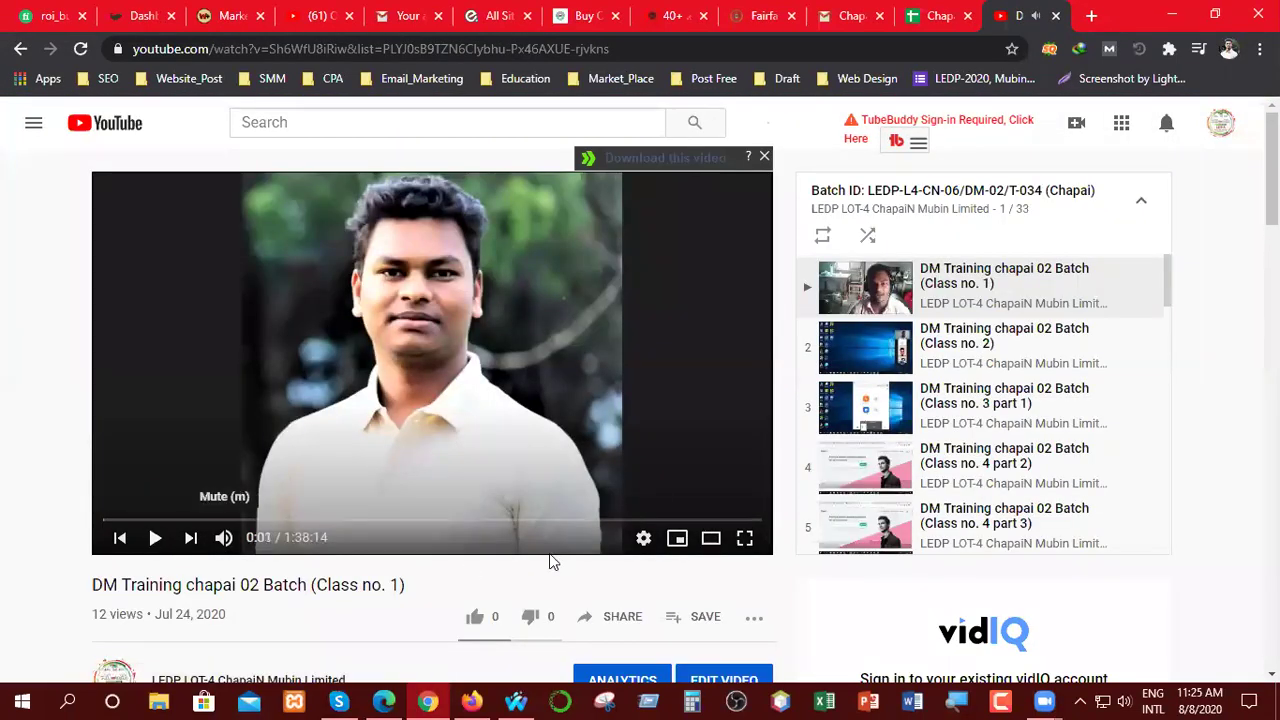